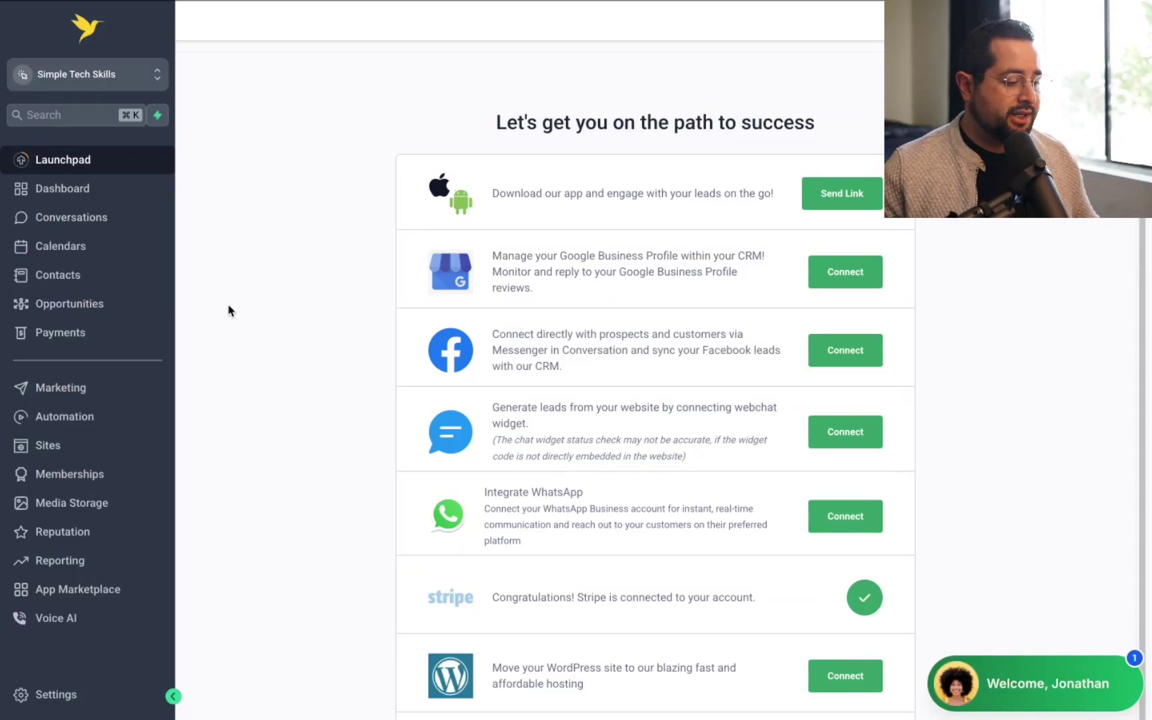
Step: Start creating a new website from the prebuilt website templates
{"action": "left_click", "coordinate": [90, 453]}
{"action": "left_click", "coordinate": [334, 61]}
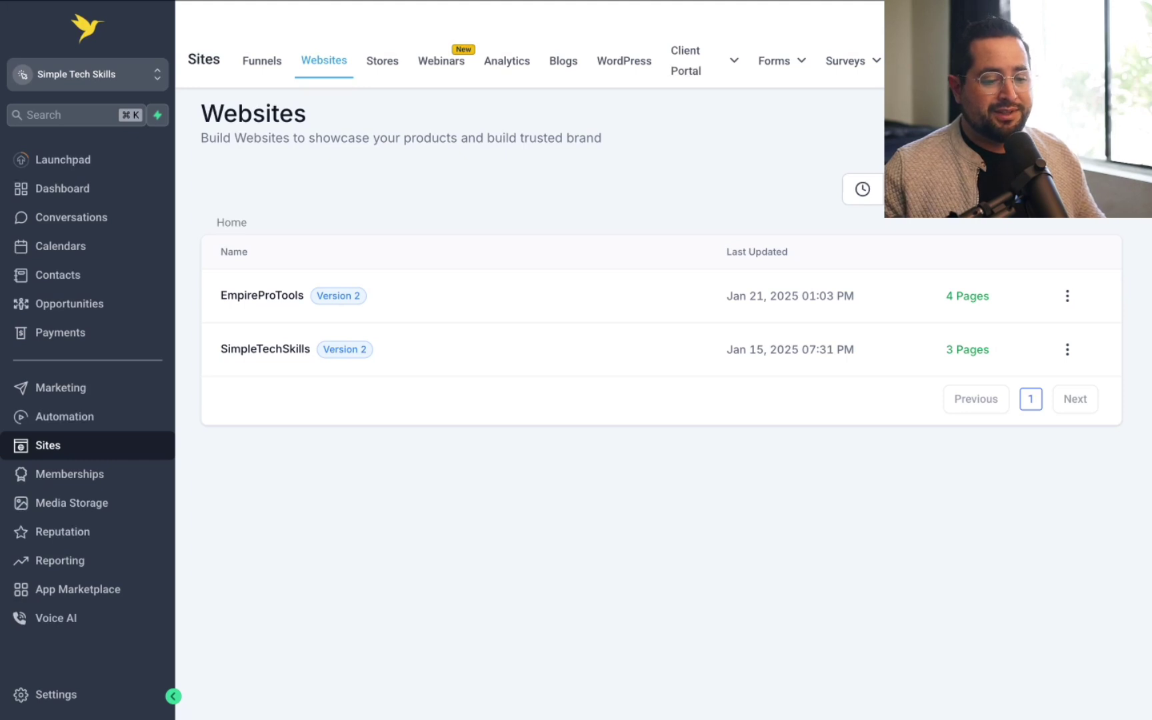
{"action": "left_click", "coordinate": [933, 188]}
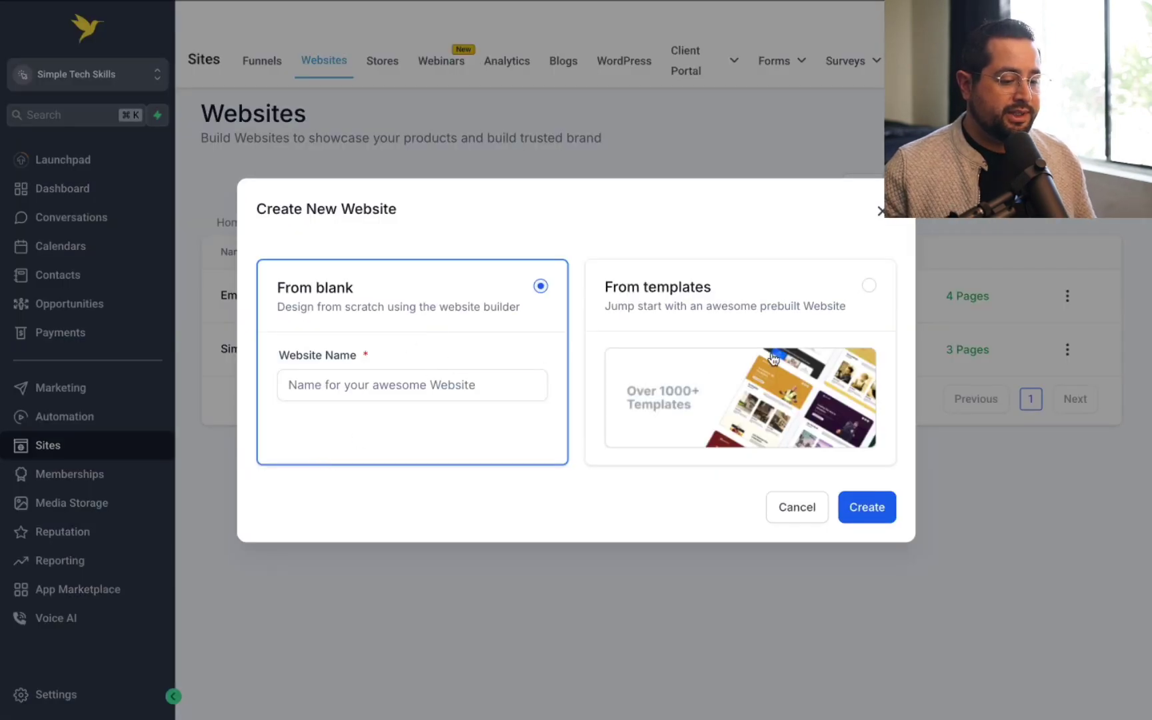
{"action": "left_click", "coordinate": [841, 281]}
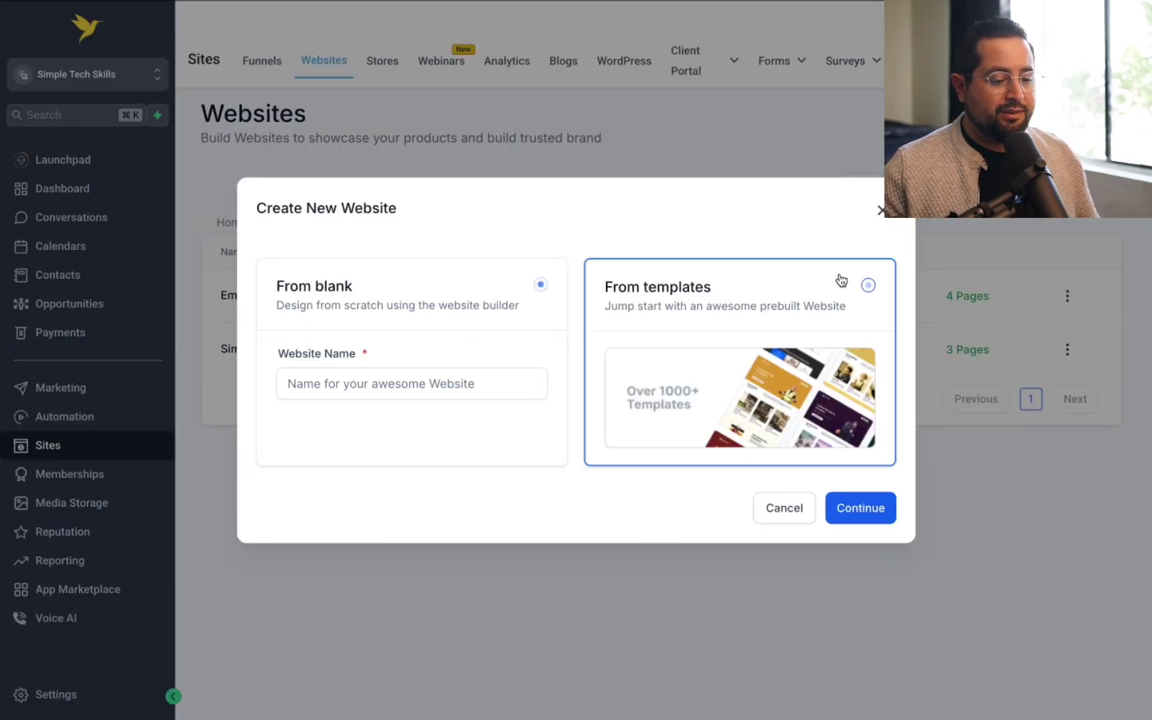
{"action": "left_click", "coordinate": [850, 517]}
Step: Browse the template library, preview the Thrive Business Coaching template and use it for the new website
{"action": "scroll", "coordinate": [247, 438], "scroll_direction": "down", "scroll_amount": 2}
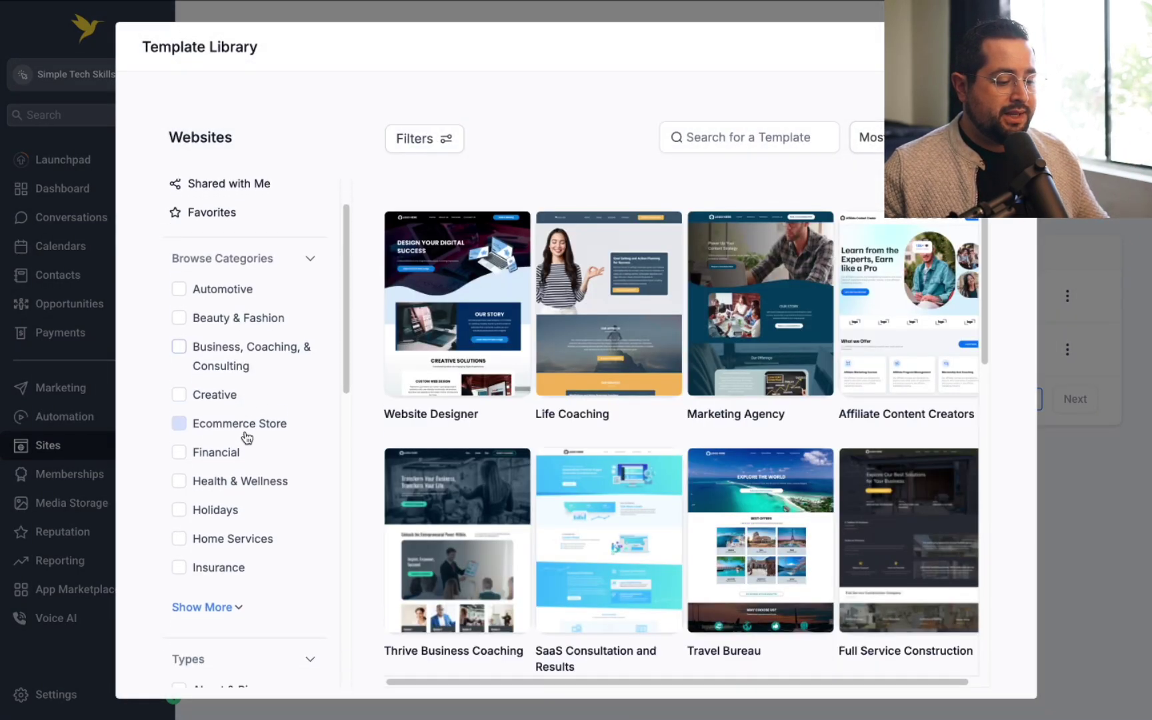
{"action": "scroll", "coordinate": [247, 437], "scroll_direction": "down", "scroll_amount": 1}
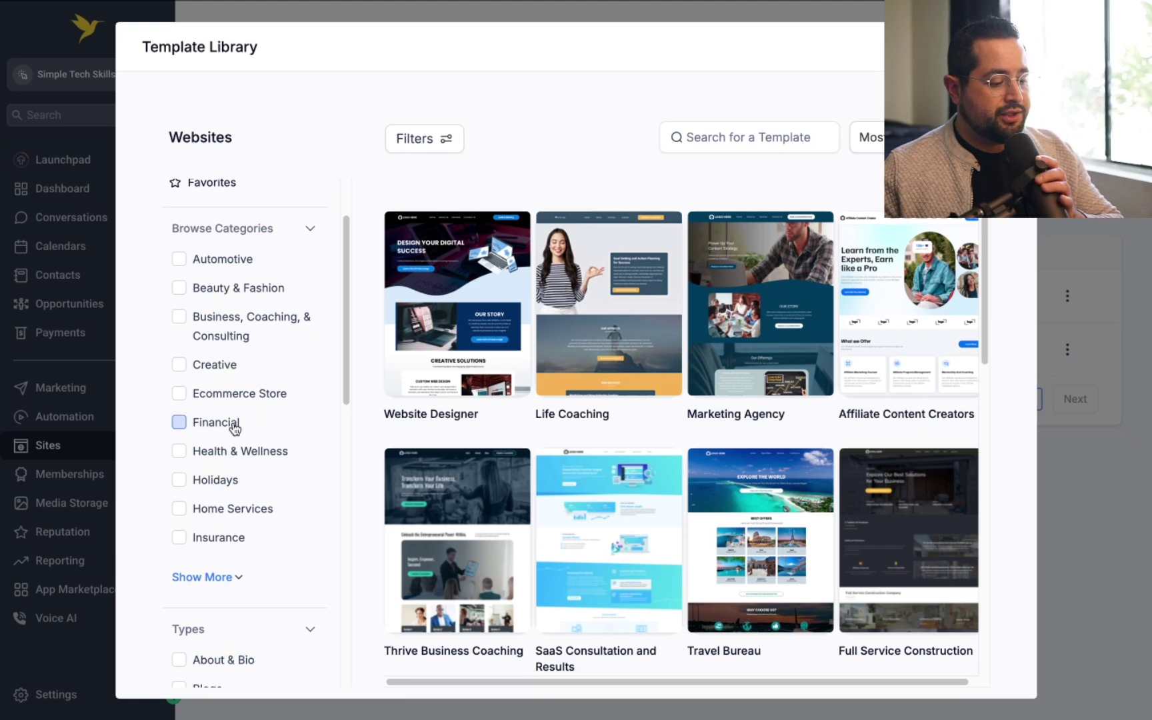
{"action": "scroll", "coordinate": [234, 428], "scroll_direction": "down", "scroll_amount": 10}
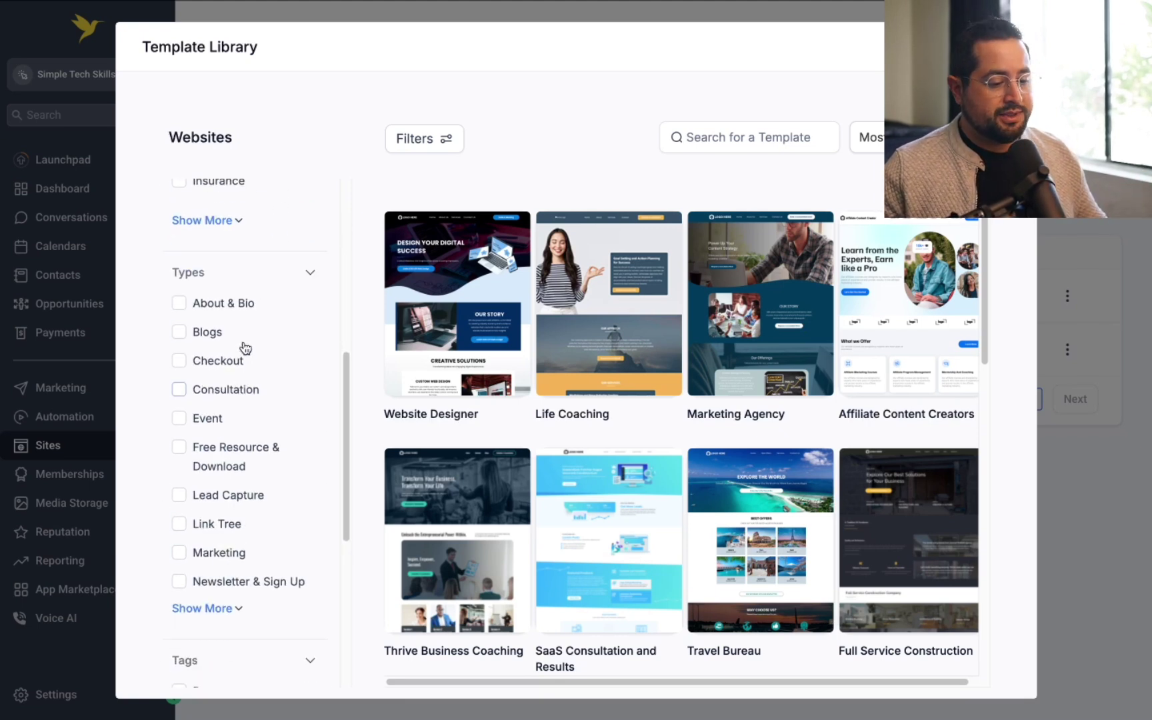
{"action": "scroll", "coordinate": [246, 348], "scroll_direction": "up", "scroll_amount": 1}
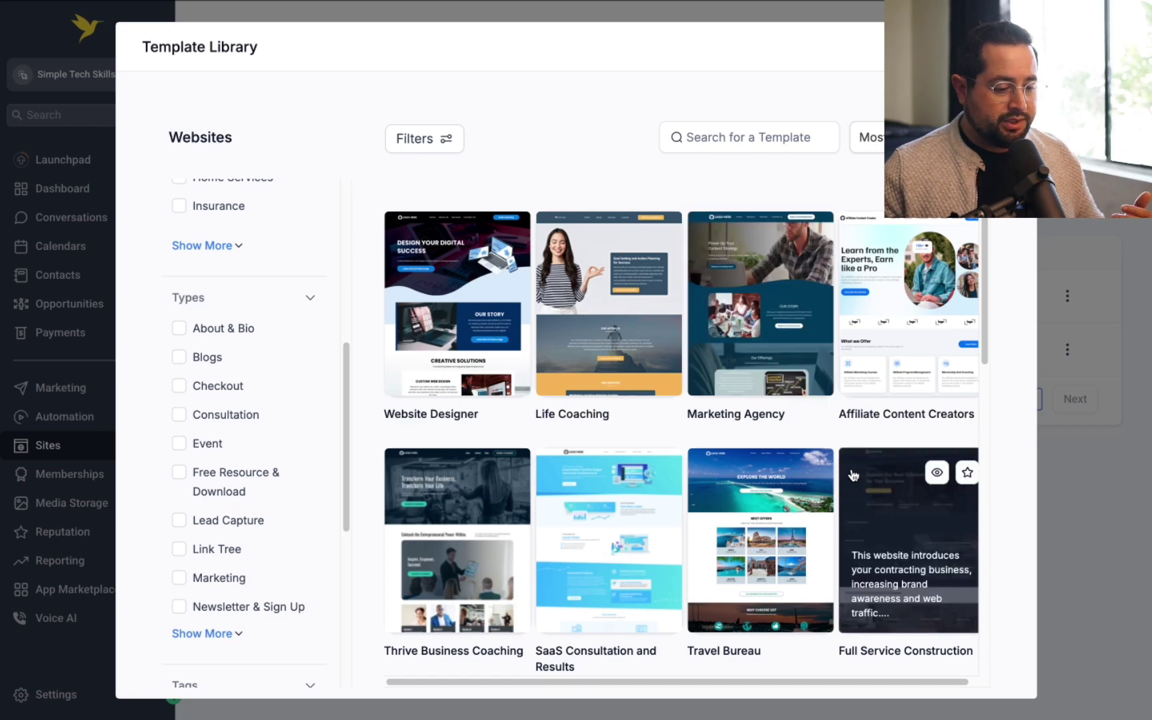
{"action": "scroll", "coordinate": [853, 474], "scroll_direction": "down", "scroll_amount": 3}
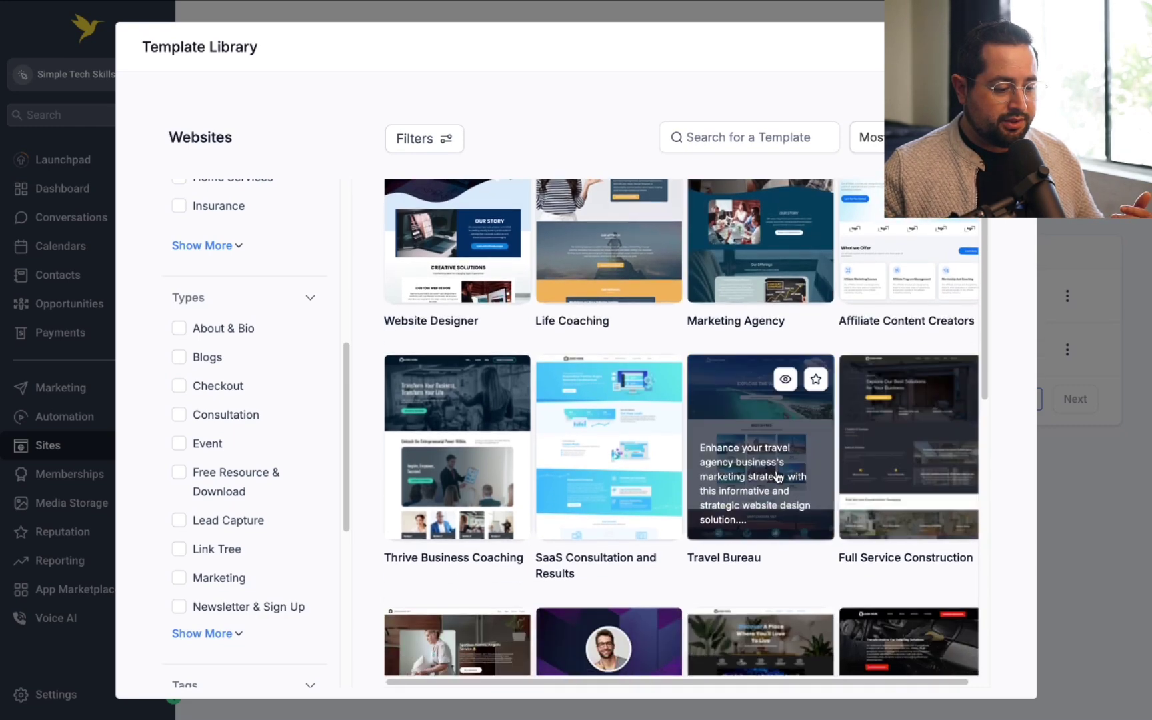
{"action": "left_click", "coordinate": [466, 441]}
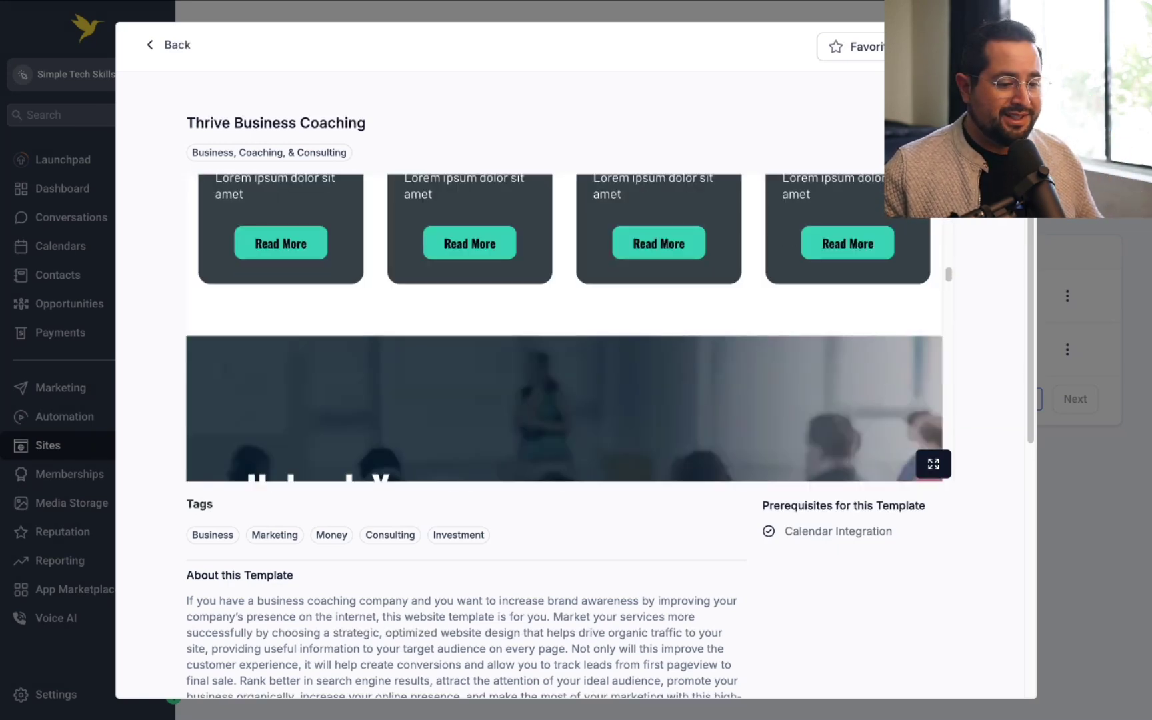
{"action": "left_click", "coordinate": [966, 46]}
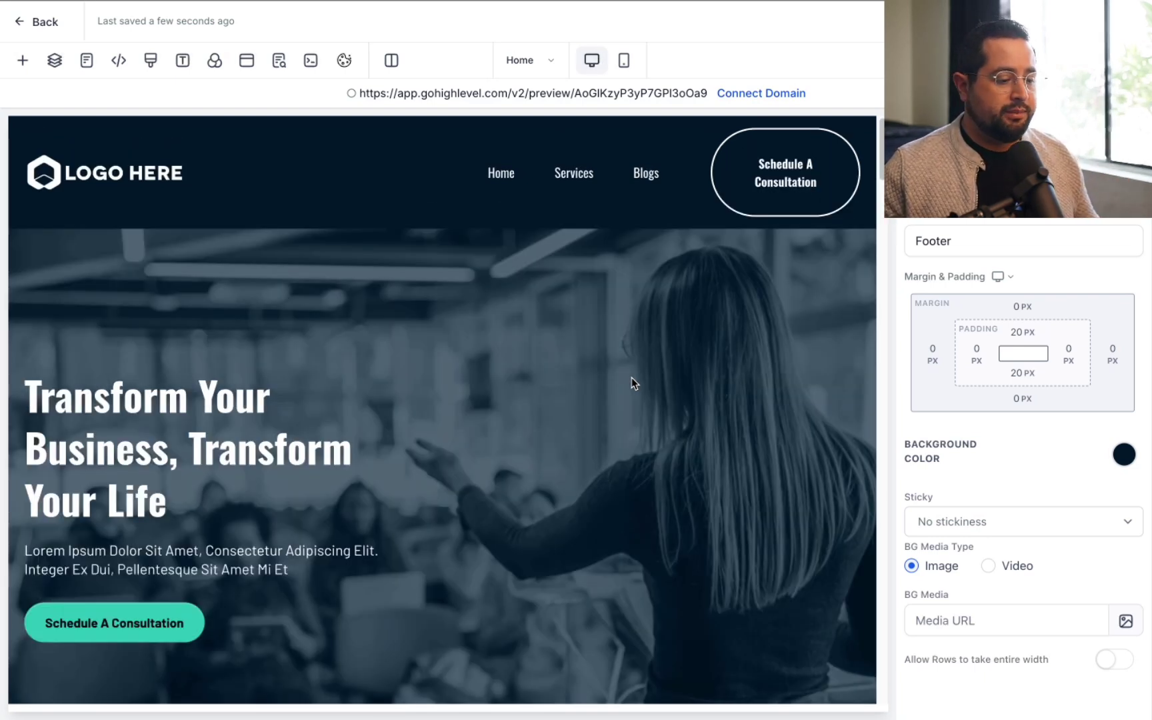
Step: Add a Headline element to the hero section above the "Transform Your Business, Transform Your Life" headline and select it
{"action": "left_click", "coordinate": [578, 318]}
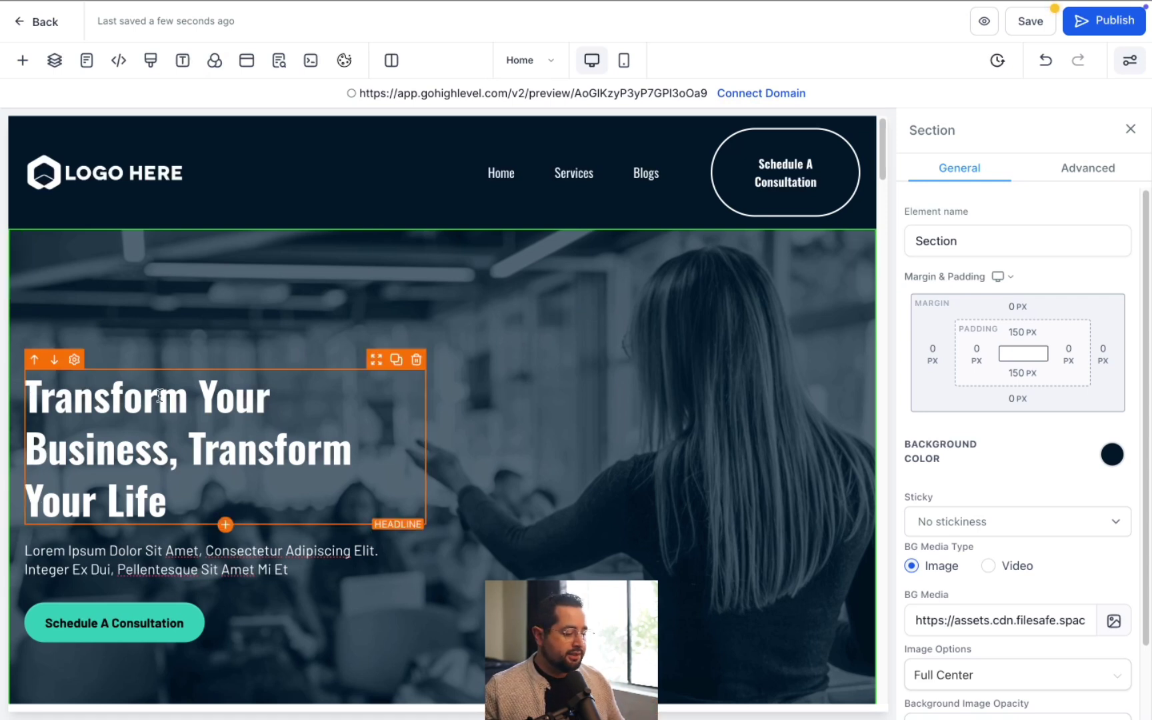
{"action": "left_click", "coordinate": [23, 64]}
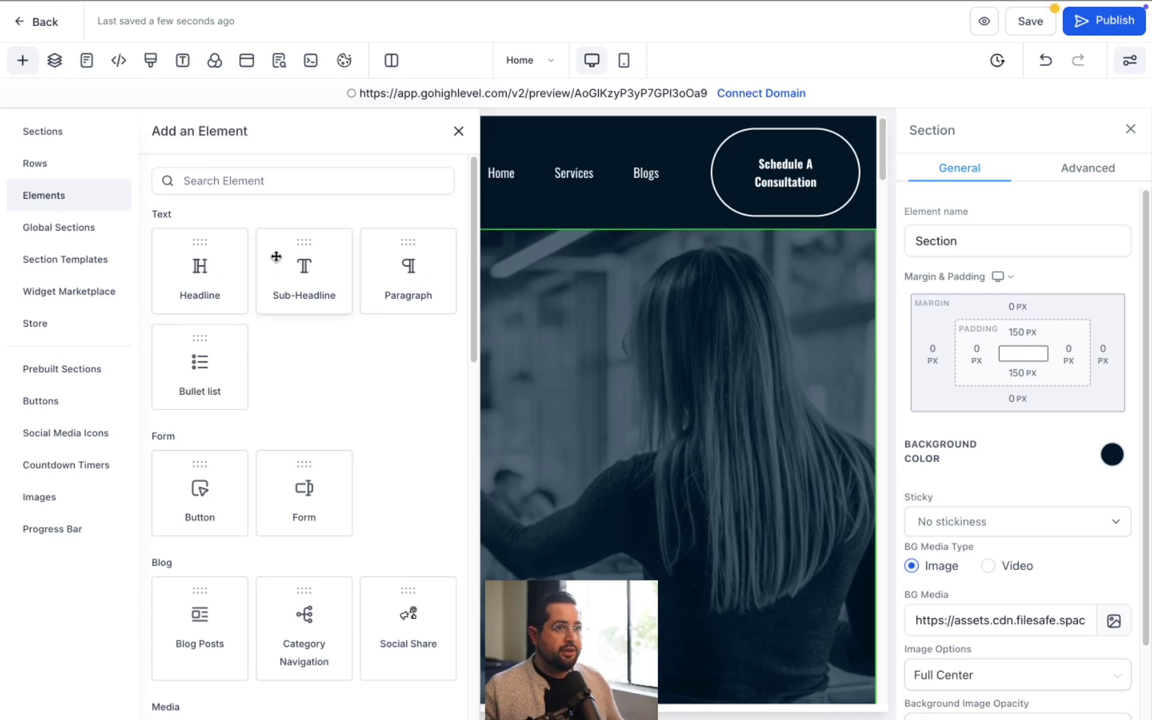
{"action": "left_click_drag", "start_coordinate": [195, 277], "coordinate": [181, 511]}
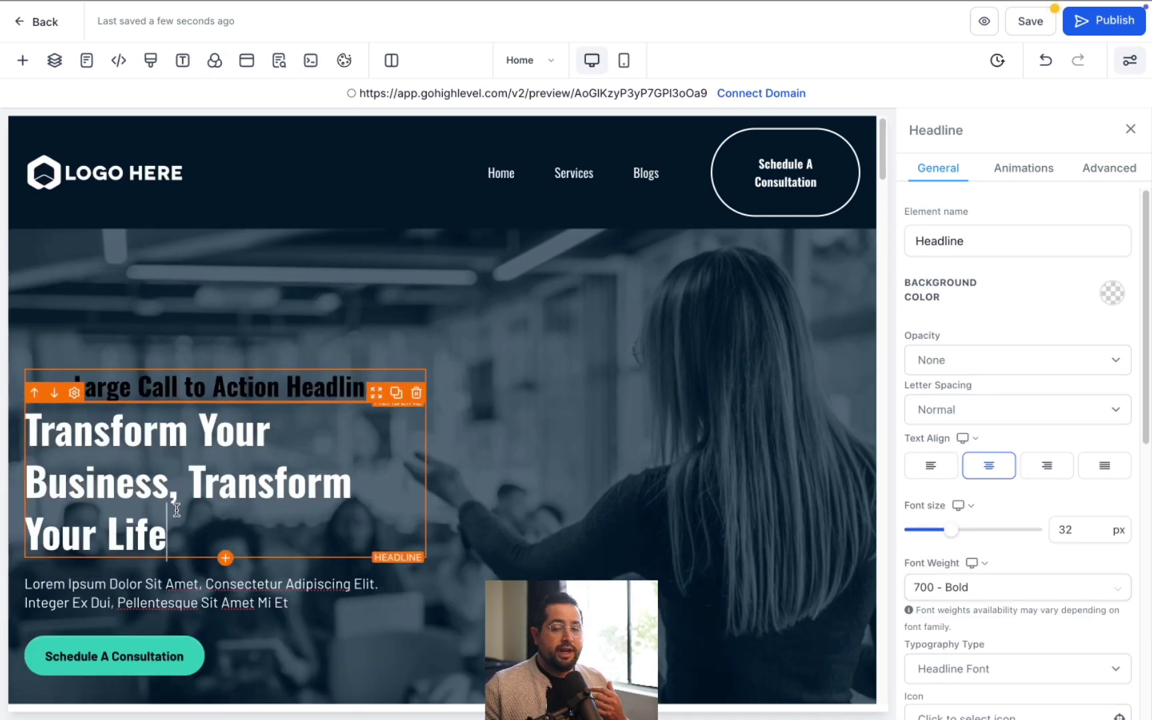
{"action": "left_click_drag", "start_coordinate": [293, 534], "coordinate": [119, 456]}
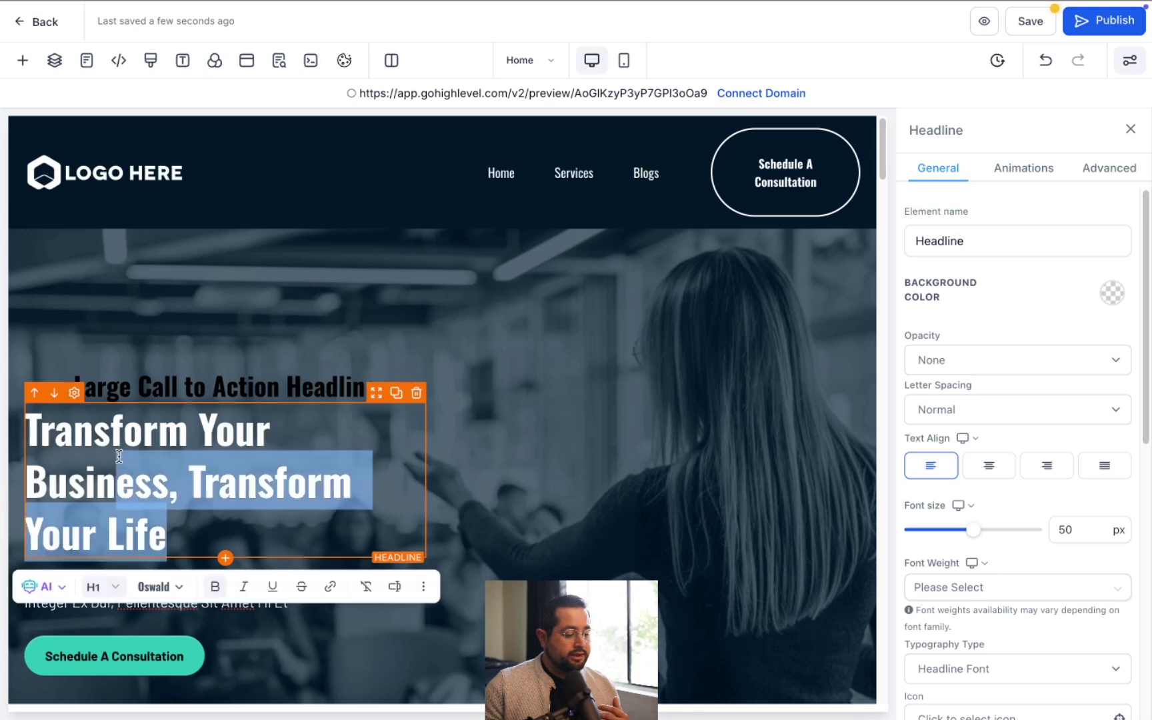
{"action": "left_click", "coordinate": [106, 380]}
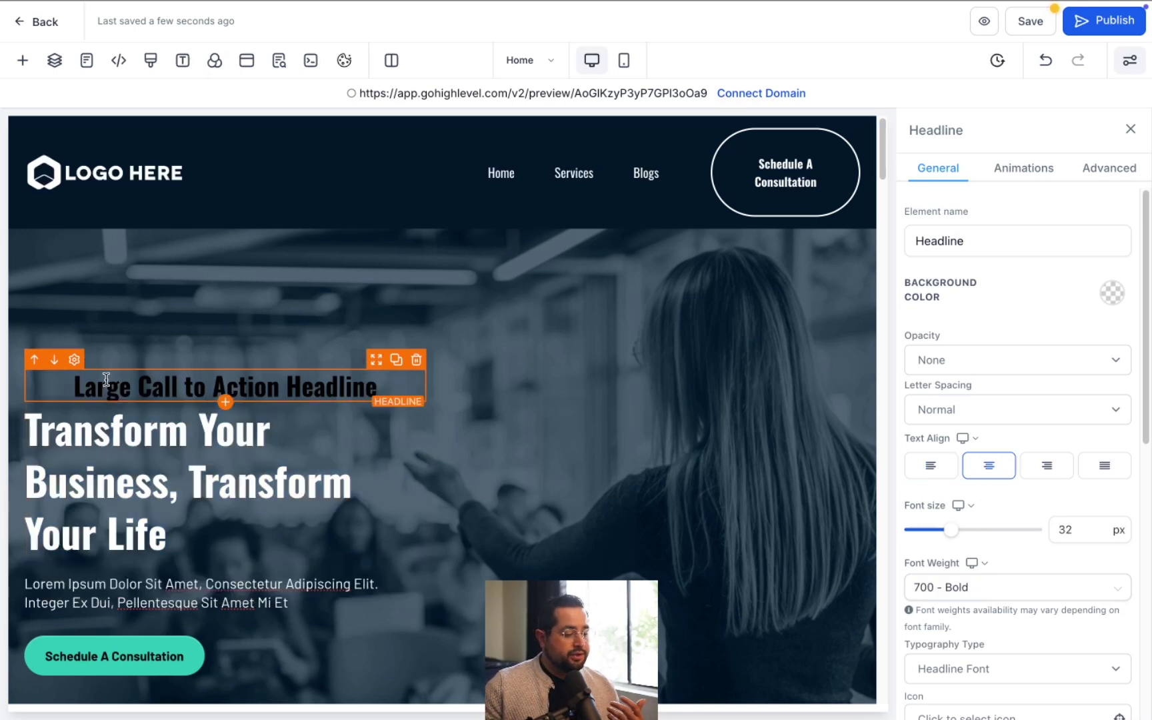
Step: Set the text color of the "Large Call to Action Headline" to white
{"action": "left_click_drag", "start_coordinate": [71, 383], "coordinate": [378, 386]}
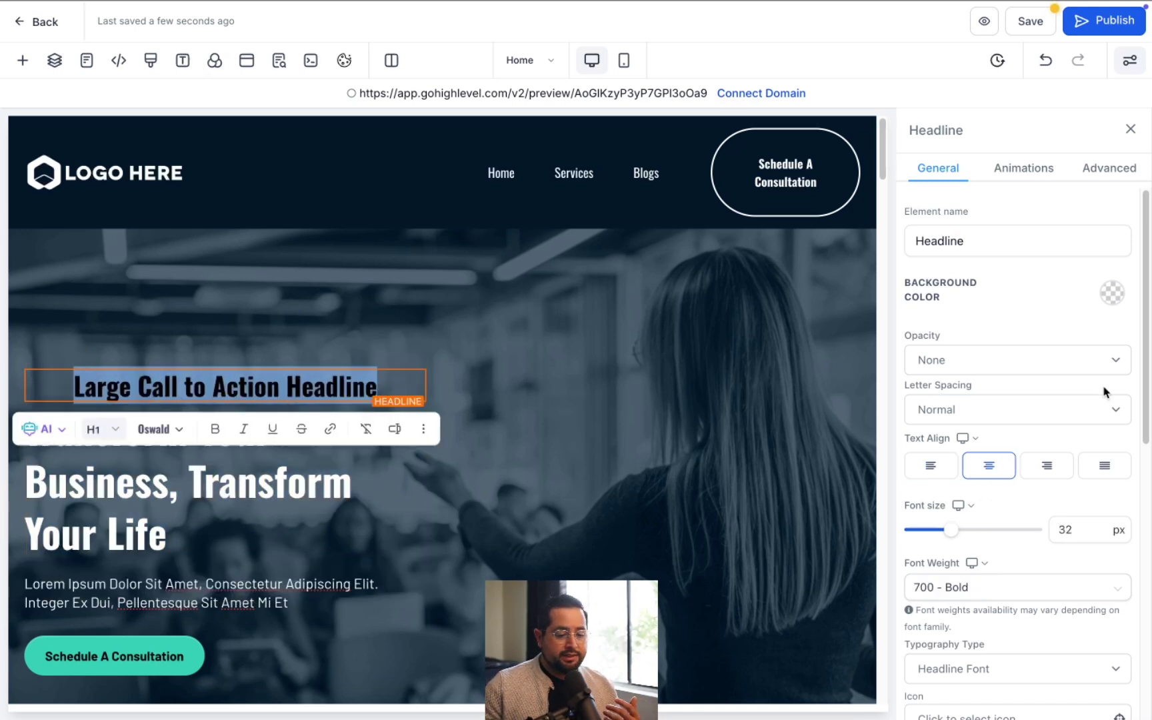
{"action": "scroll", "coordinate": [1108, 391], "scroll_direction": "down", "scroll_amount": 3}
{"action": "scroll", "coordinate": [1110, 391], "scroll_direction": "down", "scroll_amount": 4}
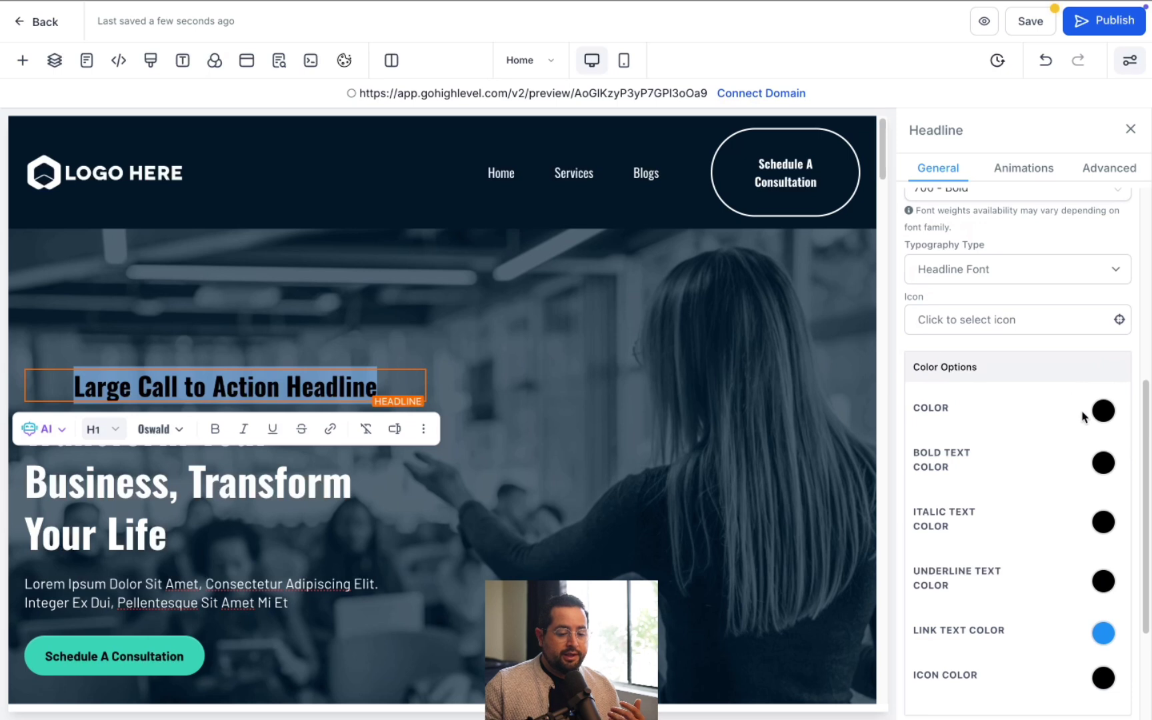
{"action": "left_click", "coordinate": [1103, 411]}
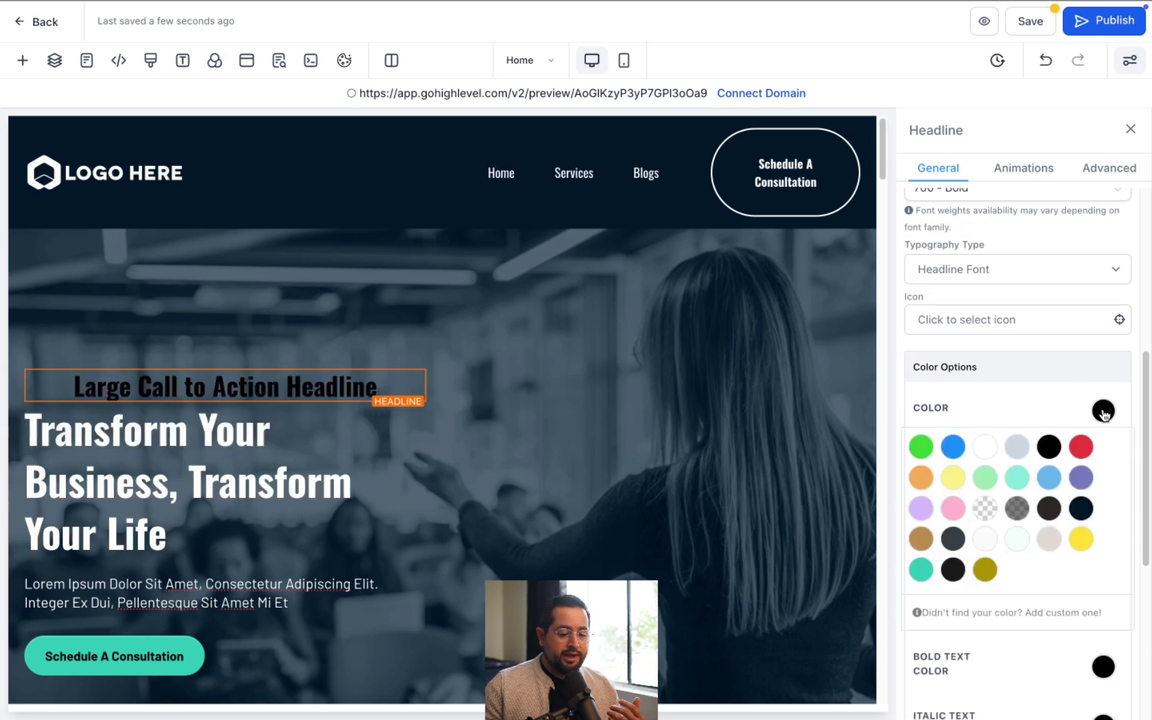
{"action": "left_click", "coordinate": [986, 447]}
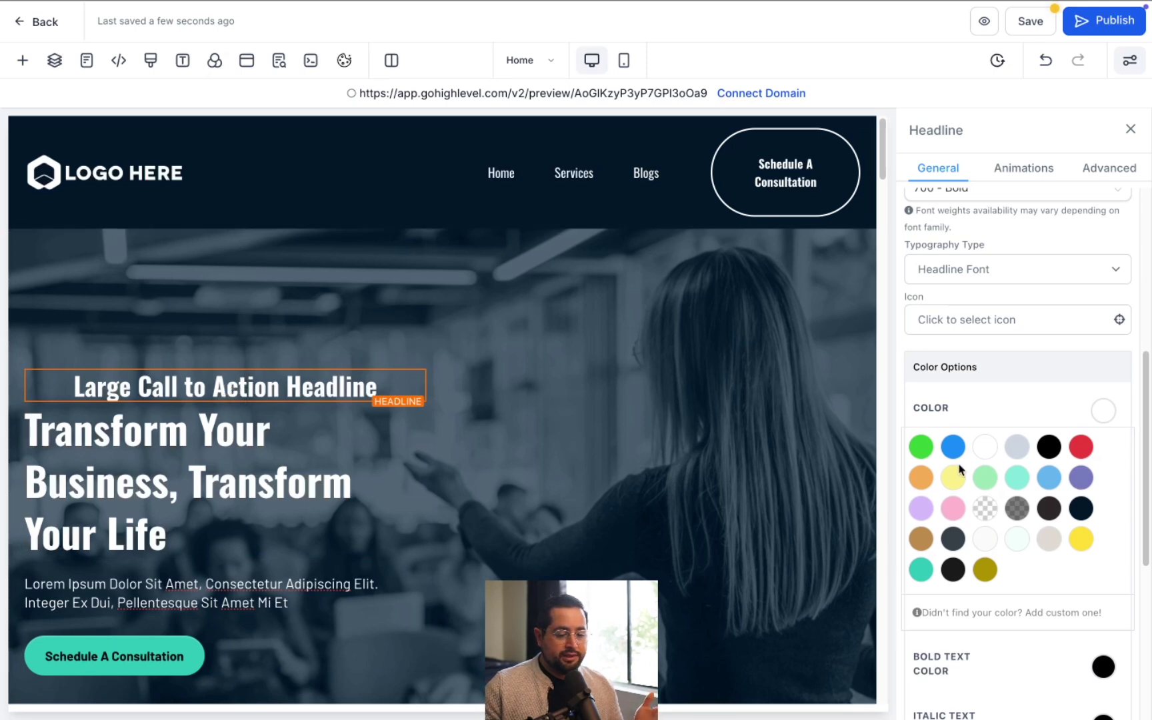
Step: Left-align the "Large Call to Action Headline" and set its font size to 47 px
{"action": "scroll", "coordinate": [959, 468], "scroll_direction": "up", "scroll_amount": 6}
{"action": "left_click", "coordinate": [930, 468]}
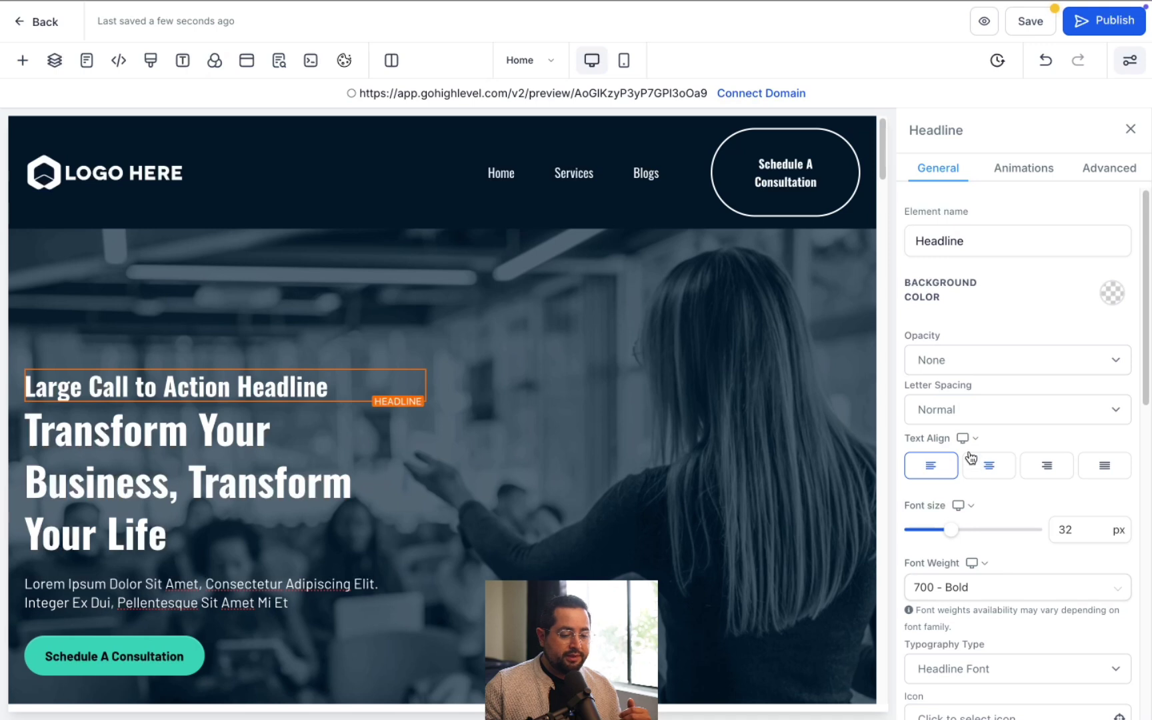
{"action": "scroll", "coordinate": [970, 458], "scroll_direction": "down", "scroll_amount": 2}
{"action": "left_click_drag", "start_coordinate": [951, 440], "coordinate": [971, 441]}
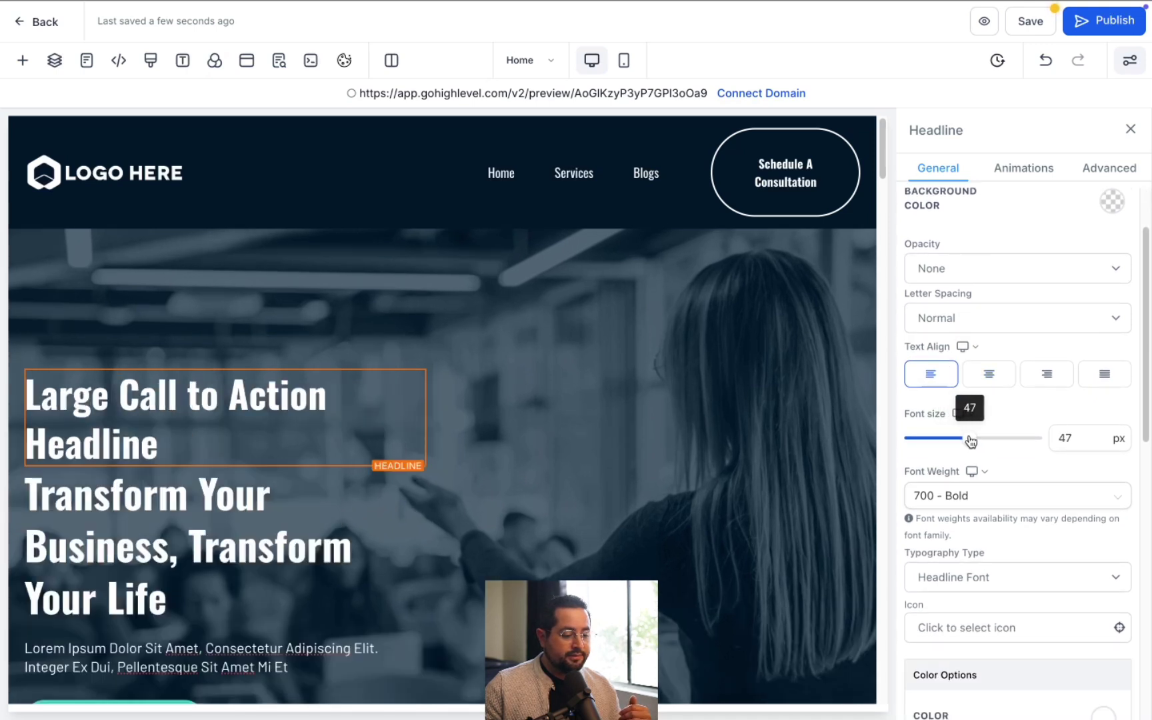
{"action": "left_click", "coordinate": [440, 433]}
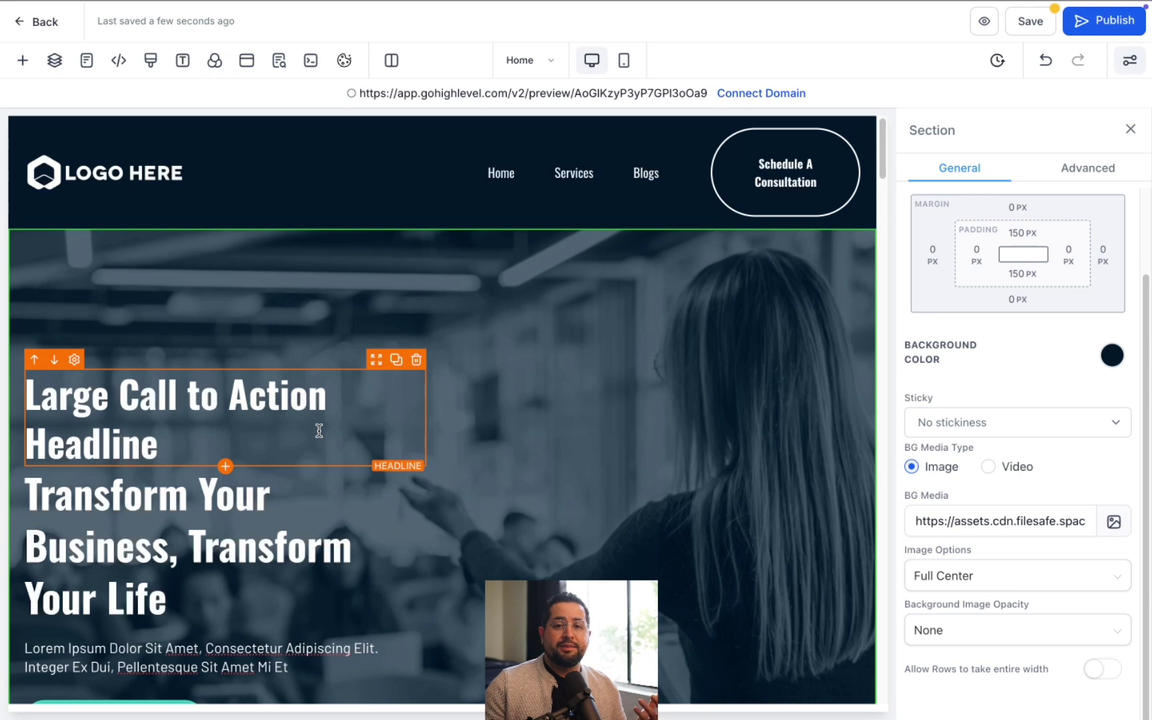
Step: Change the font of the whole "Large Call to Action Headline" text to Roboto
{"action": "left_click", "coordinate": [262, 435]}
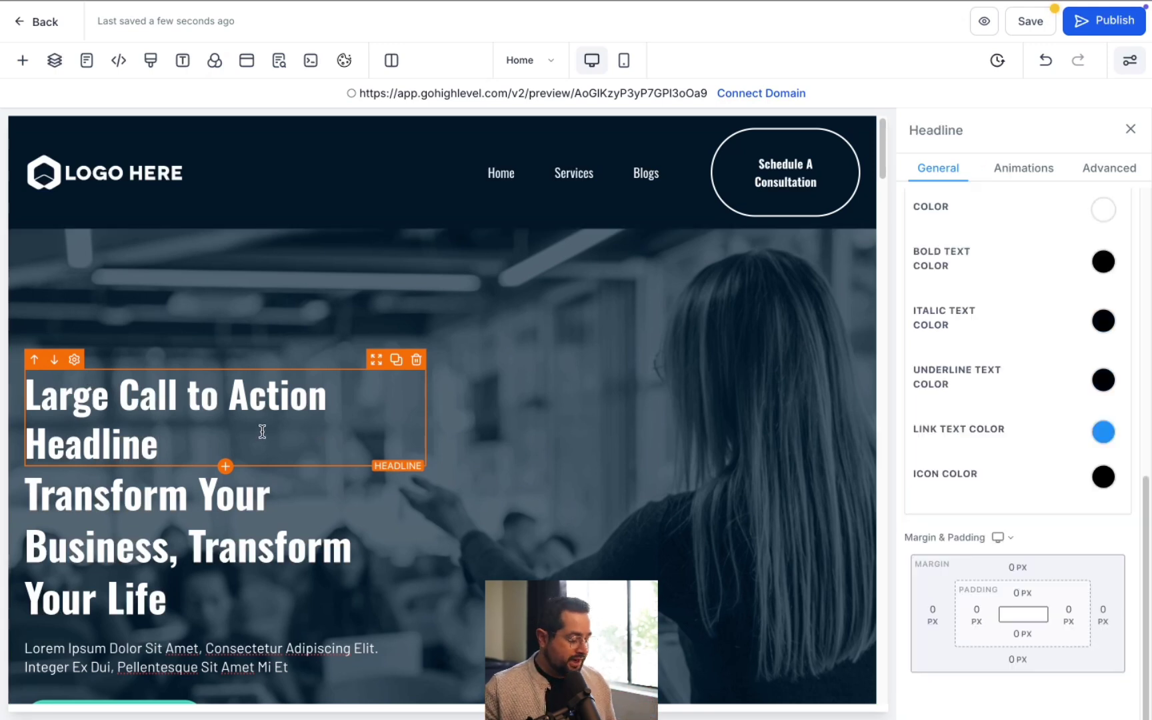
{"action": "triple_click", "coordinate": [249, 421]}
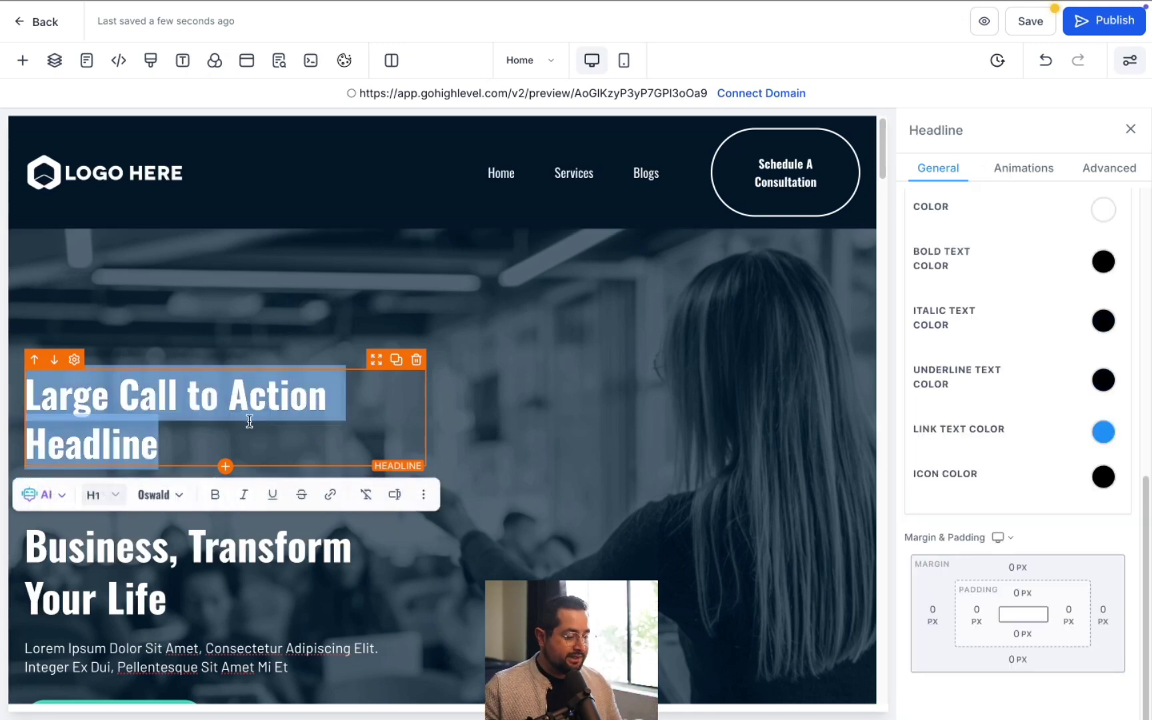
{"action": "left_click", "coordinate": [172, 504]}
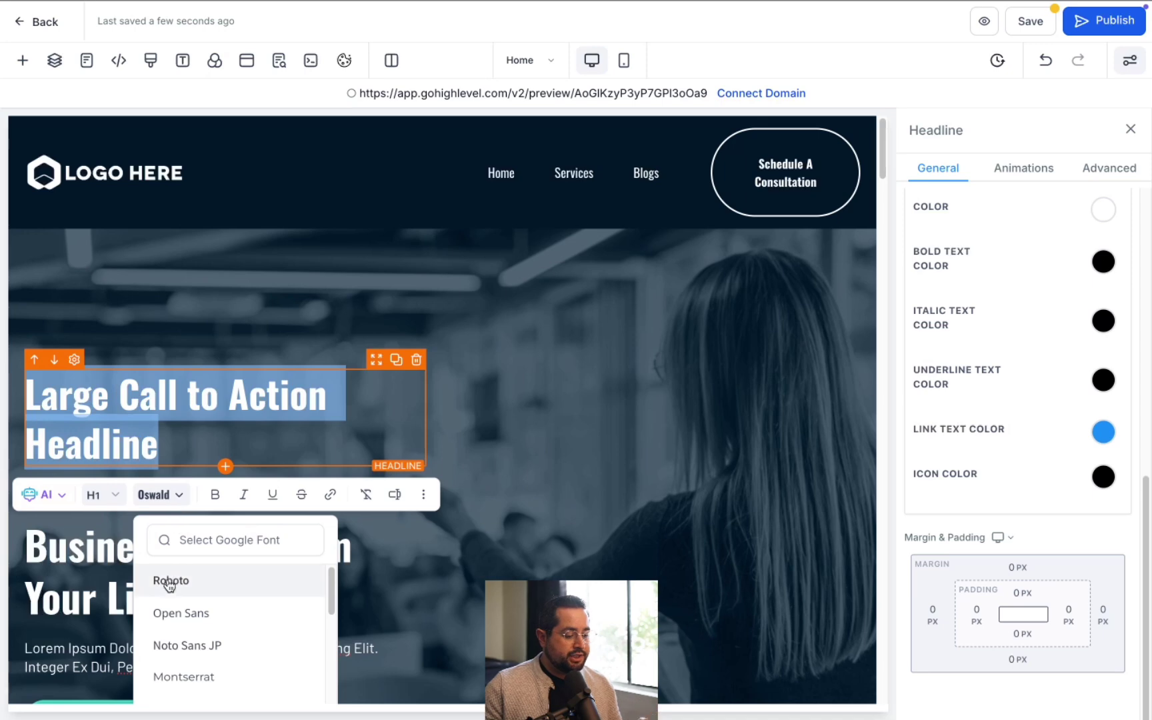
{"action": "left_click", "coordinate": [170, 583]}
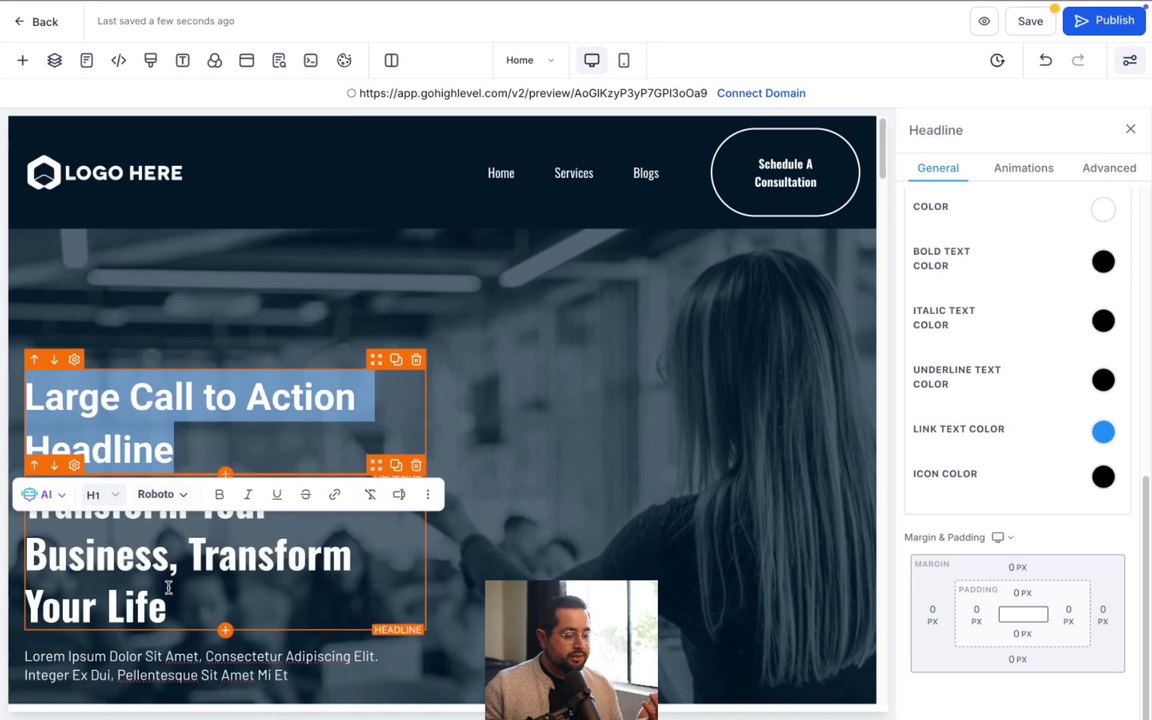
{"action": "left_click", "coordinate": [304, 366]}
{"action": "left_click", "coordinate": [243, 447]}
Step: Set the bottom padding of the "Large Call to Action Headline" to 20 px
{"action": "scroll", "coordinate": [296, 333], "scroll_direction": "down", "scroll_amount": 2}
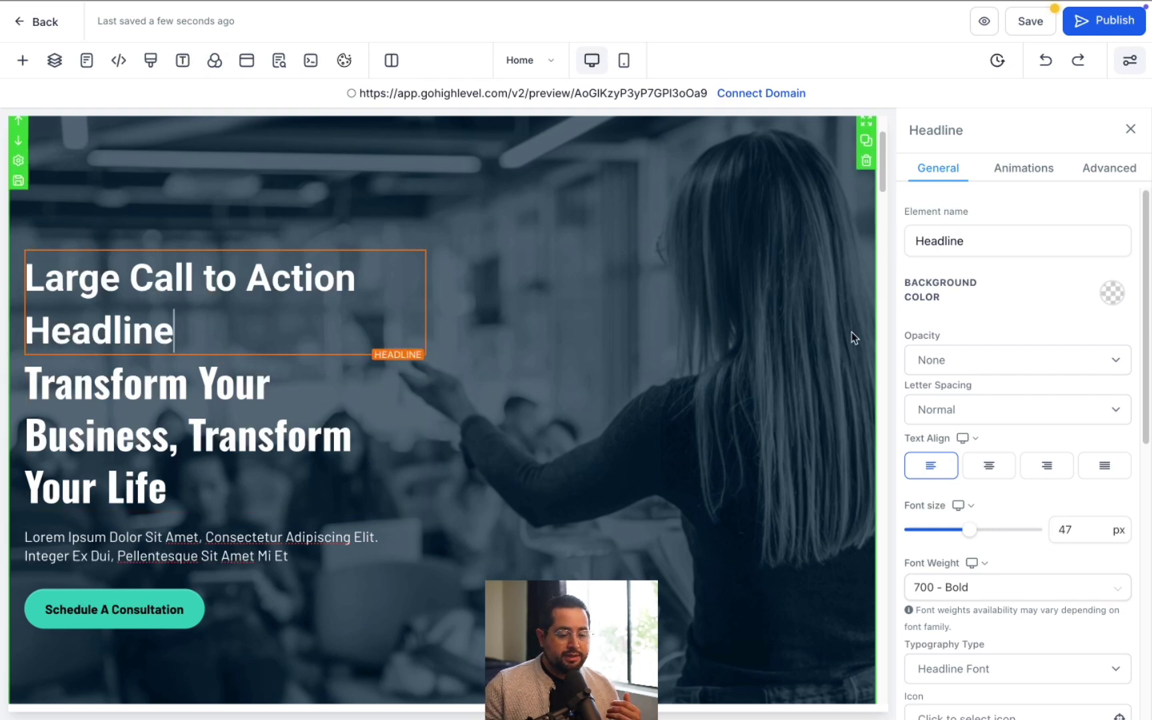
{"action": "scroll", "coordinate": [1024, 340], "scroll_direction": "down", "scroll_amount": 5}
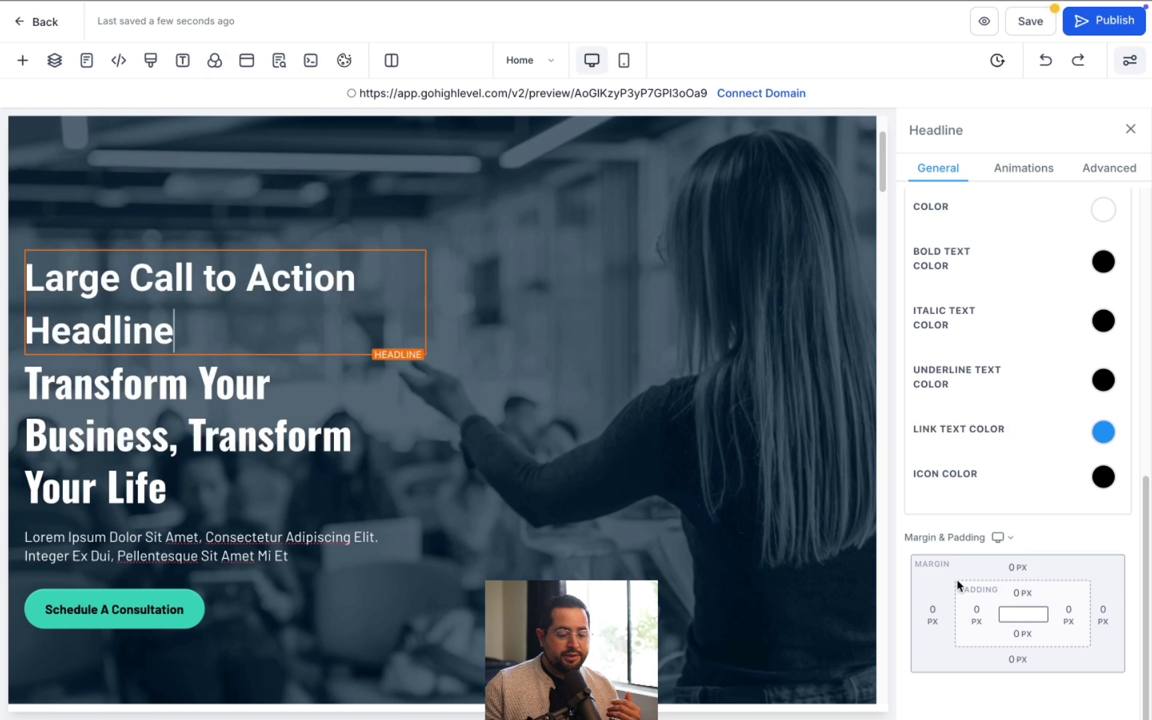
{"action": "left_click", "coordinate": [1033, 634]}
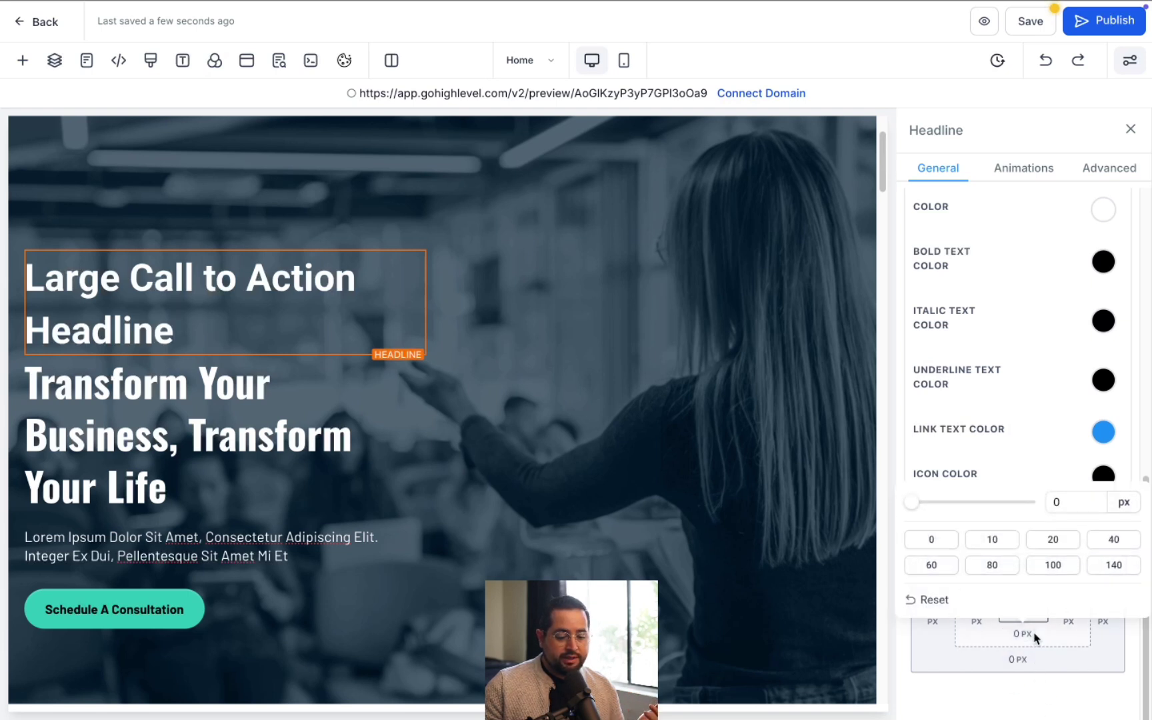
{"action": "left_click", "coordinate": [1061, 545]}
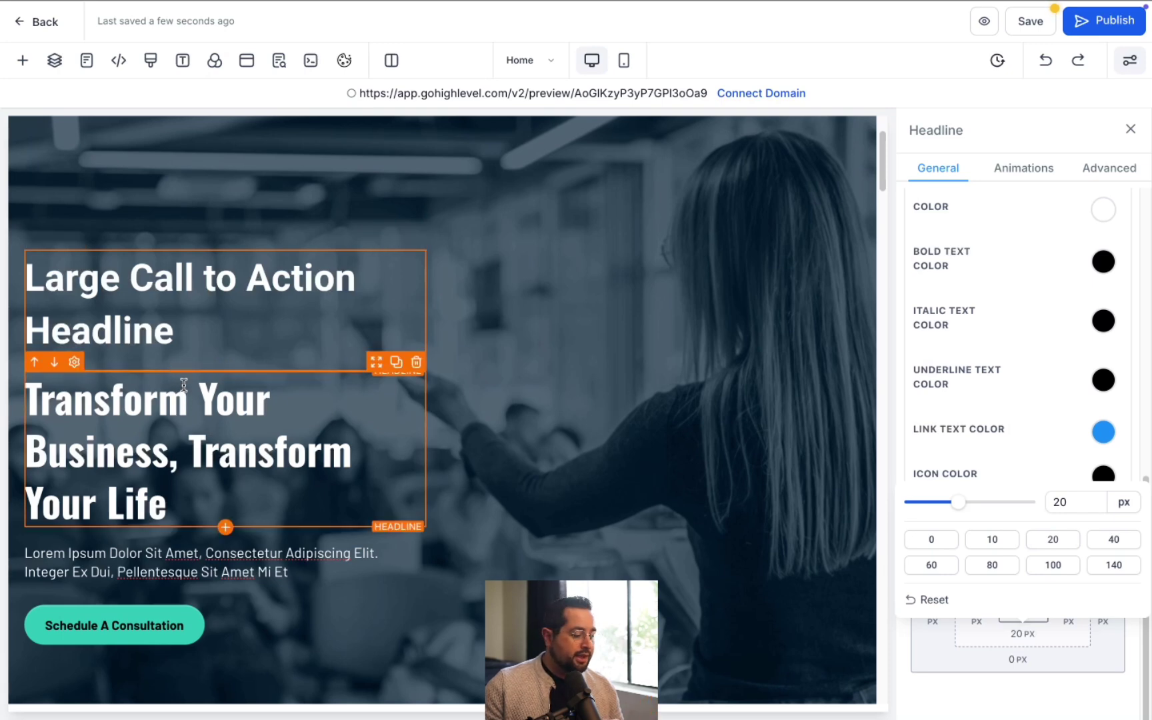
Step: Try to move the "Large Call to Action Headline" down toward the "Transform Your Business" headline in the hero section
{"action": "scroll", "coordinate": [184, 384], "scroll_direction": "down", "scroll_amount": 4}
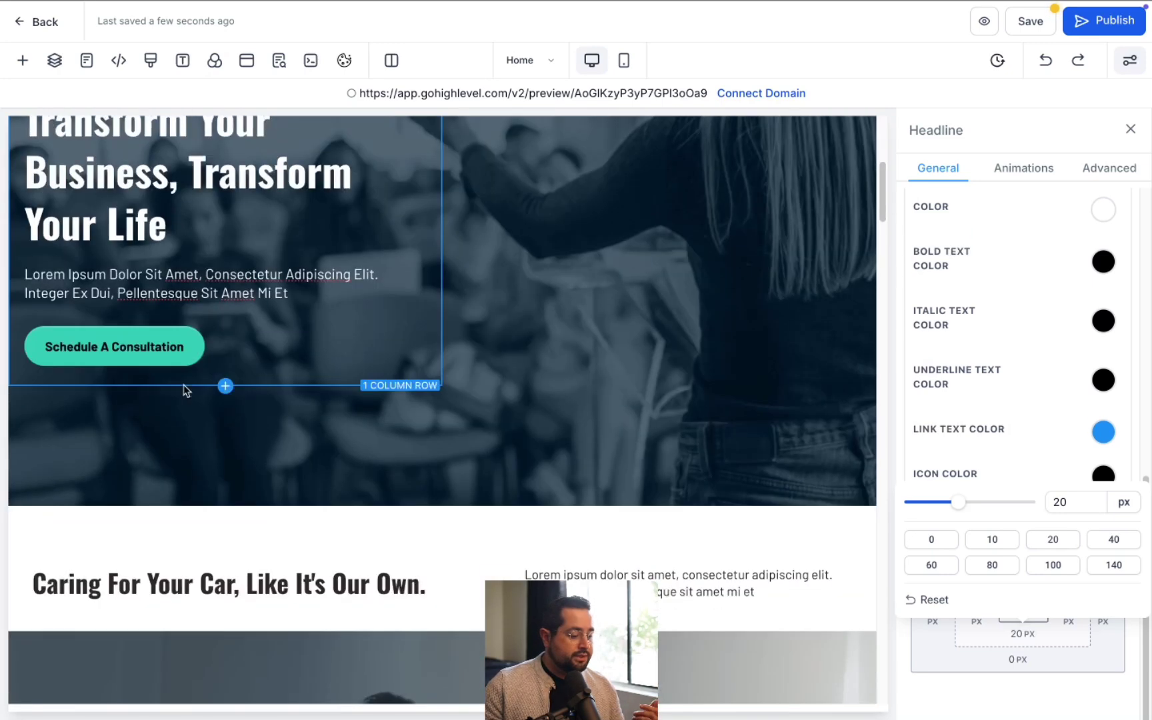
{"action": "scroll", "coordinate": [192, 406], "scroll_direction": "up", "scroll_amount": 6}
{"action": "left_click", "coordinate": [291, 444]}
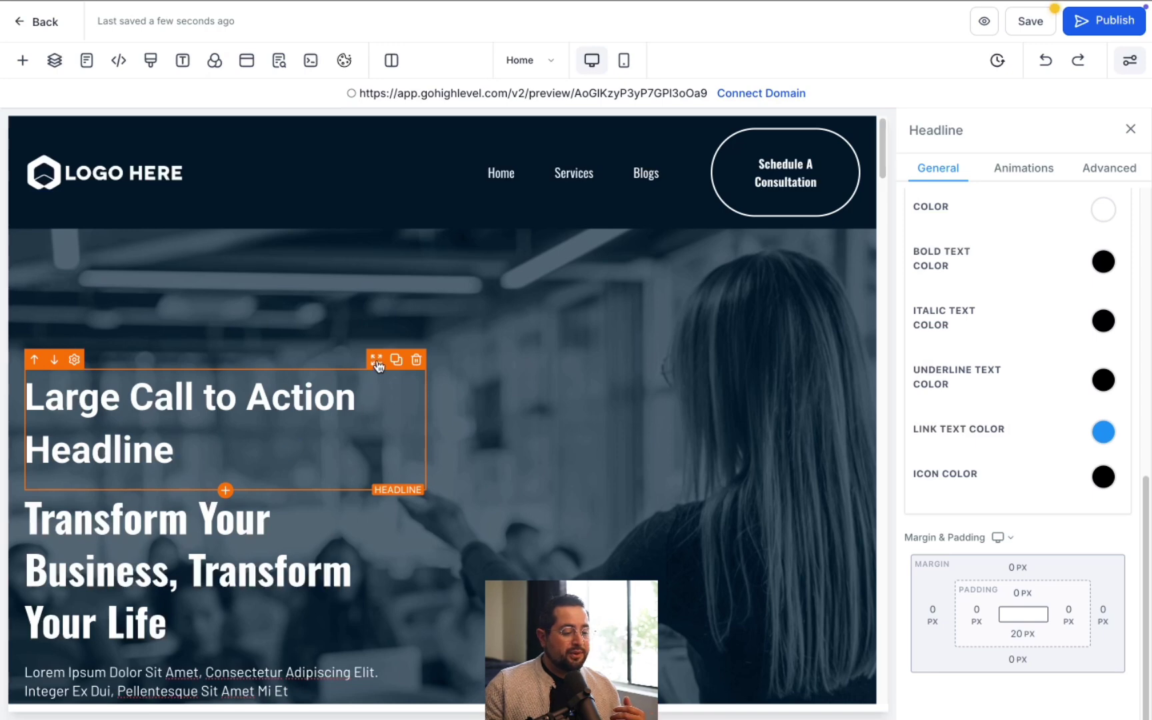
{"action": "left_click_drag", "start_coordinate": [378, 365], "coordinate": [370, 494]}
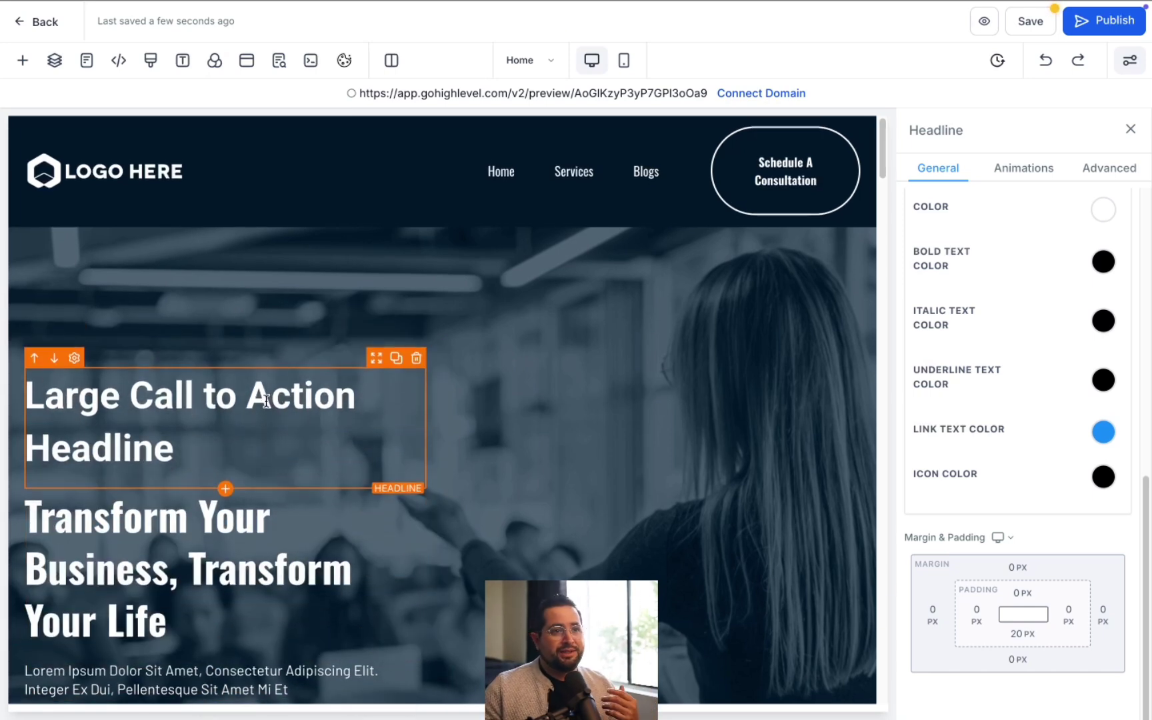
Step: Duplicate the "Large Call to Action Headline" element in the hero section
{"action": "scroll", "coordinate": [268, 402], "scroll_direction": "down", "scroll_amount": 4}
{"action": "scroll", "coordinate": [397, 293], "scroll_direction": "up", "scroll_amount": 2}
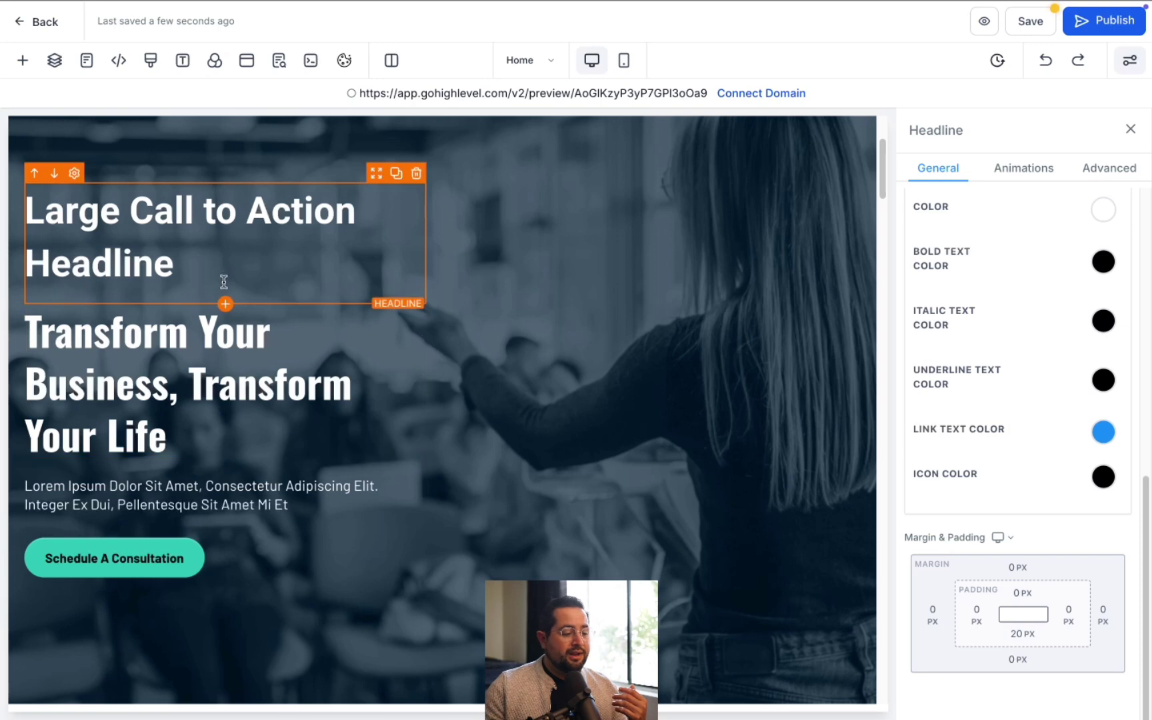
{"action": "left_click", "coordinate": [396, 176]}
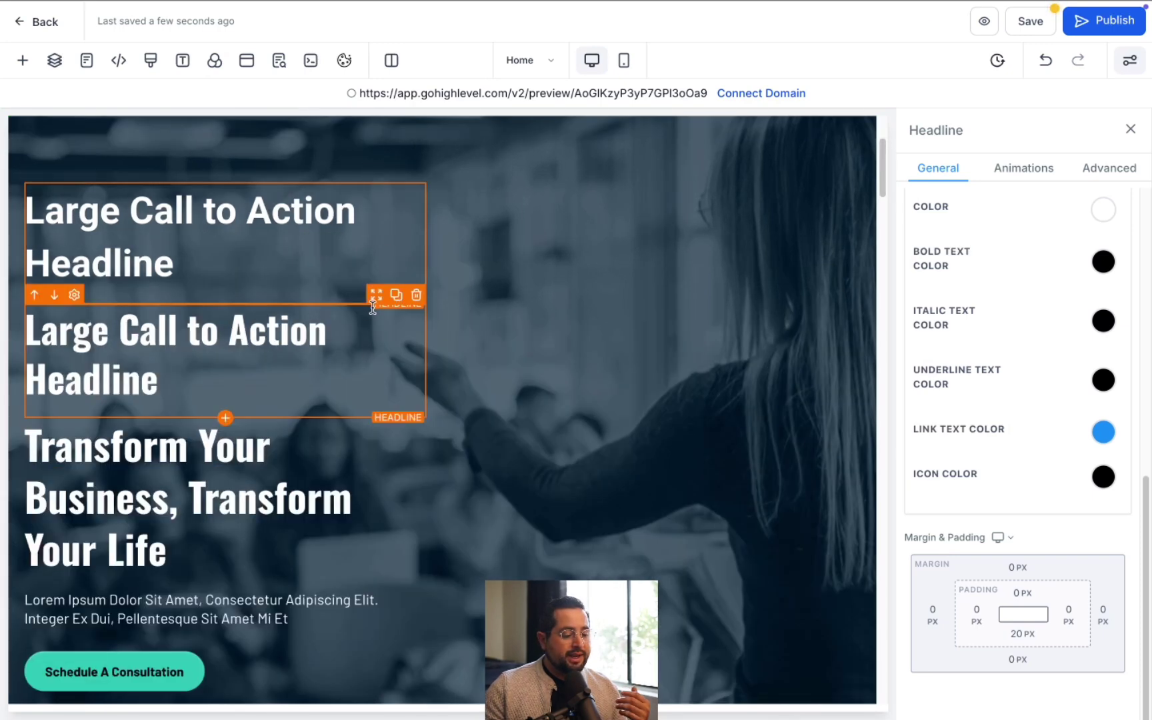
Step: Move the duplicated "Large Call to Action Headline" below the "Transform Your Business" headline, and delete both "Large Call to Action Headline" elements
{"action": "left_click_drag", "start_coordinate": [376, 295], "coordinate": [278, 669]}
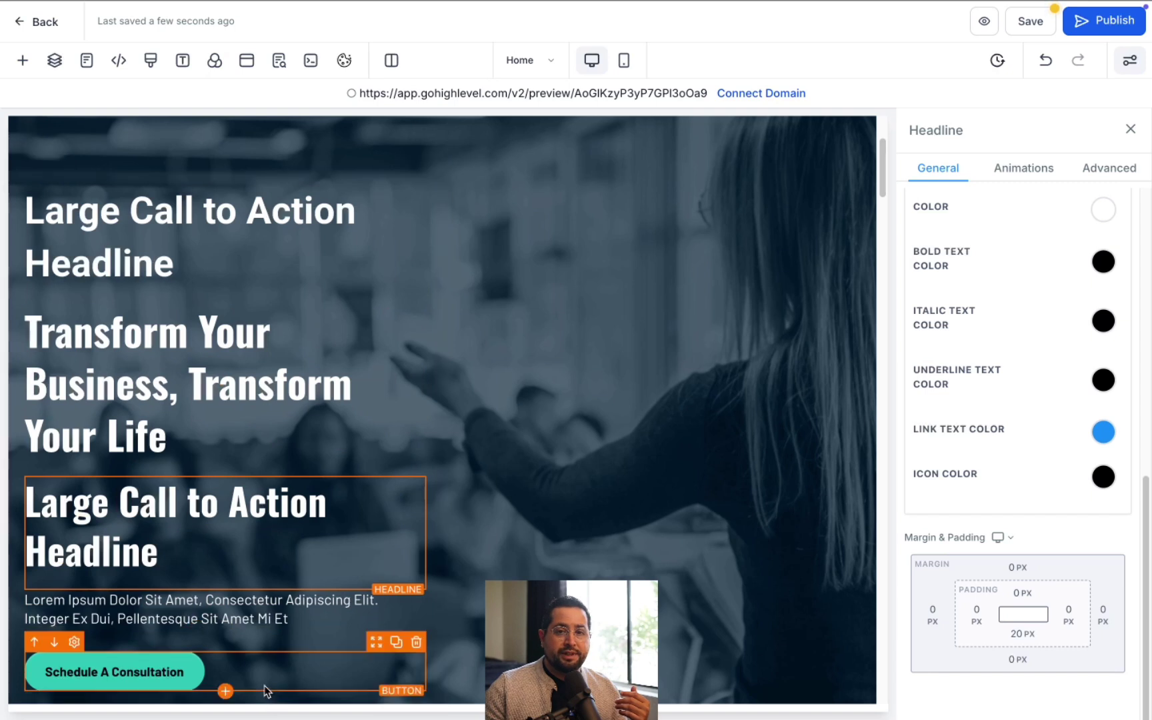
{"action": "scroll", "coordinate": [355, 541], "scroll_direction": "up", "scroll_amount": 1}
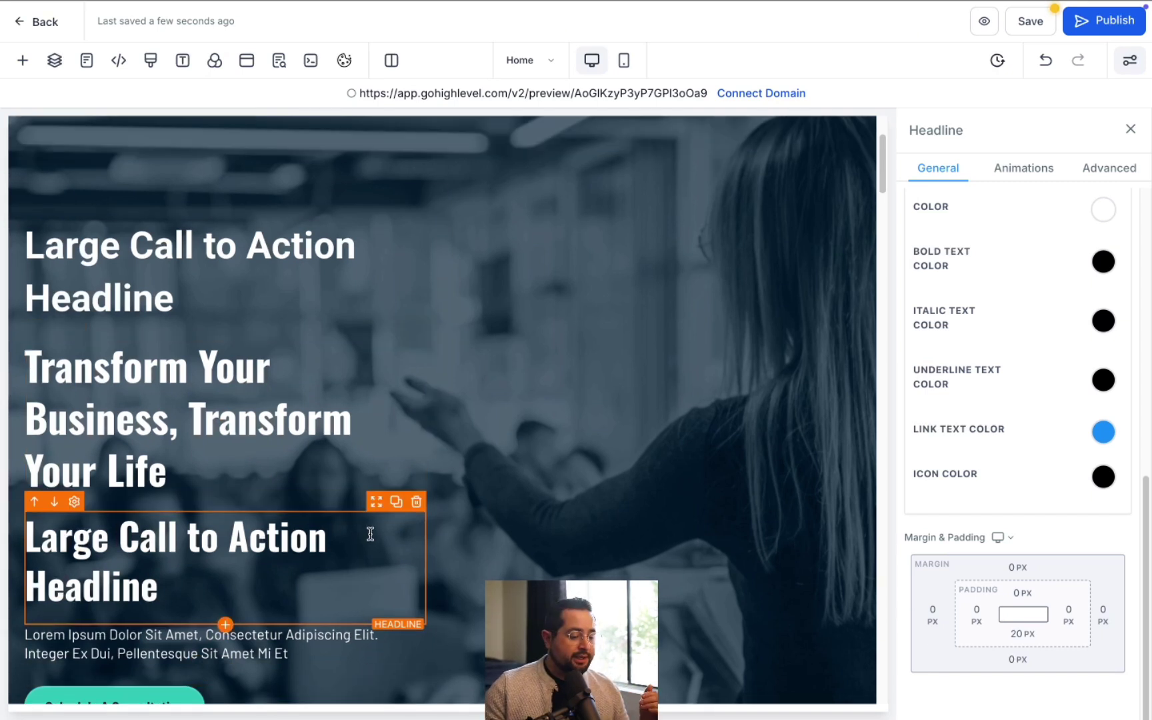
{"action": "left_click", "coordinate": [417, 502]}
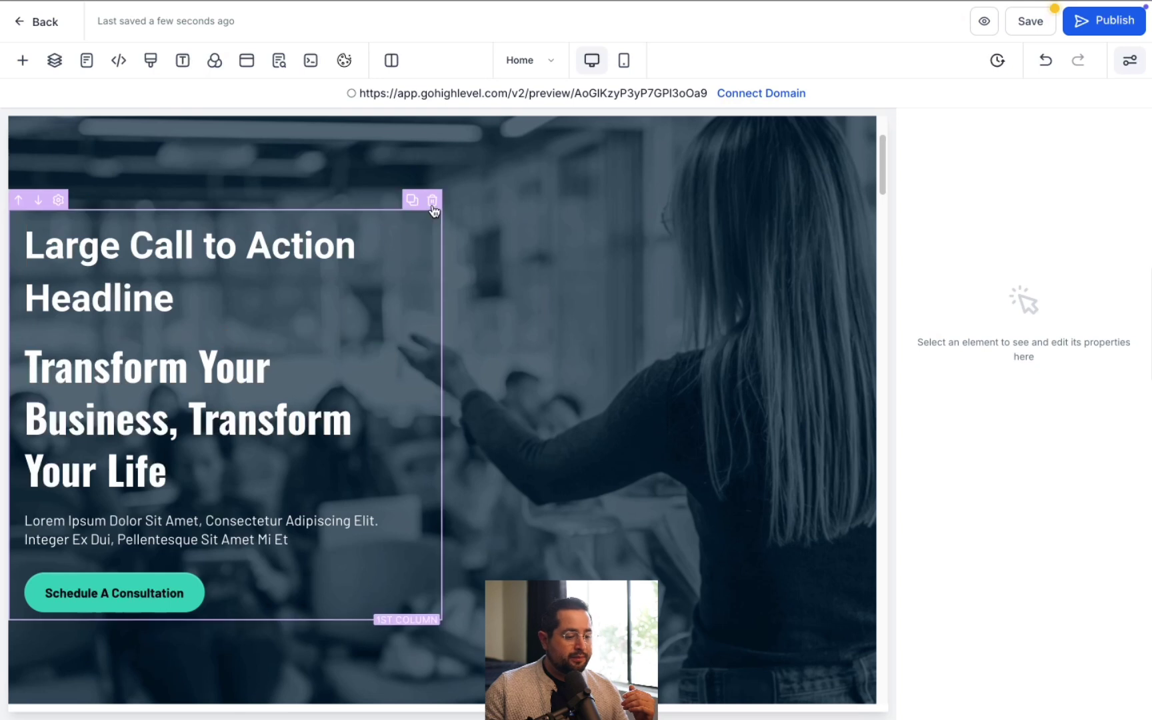
{"action": "left_click", "coordinate": [416, 208]}
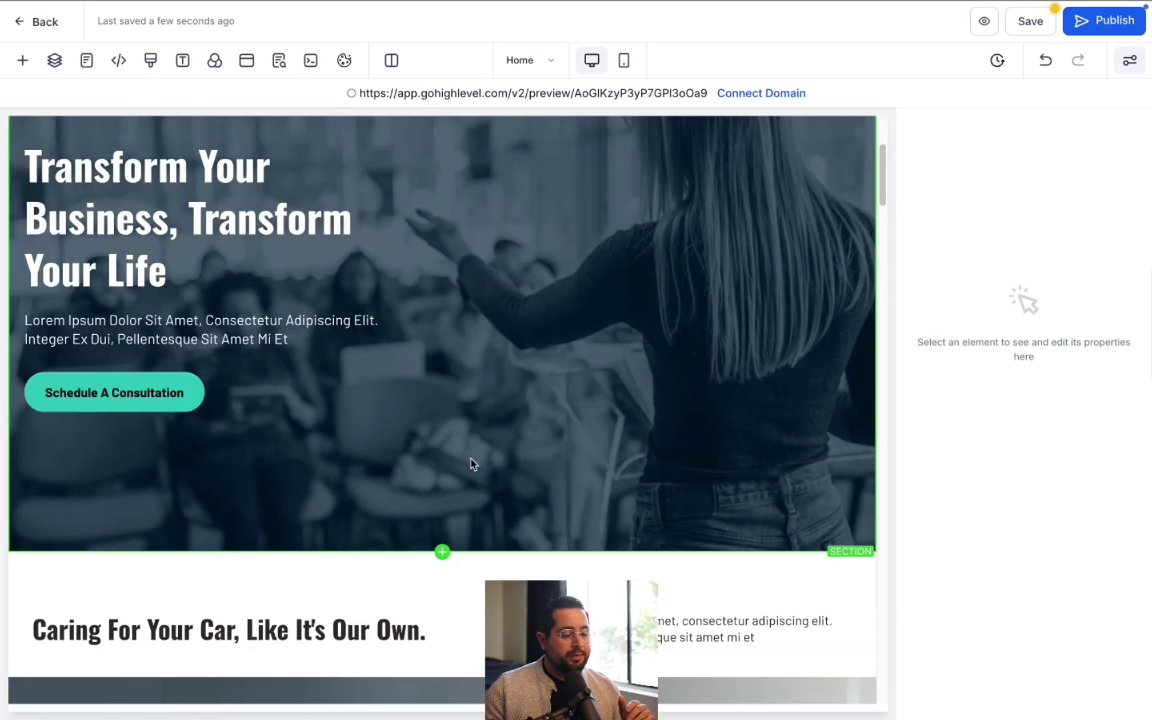
Step: Insert the dark prebuilt About section with the "Hey, I'm Name!" text and man's photo directly below the hero section
{"action": "scroll", "coordinate": [467, 466], "scroll_direction": "down", "scroll_amount": 3}
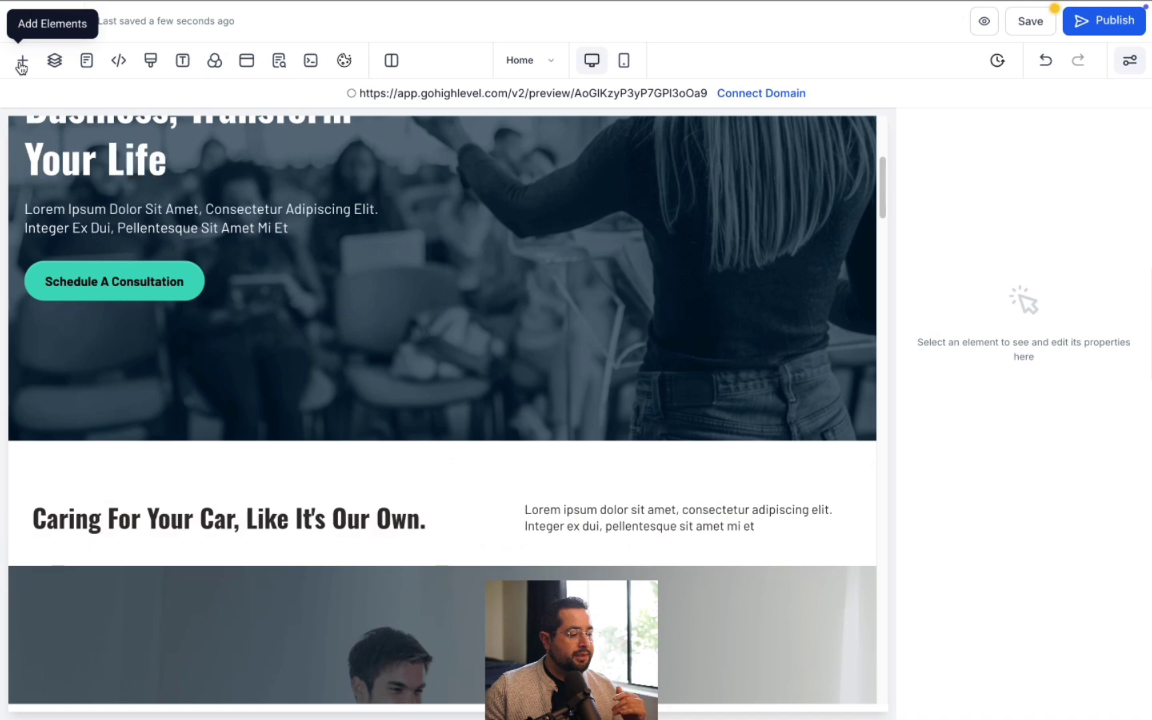
{"action": "left_click", "coordinate": [22, 63]}
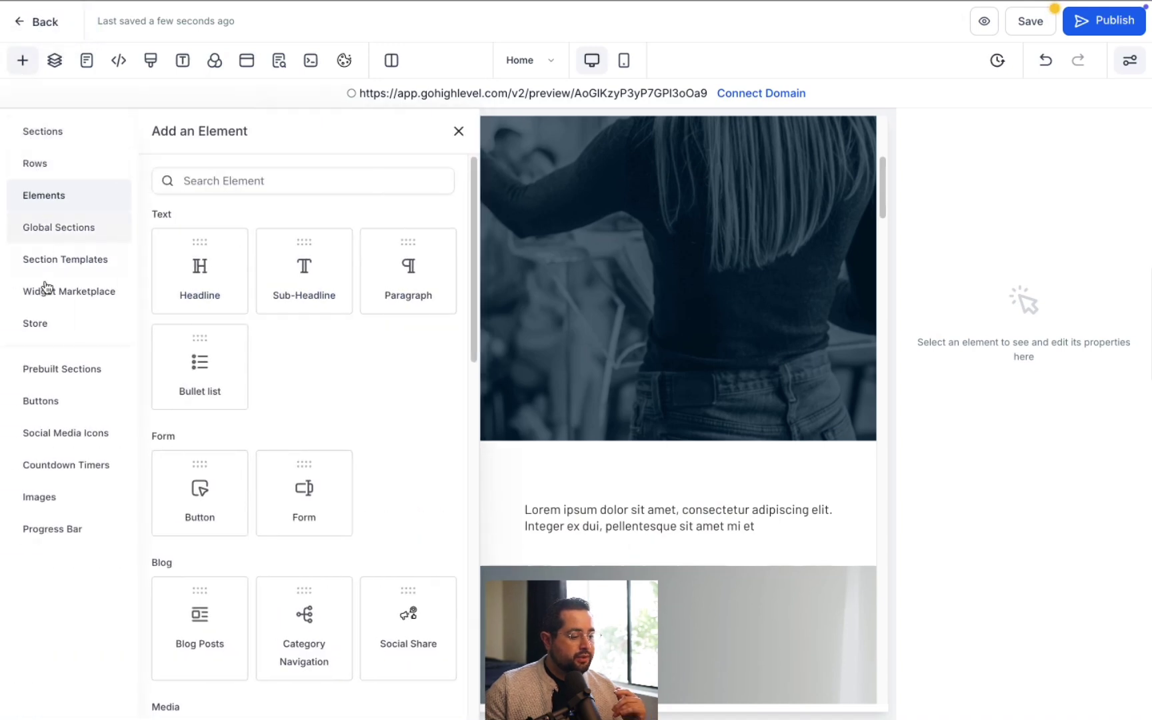
{"action": "left_click", "coordinate": [81, 375]}
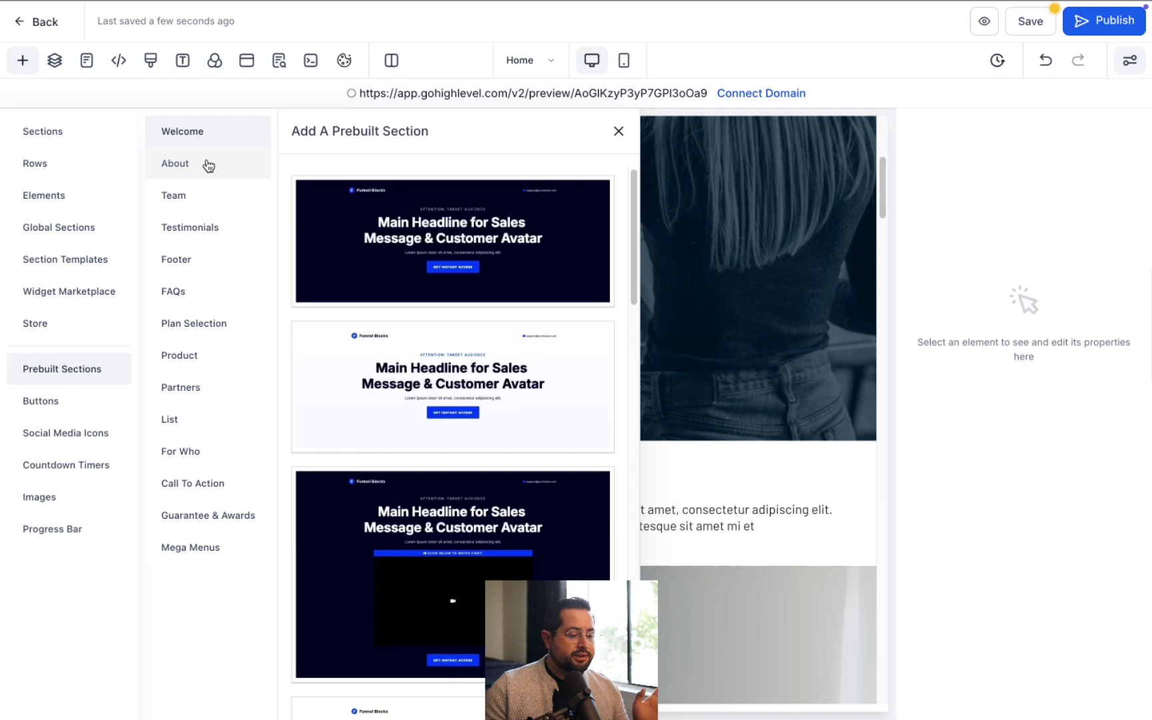
{"action": "left_click", "coordinate": [208, 165]}
{"action": "left_click", "coordinate": [200, 198]}
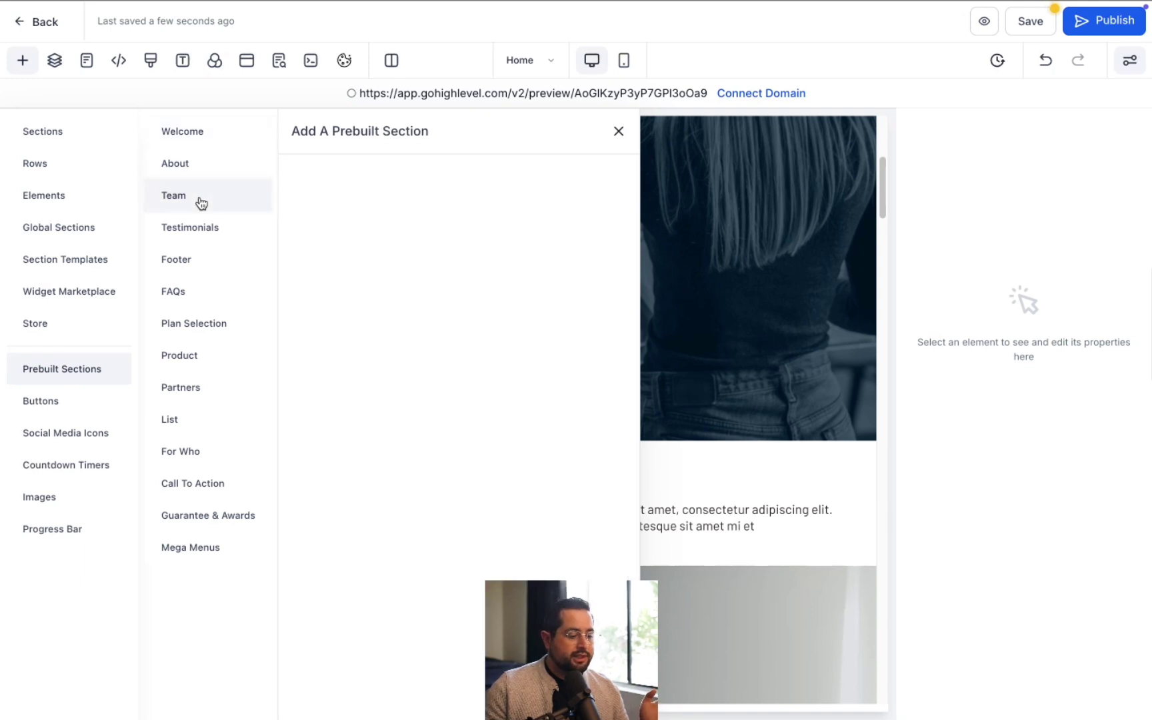
{"action": "left_click", "coordinate": [205, 234]}
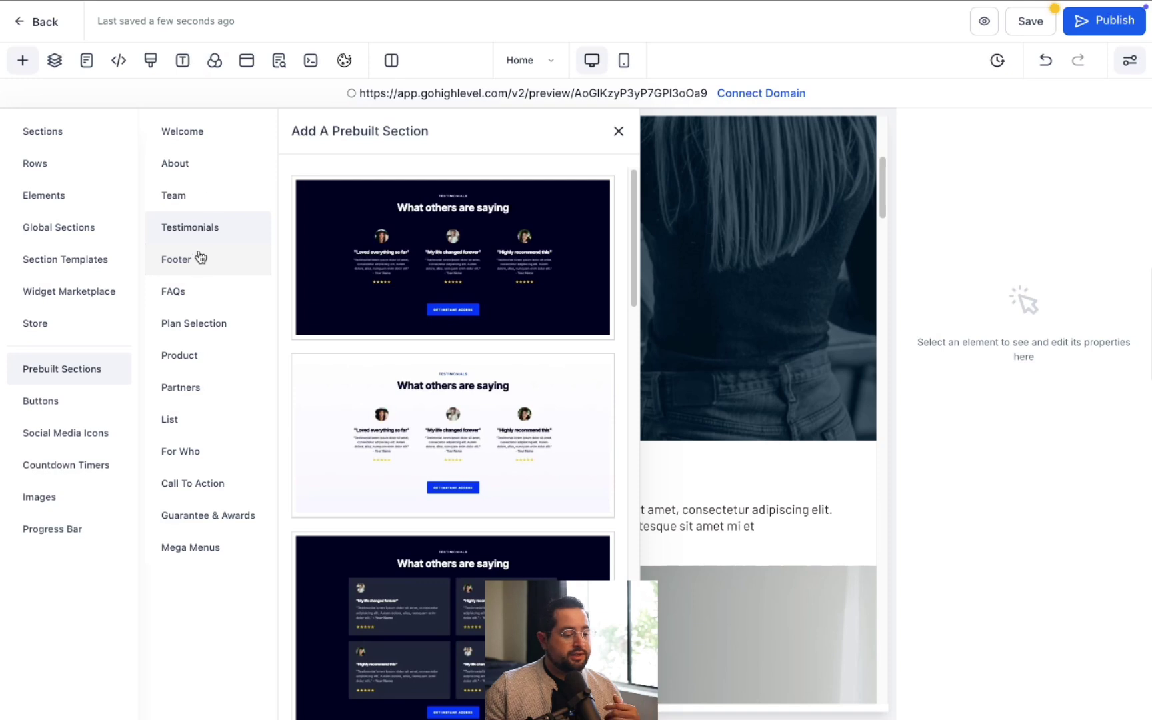
{"action": "left_click", "coordinate": [209, 173]}
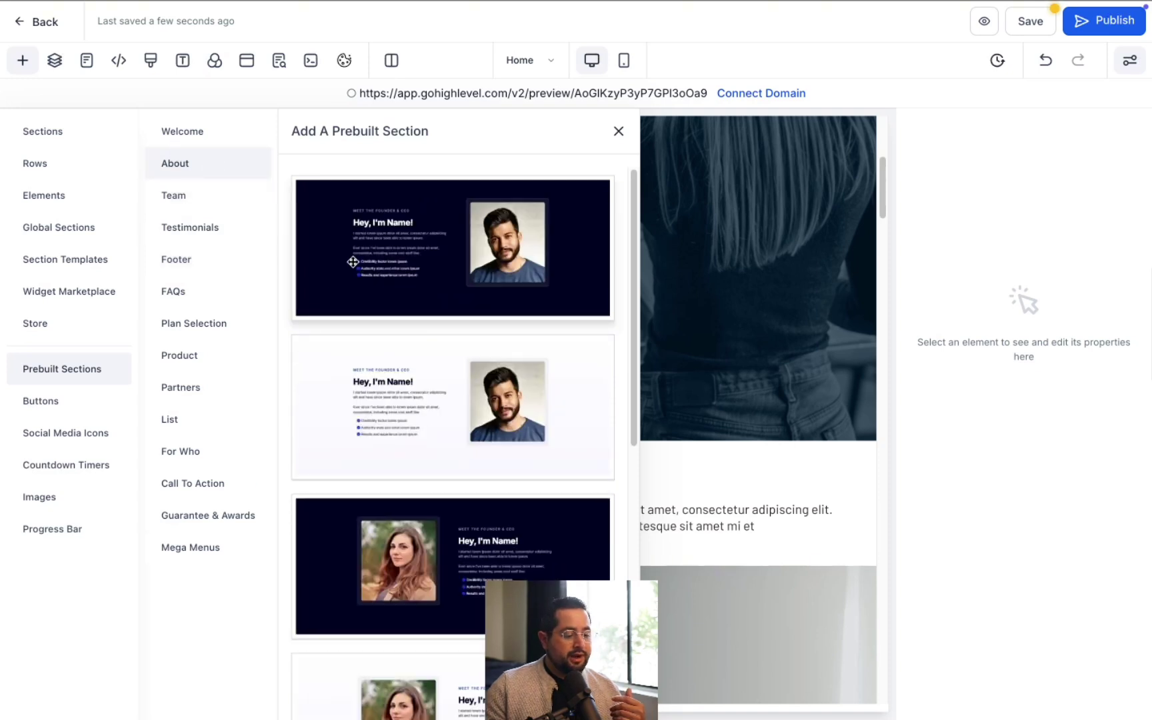
{"action": "left_click_drag", "start_coordinate": [372, 256], "coordinate": [727, 513]}
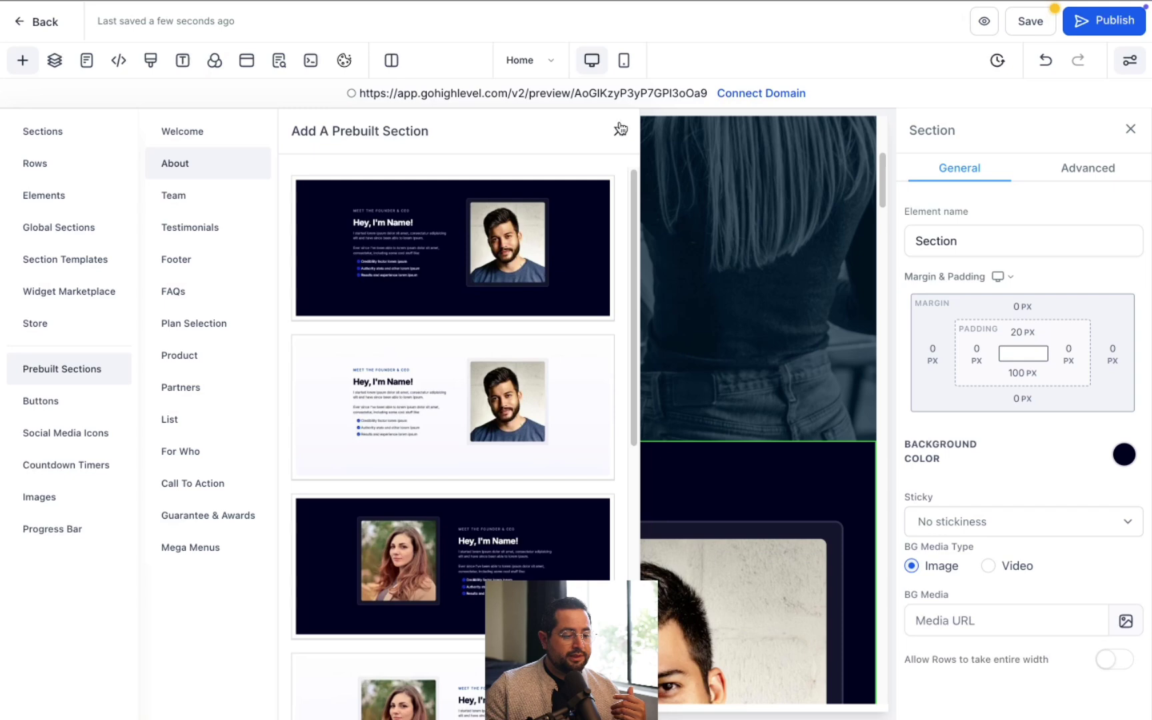
{"action": "left_click", "coordinate": [619, 133]}
Step: Add a Paragraph element below the "Results and experience lorem ipsum" bullet in the About section
{"action": "scroll", "coordinate": [591, 360], "scroll_direction": "down", "scroll_amount": 3}
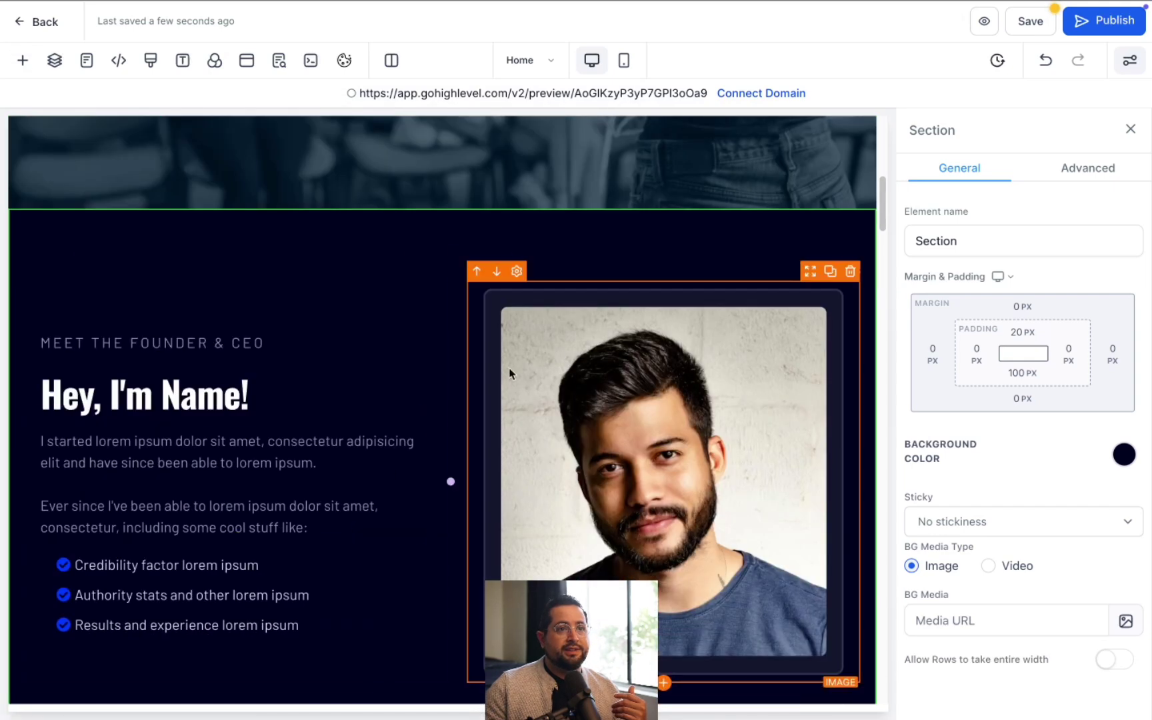
{"action": "left_click", "coordinate": [154, 436]}
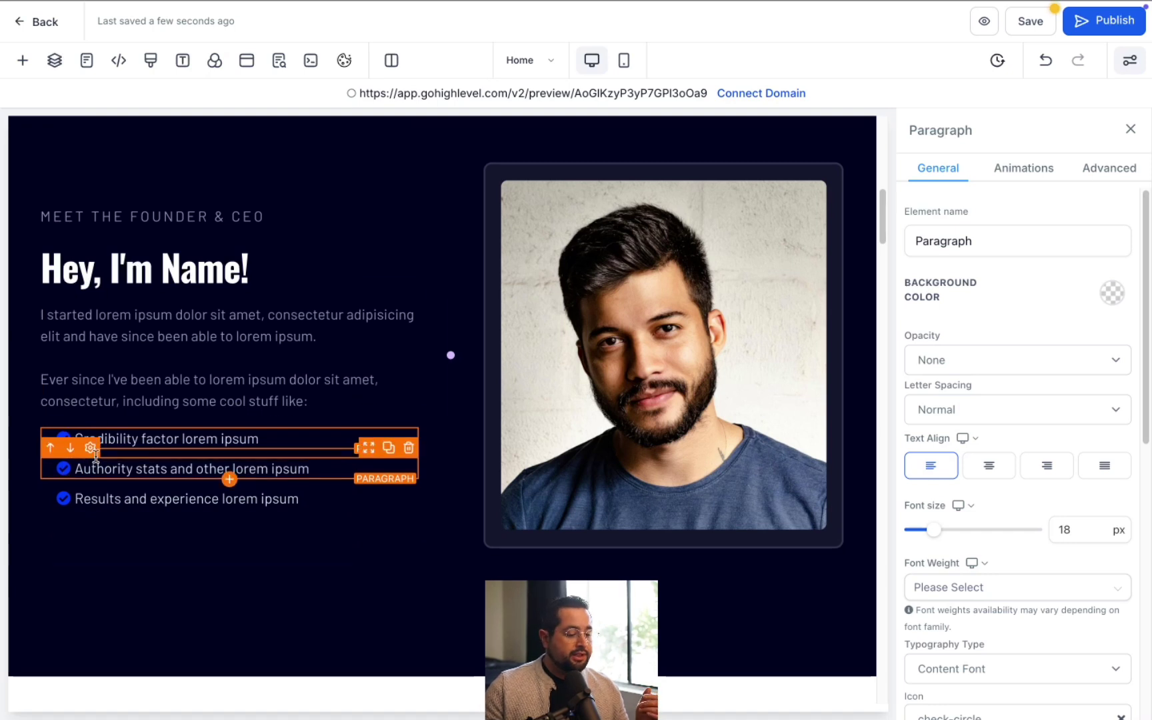
{"action": "left_click", "coordinate": [19, 63]}
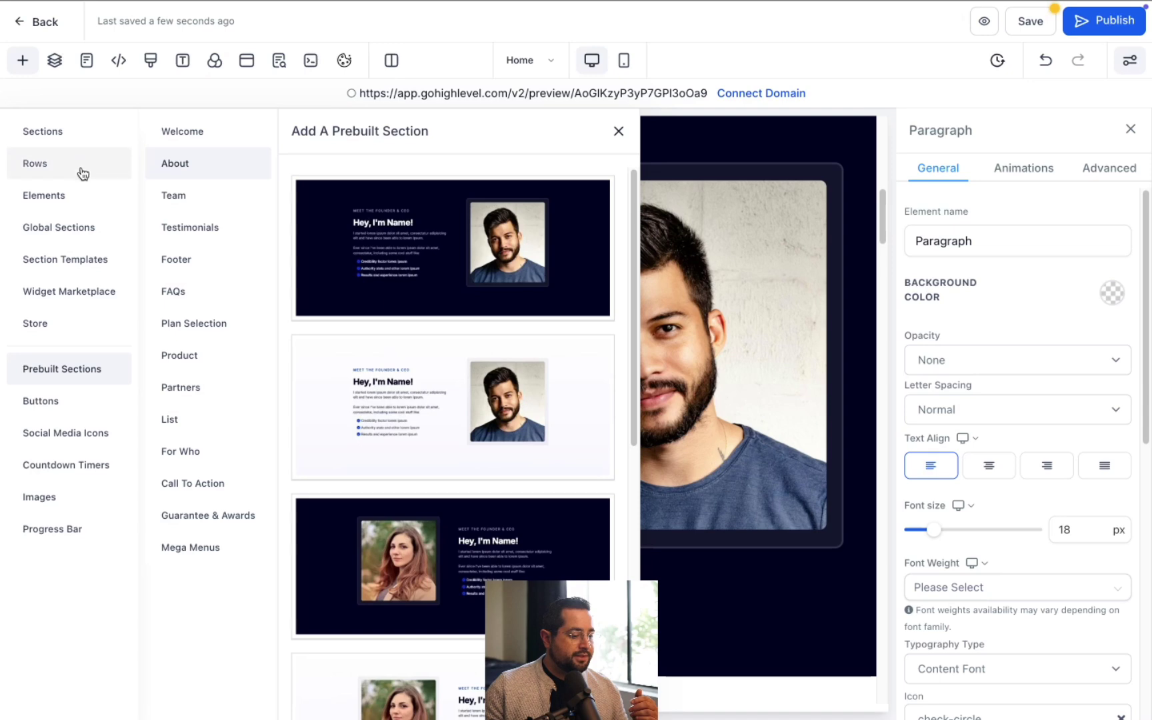
{"action": "left_click", "coordinate": [72, 194]}
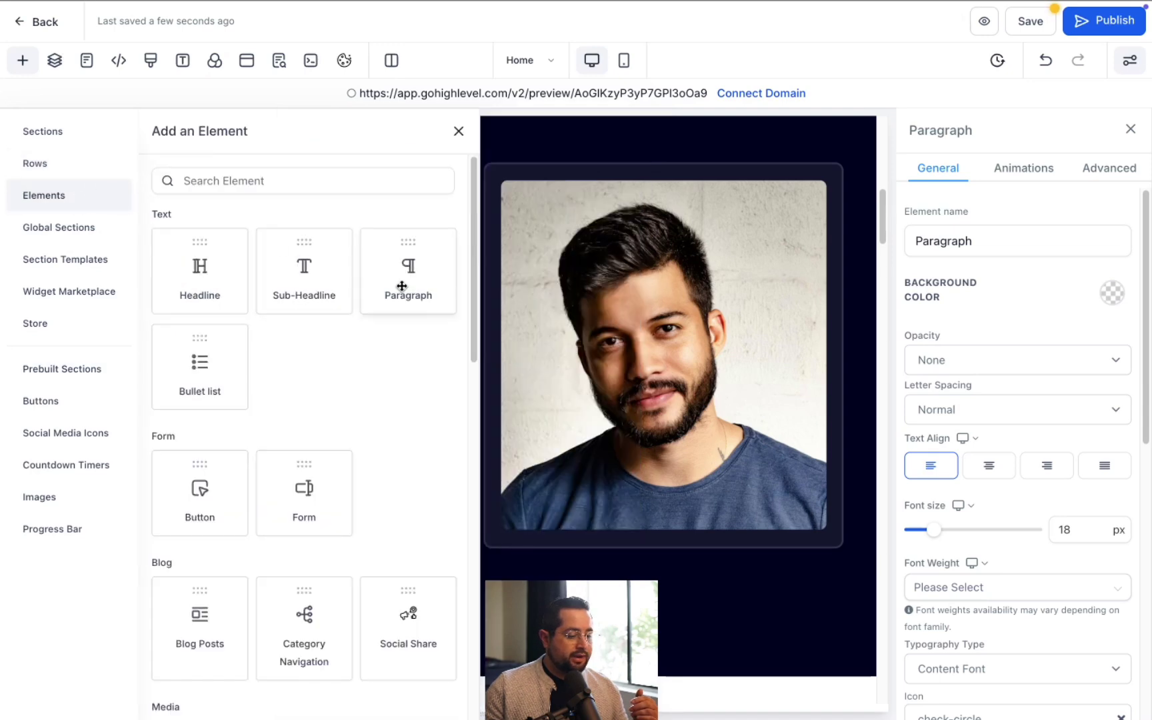
{"action": "left_click_drag", "start_coordinate": [402, 286], "coordinate": [320, 545]}
{"action": "left_click_drag", "start_coordinate": [259, 489], "coordinate": [244, 488]}
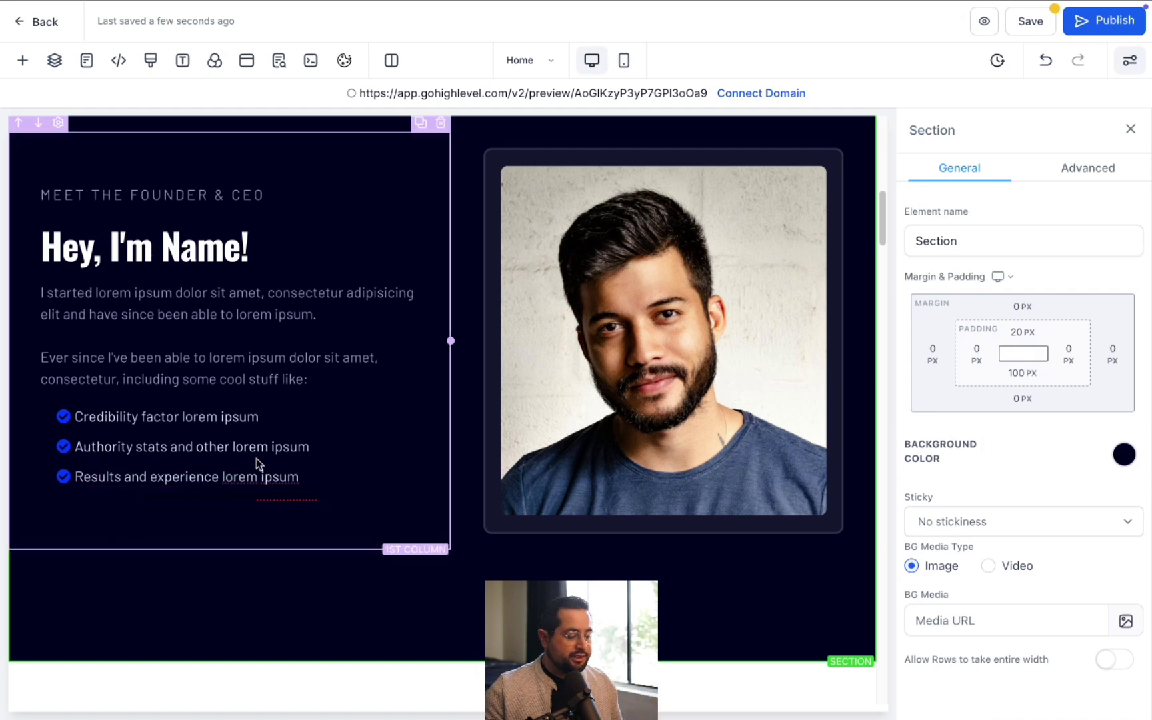
Step: Replace the new paragraph's text with "Results and experience lorem ipsum" copied from the third bullet
{"action": "left_click", "coordinate": [242, 474]}
{"action": "triple_click", "coordinate": [242, 475]}
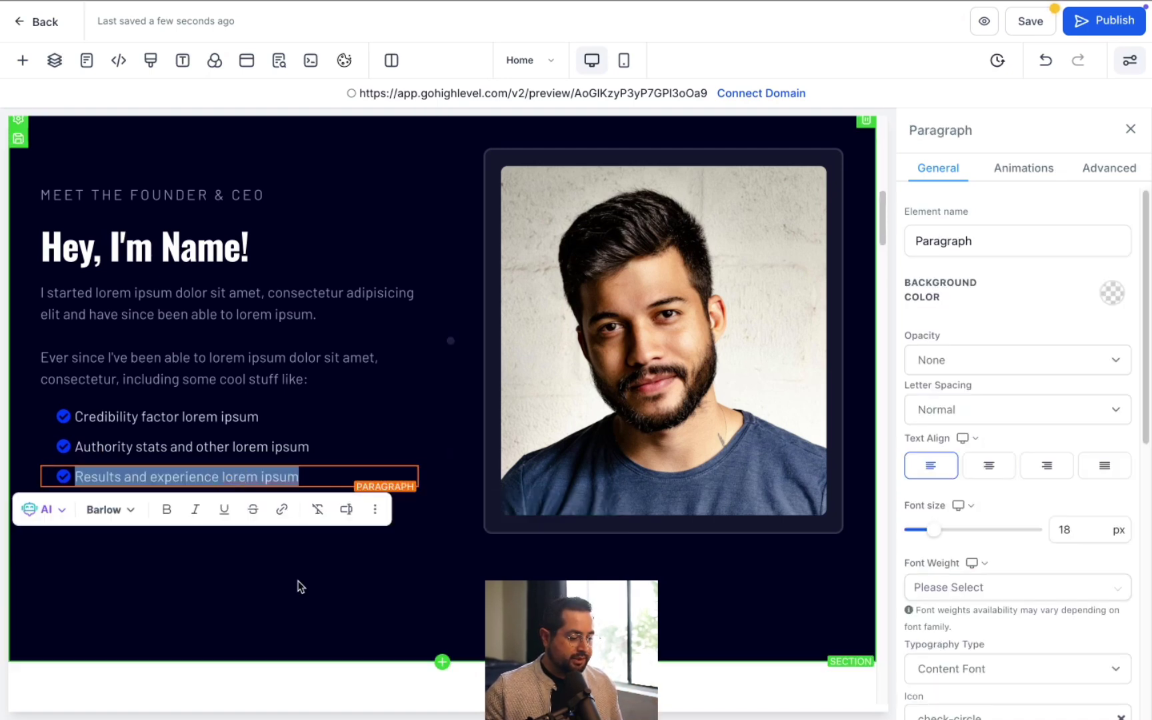
{"action": "left_click", "coordinate": [301, 507]}
{"action": "left_click", "coordinate": [301, 493]}
{"action": "triple_click", "coordinate": [301, 493]}
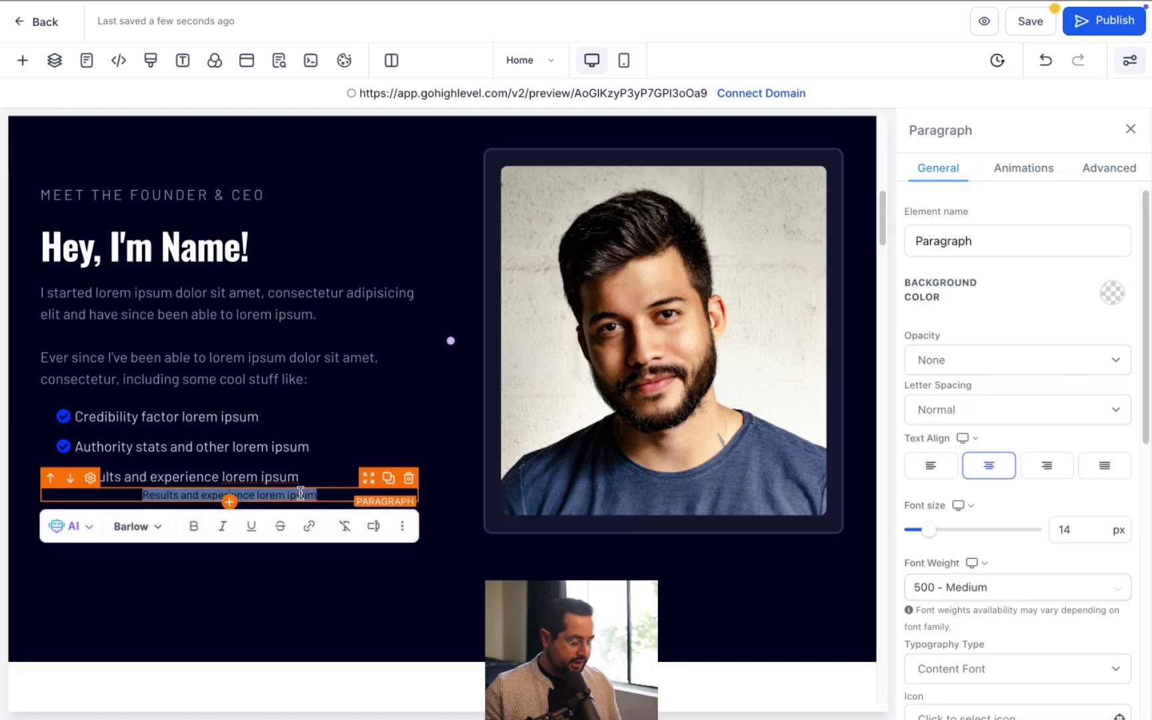
{"action": "key", "text": "BackSpace"}
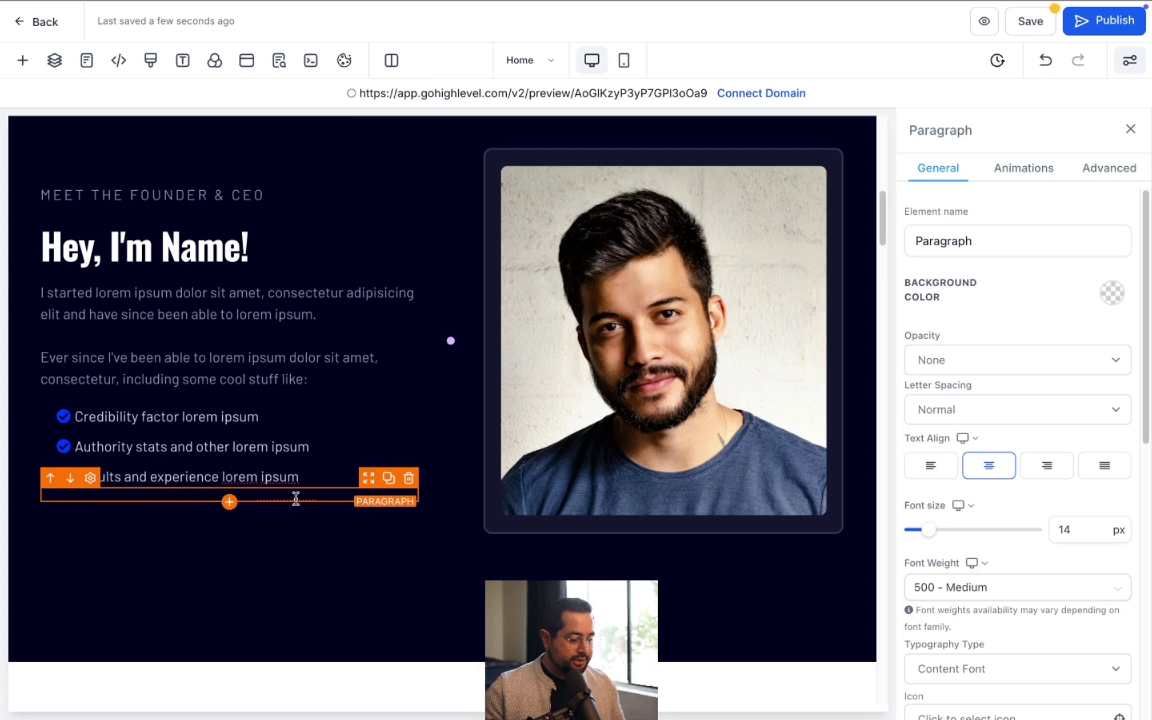
{"action": "key", "text": "ctrl+z"}
Step: Set the new paragraph's font size to 25 px
{"action": "scroll", "coordinate": [1049, 496], "scroll_direction": "down", "scroll_amount": 9}
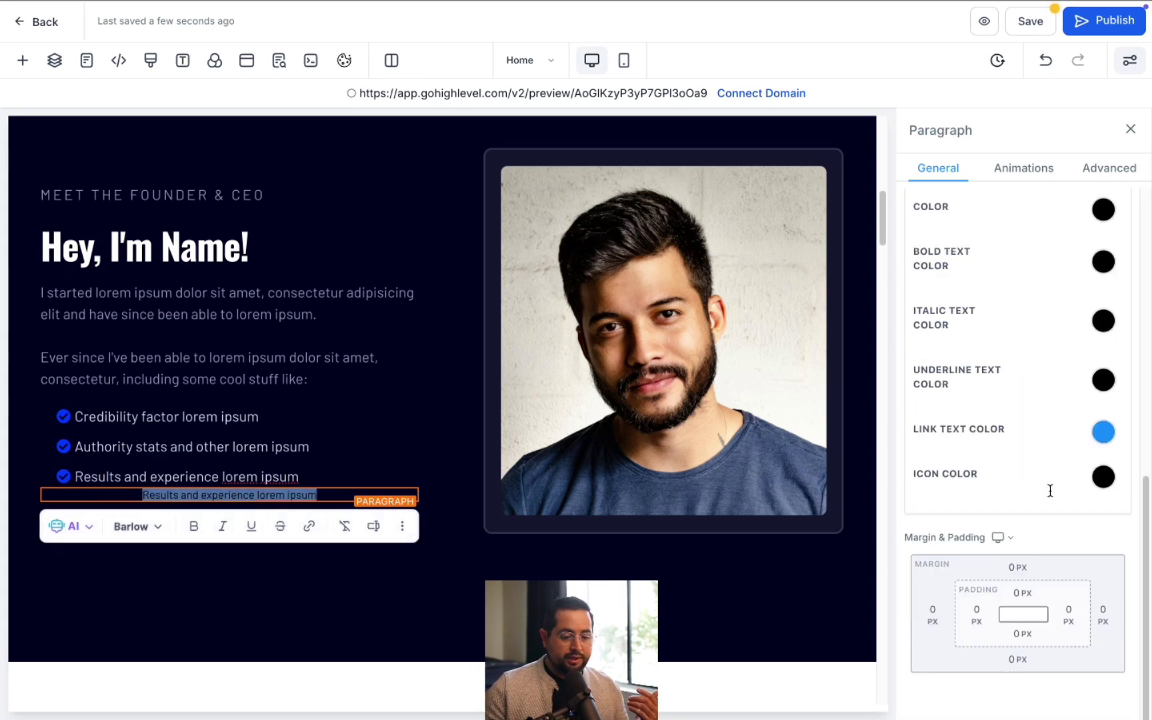
{"action": "scroll", "coordinate": [1060, 340], "scroll_direction": "up", "scroll_amount": 5}
{"action": "scroll", "coordinate": [980, 267], "scroll_direction": "up", "scroll_amount": 3}
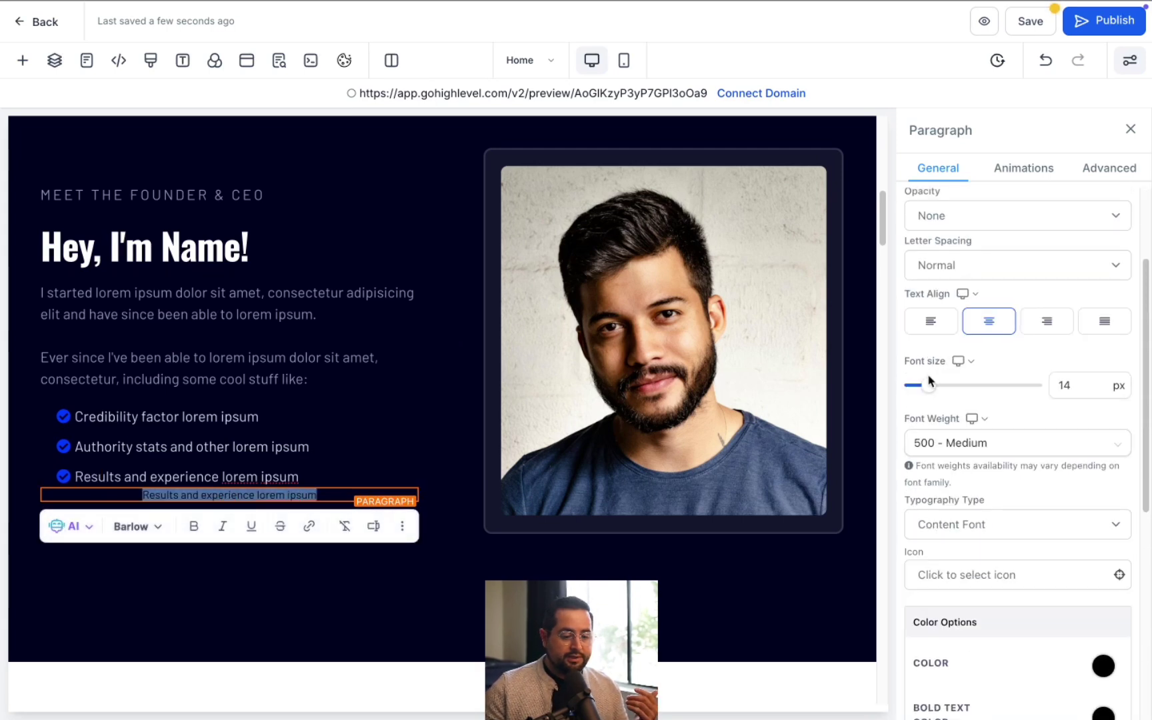
{"action": "left_click_drag", "start_coordinate": [928, 385], "coordinate": [941, 386]}
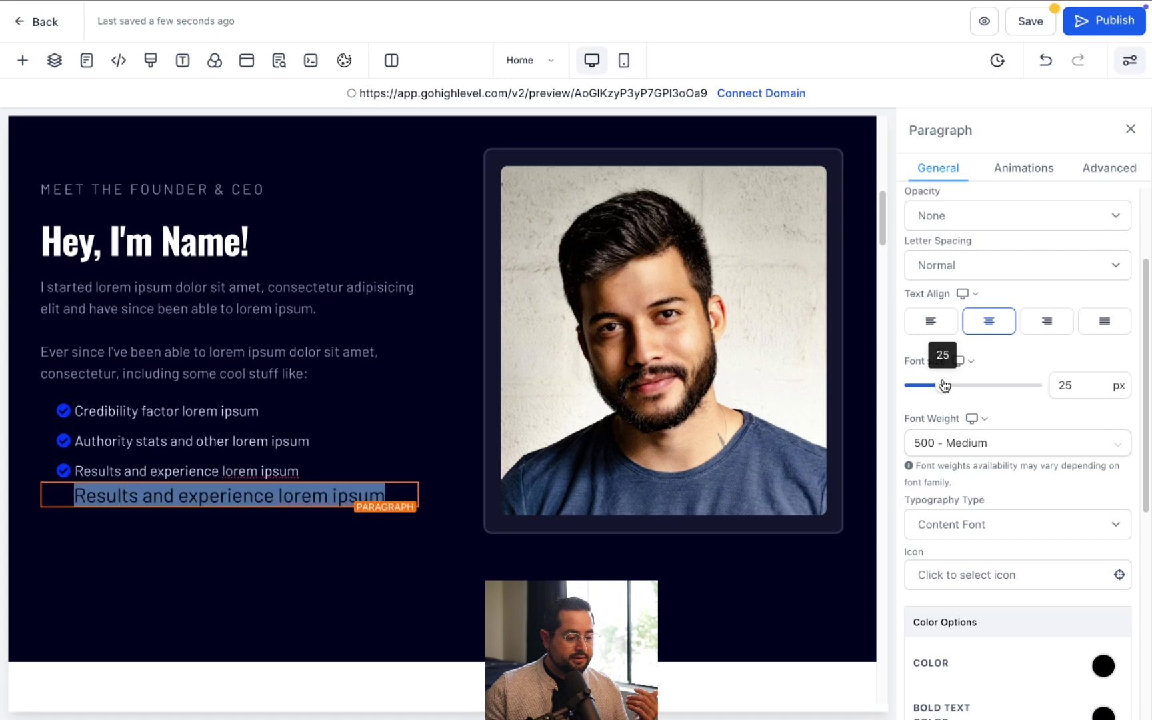
Step: Check the third bullet's font size and set the new paragraph to match at 18 px
{"action": "left_click", "coordinate": [251, 471]}
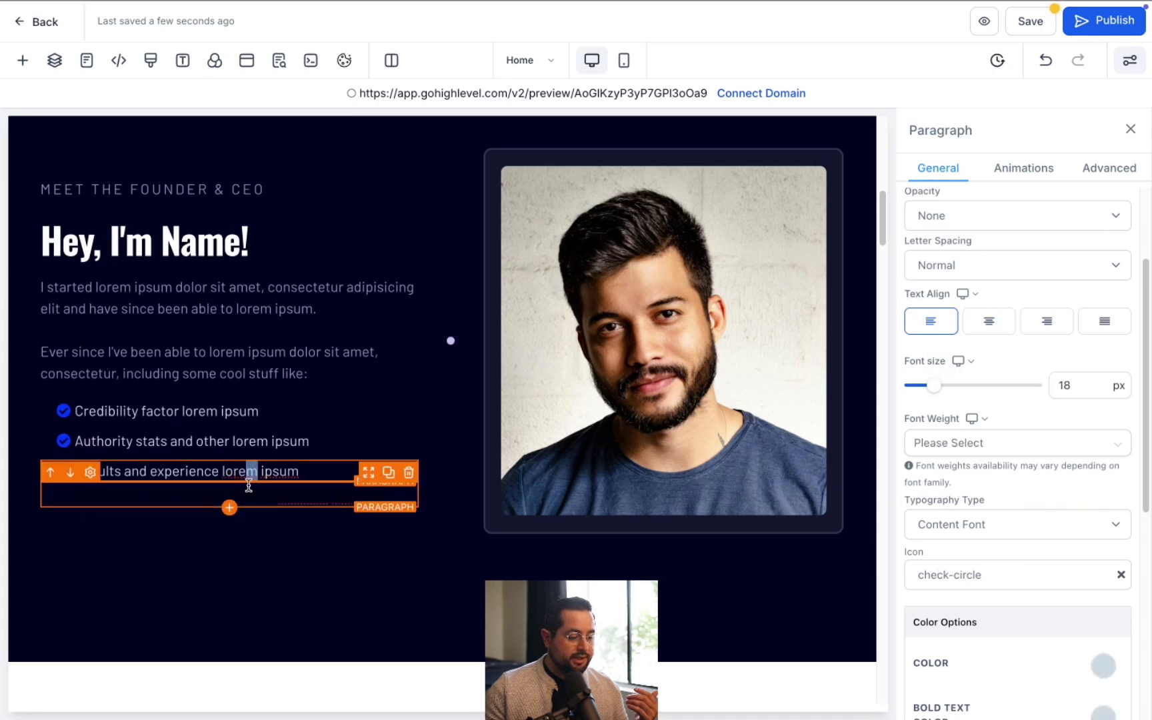
{"action": "left_click", "coordinate": [249, 492]}
{"action": "double_click", "coordinate": [254, 493]}
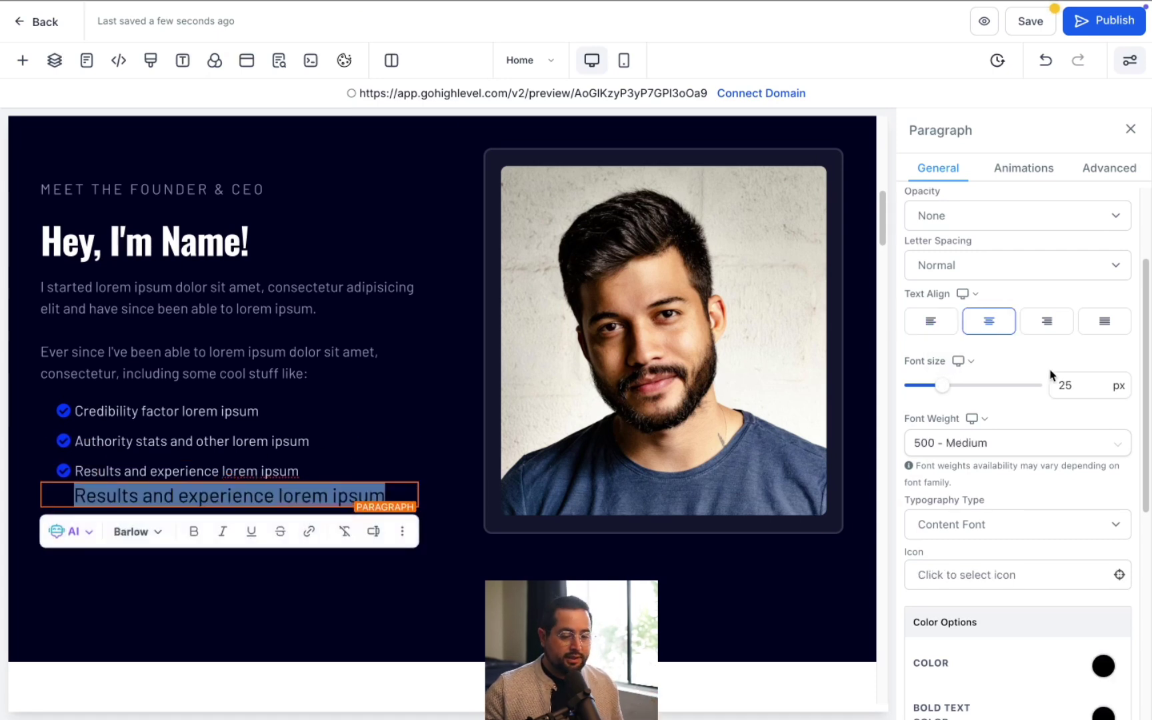
{"action": "left_click", "coordinate": [1065, 385]}
{"action": "double_click", "coordinate": [1064, 386]}
{"action": "type", "text": "18"}
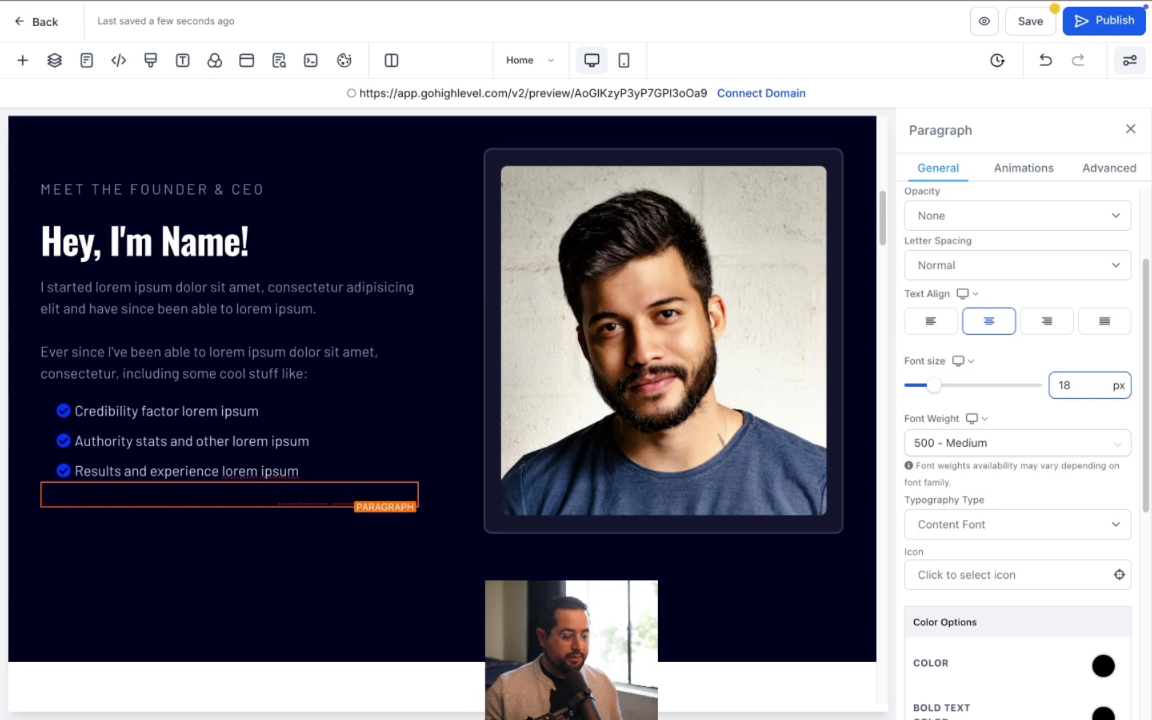
Step: Set the new paragraph's text color to white
{"action": "double_click", "coordinate": [257, 492]}
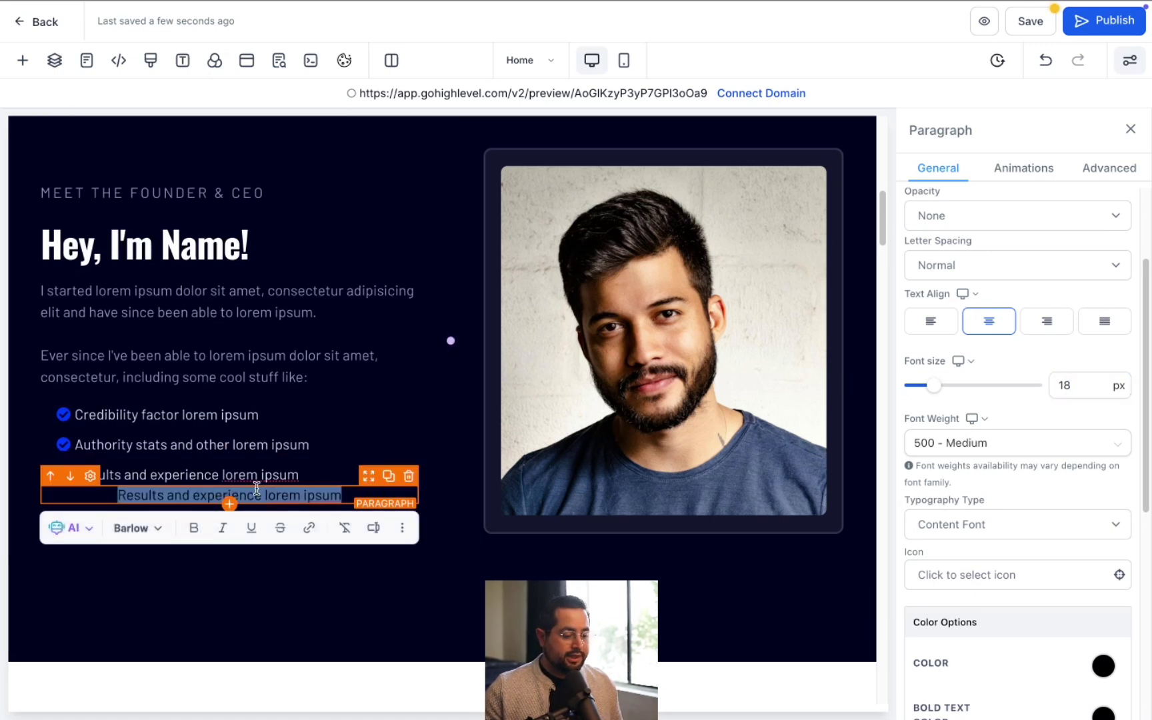
{"action": "scroll", "coordinate": [1026, 493], "scroll_direction": "down", "scroll_amount": 4}
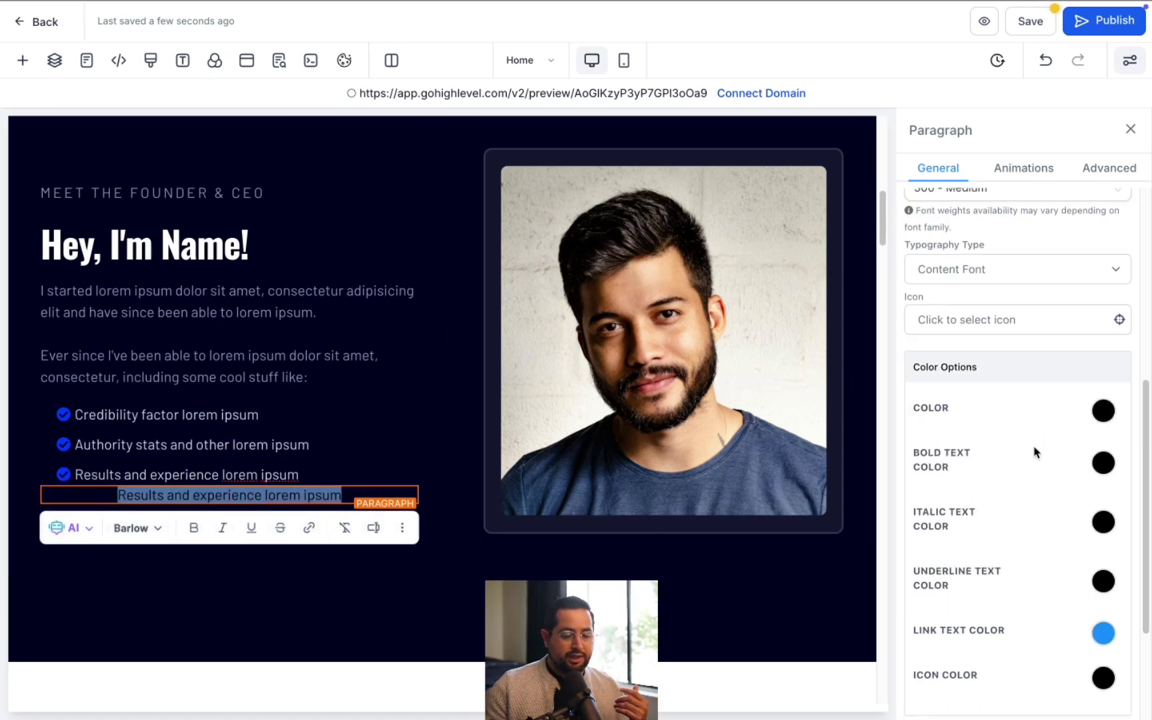
{"action": "left_click", "coordinate": [1103, 412]}
{"action": "left_click", "coordinate": [984, 446]}
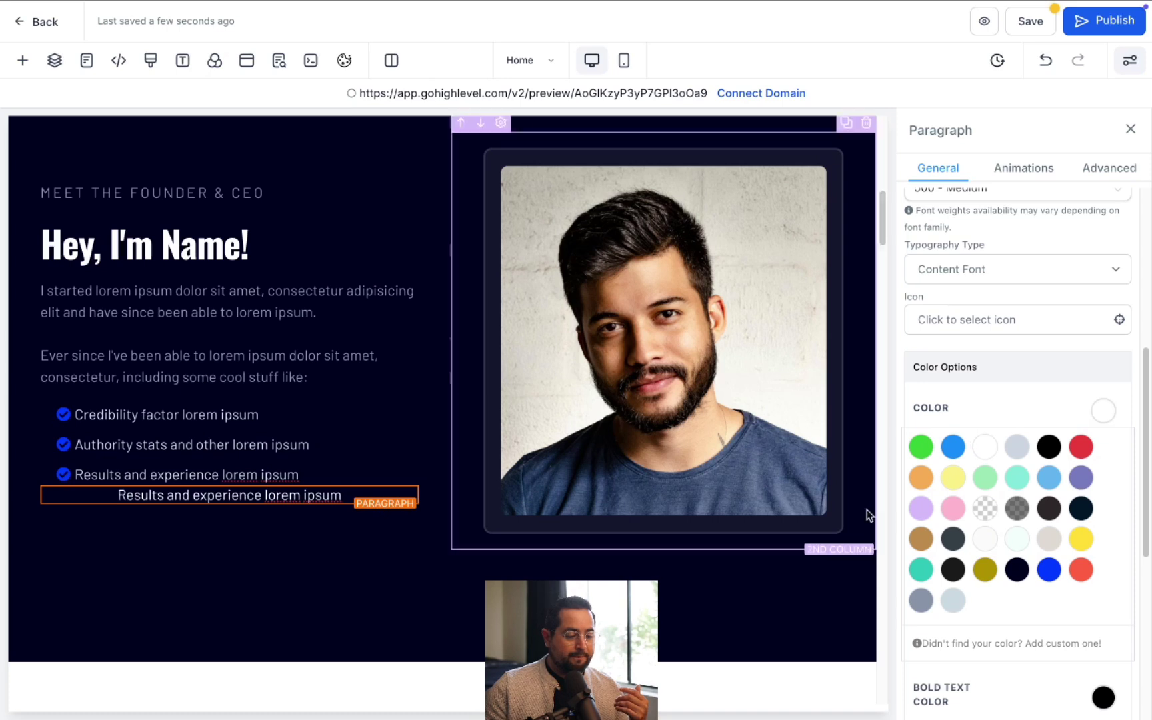
Step: Left-align the new paragraph and set its font weight to 400 - Normal
{"action": "scroll", "coordinate": [1015, 360], "scroll_direction": "up", "scroll_amount": 6}
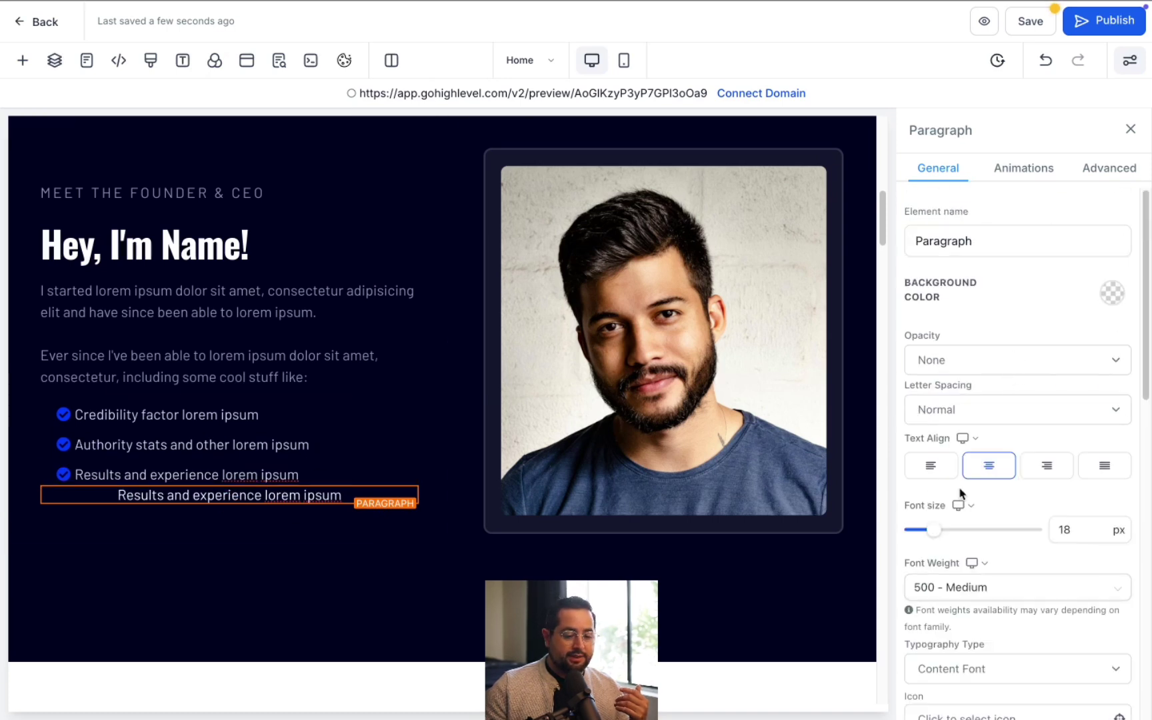
{"action": "left_click", "coordinate": [932, 467]}
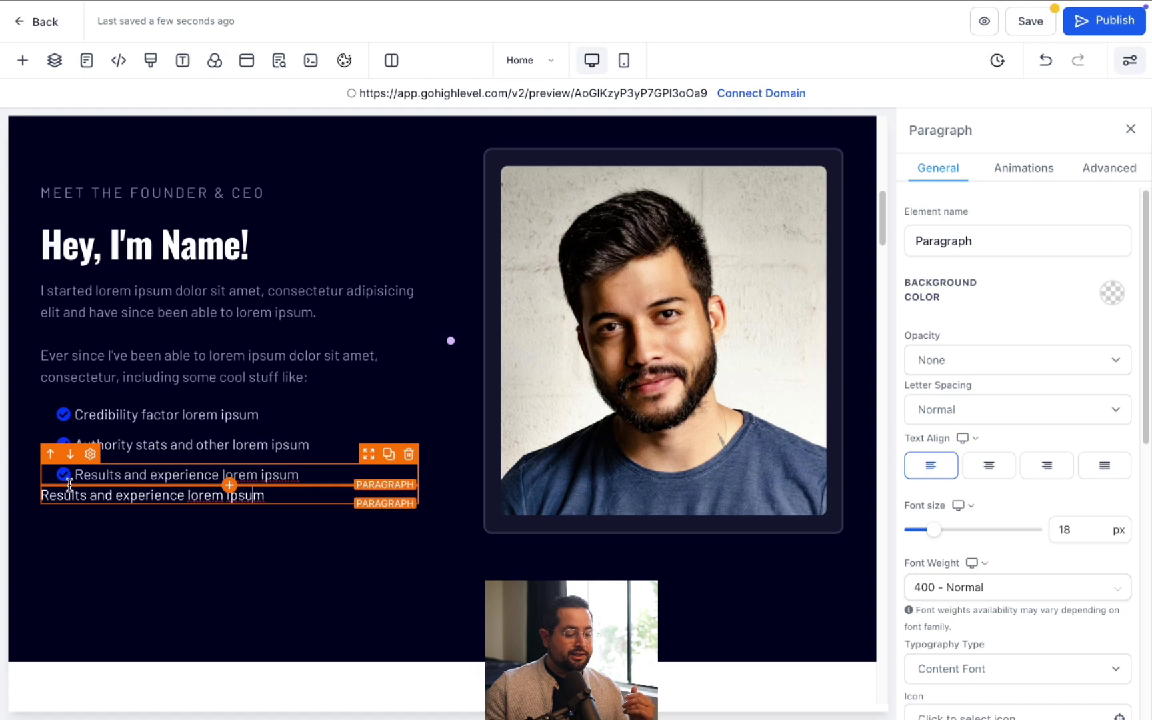
Step: Search the icons for "check" and give the new paragraph the circled check mark icon
{"action": "scroll", "coordinate": [1008, 378], "scroll_direction": "down", "scroll_amount": 4}
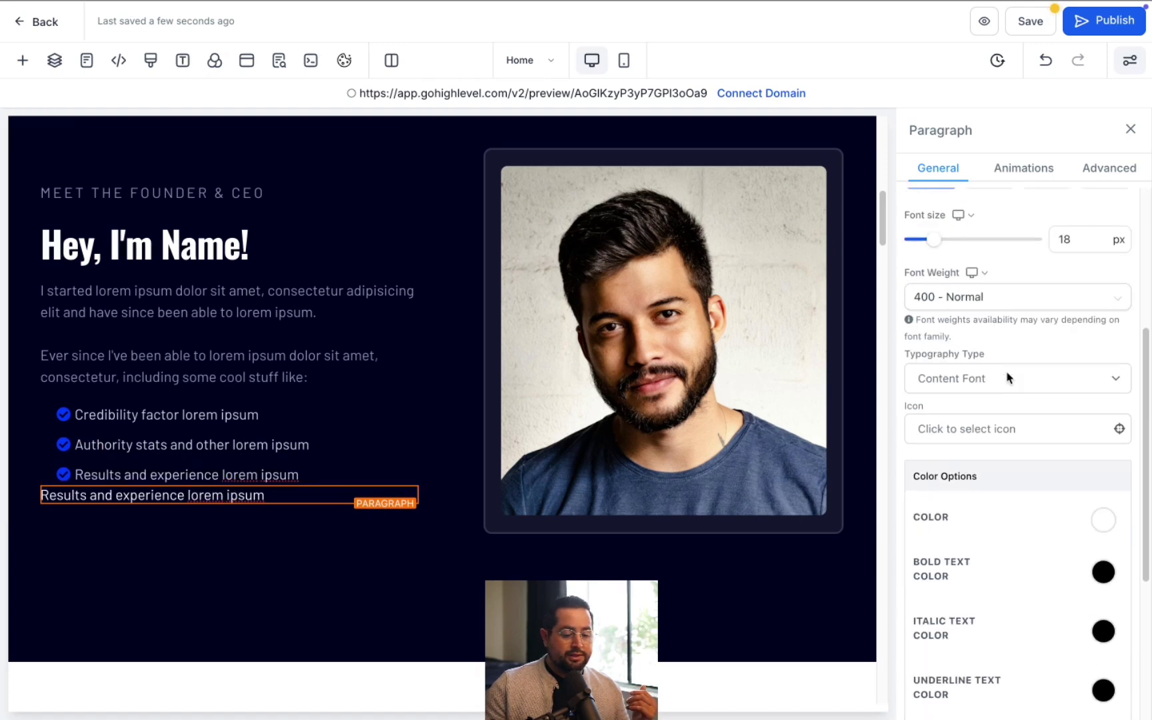
{"action": "scroll", "coordinate": [1008, 378], "scroll_direction": "down", "scroll_amount": 2}
{"action": "left_click", "coordinate": [976, 321]}
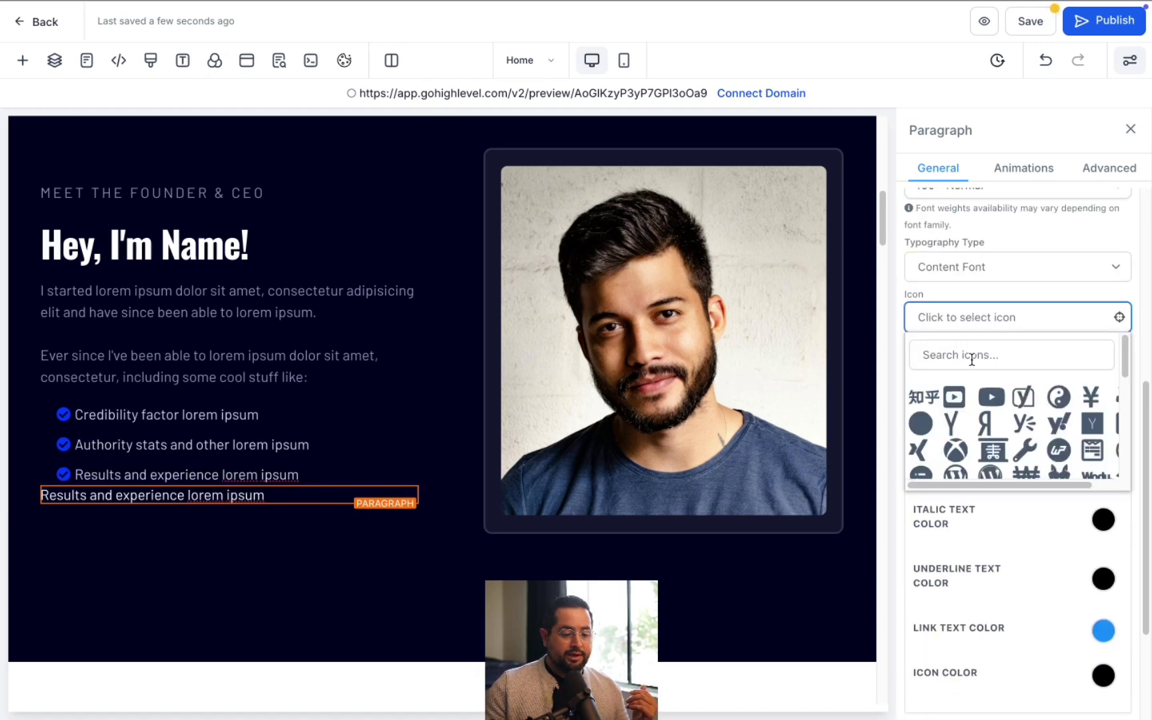
{"action": "left_click", "coordinate": [989, 362]}
{"action": "type", "text": "check"}
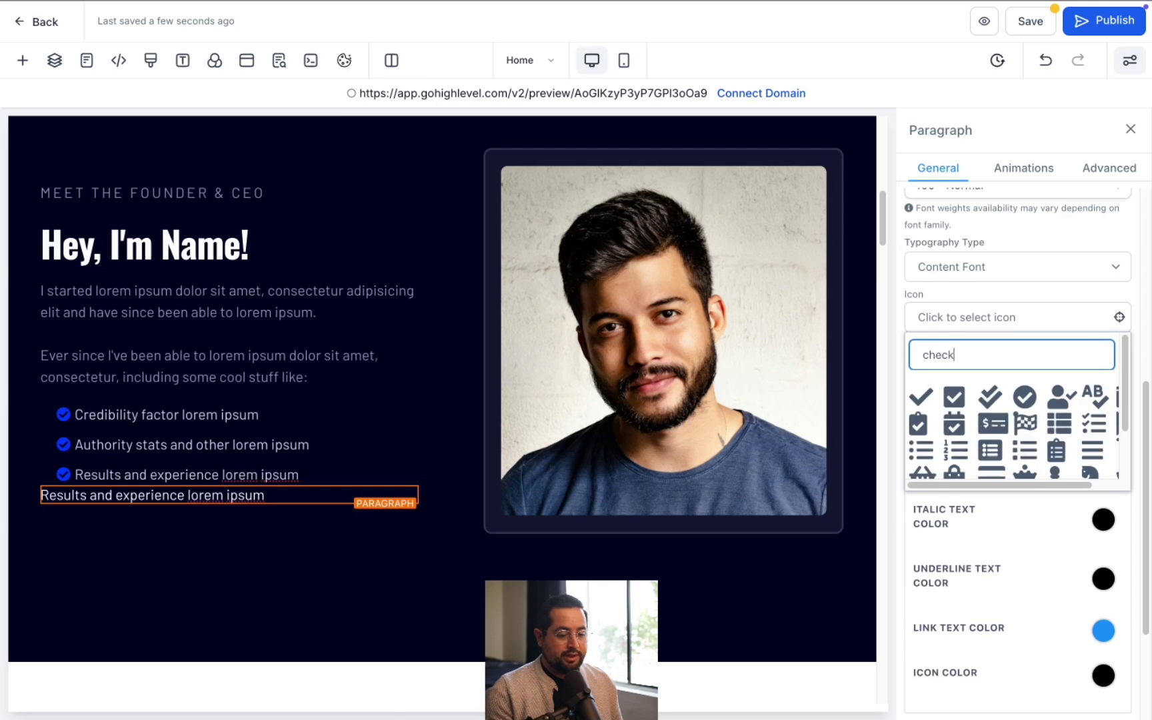
{"action": "left_click", "coordinate": [1025, 398]}
Step: Set the new paragraph's icon color to the blue of the other bullet icons
{"action": "scroll", "coordinate": [1000, 580], "scroll_direction": "down", "scroll_amount": 6}
{"action": "left_click", "coordinate": [1103, 505]}
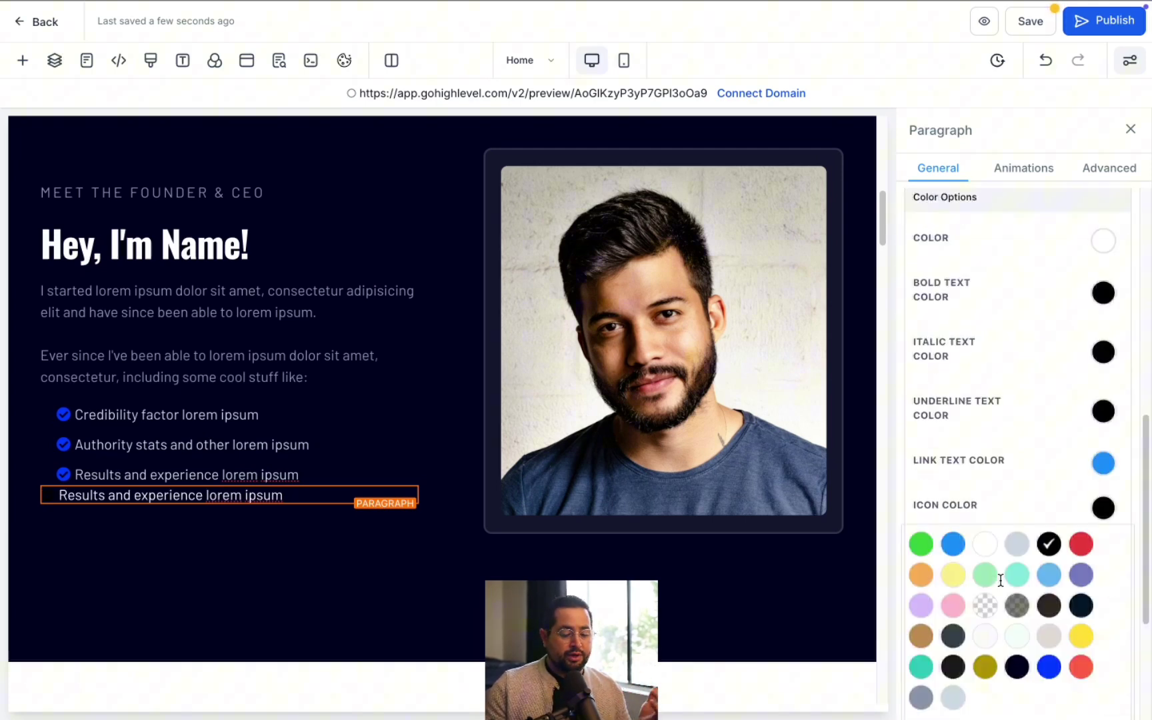
{"action": "left_click", "coordinate": [1103, 504]}
{"action": "left_click", "coordinate": [1101, 507]}
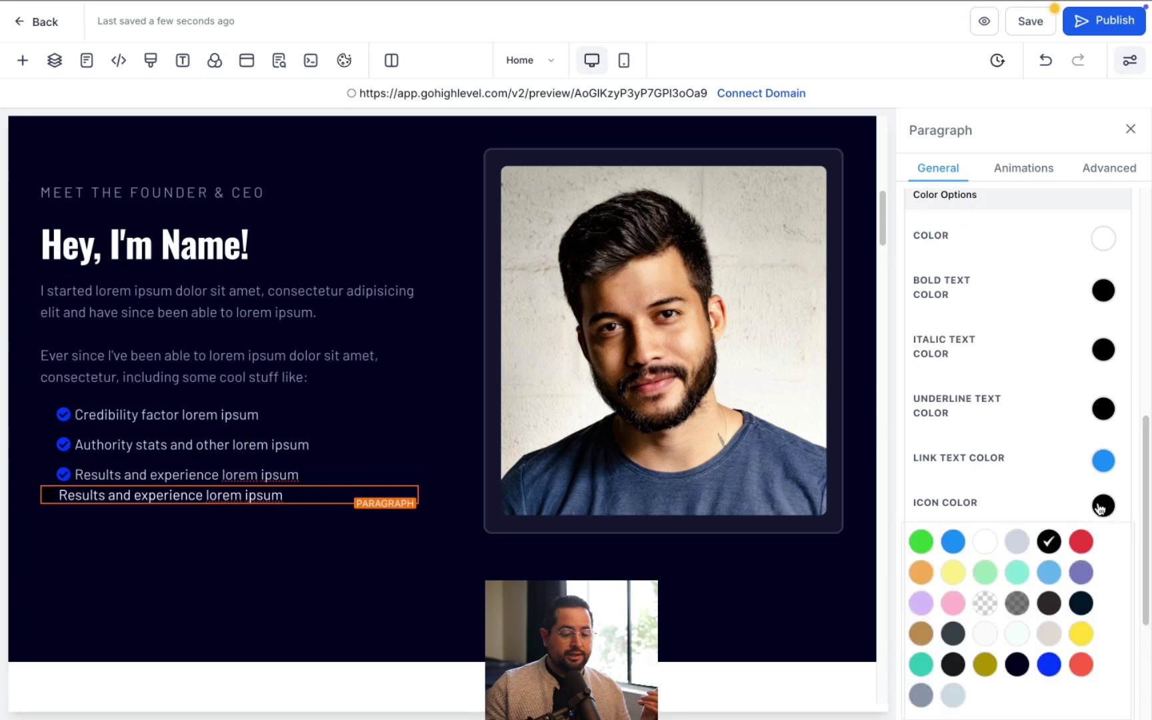
{"action": "left_click", "coordinate": [1044, 666]}
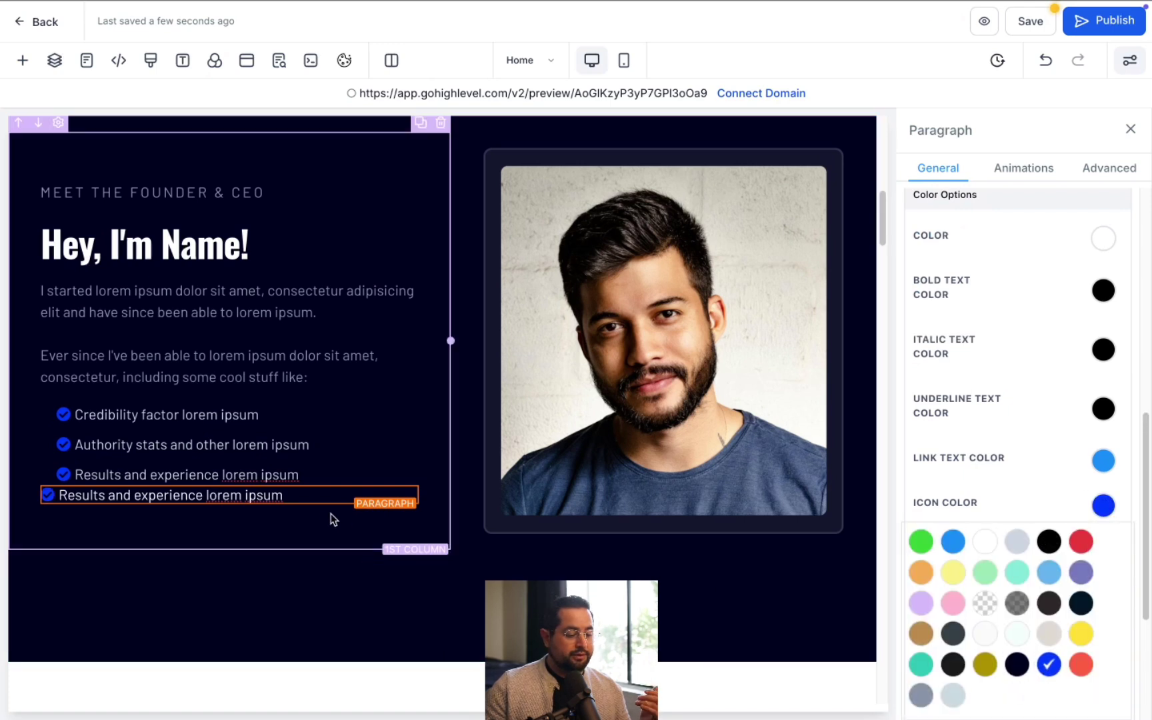
Step: Check the third bullet's spacing and match it on the new paragraph with a 10 px top margin and 20 px left padding
{"action": "left_click", "coordinate": [209, 475]}
{"action": "mouse_move", "coordinate": [59, 464]}
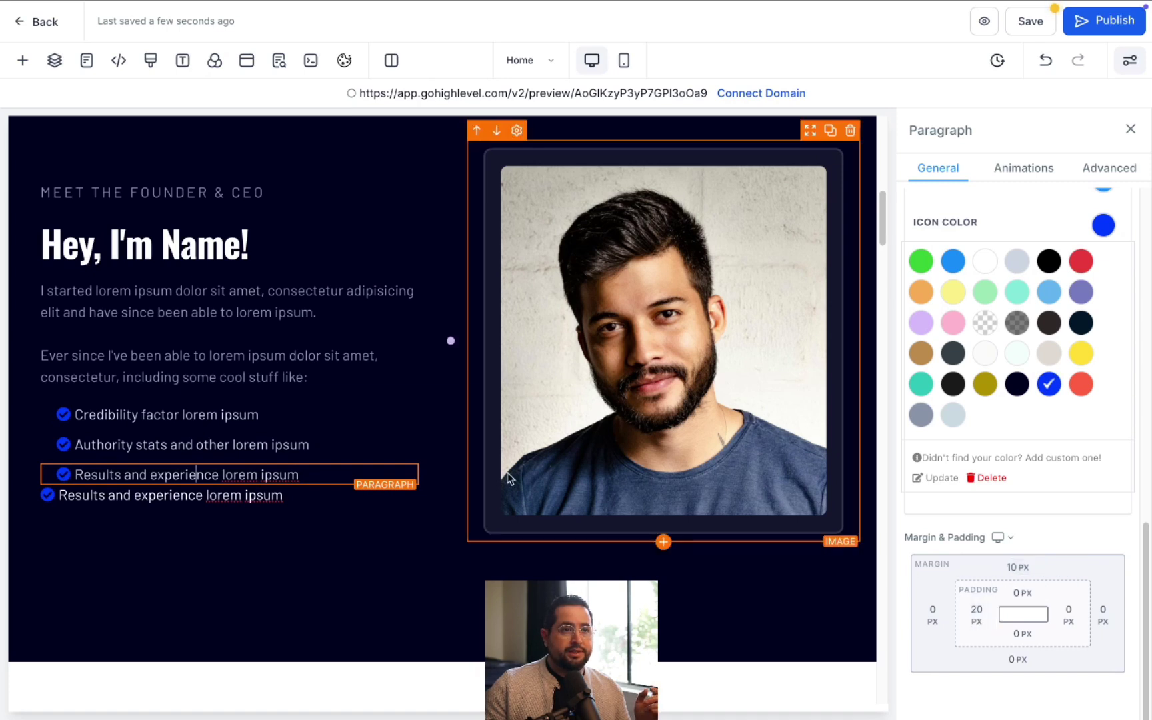
{"action": "left_click", "coordinate": [130, 495]}
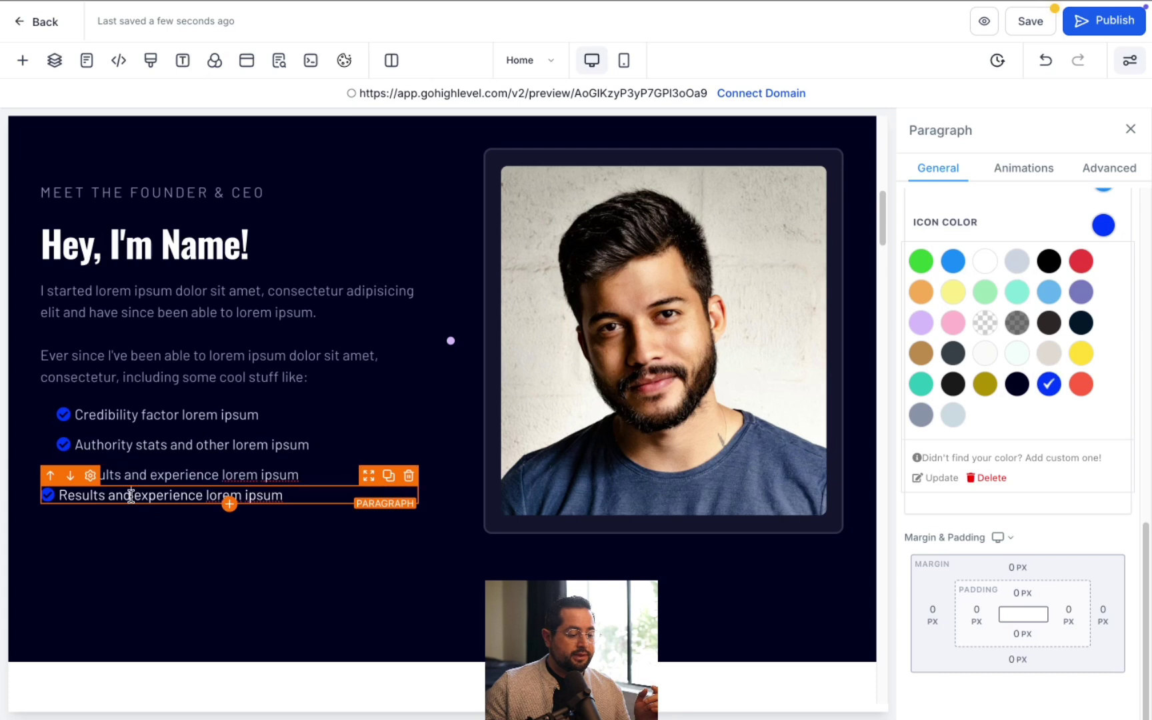
{"action": "left_click", "coordinate": [1015, 567]}
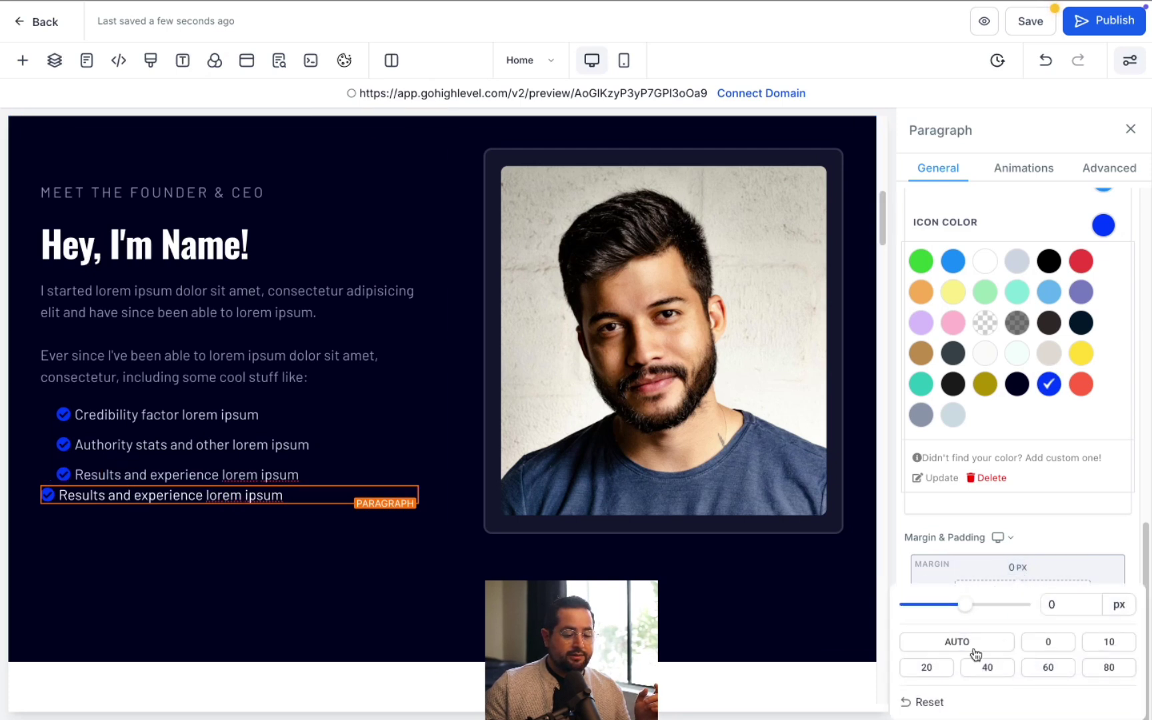
{"action": "left_click", "coordinate": [1111, 642]}
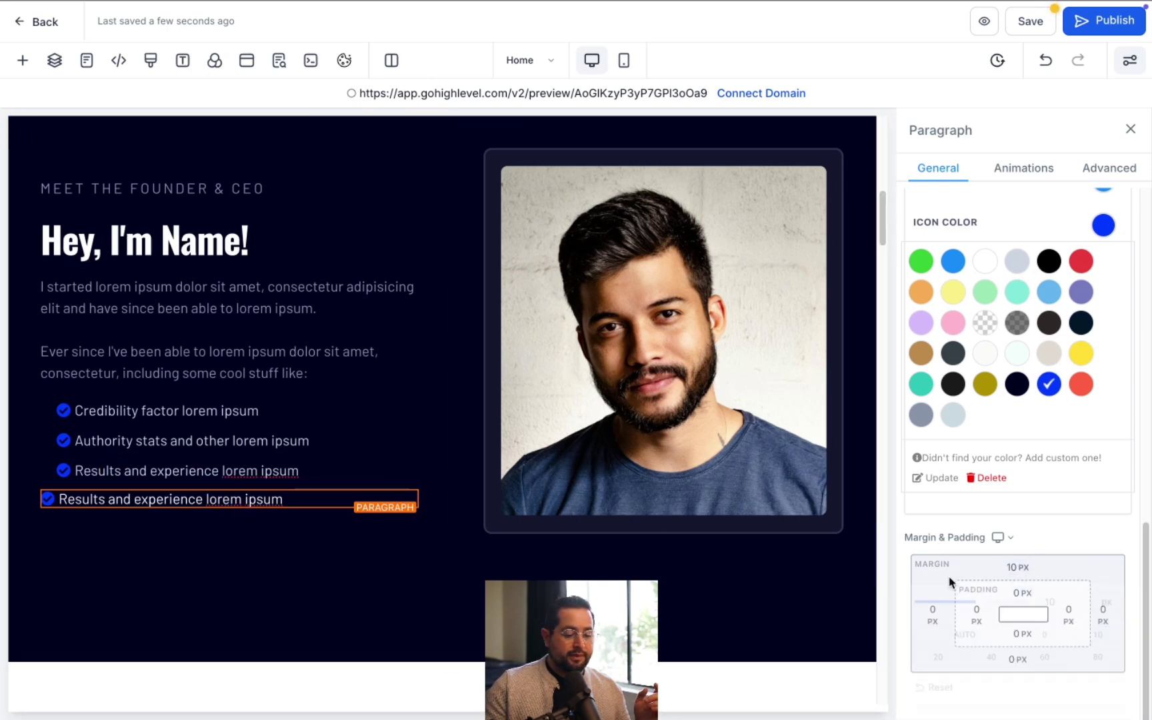
{"action": "left_click", "coordinate": [976, 613]}
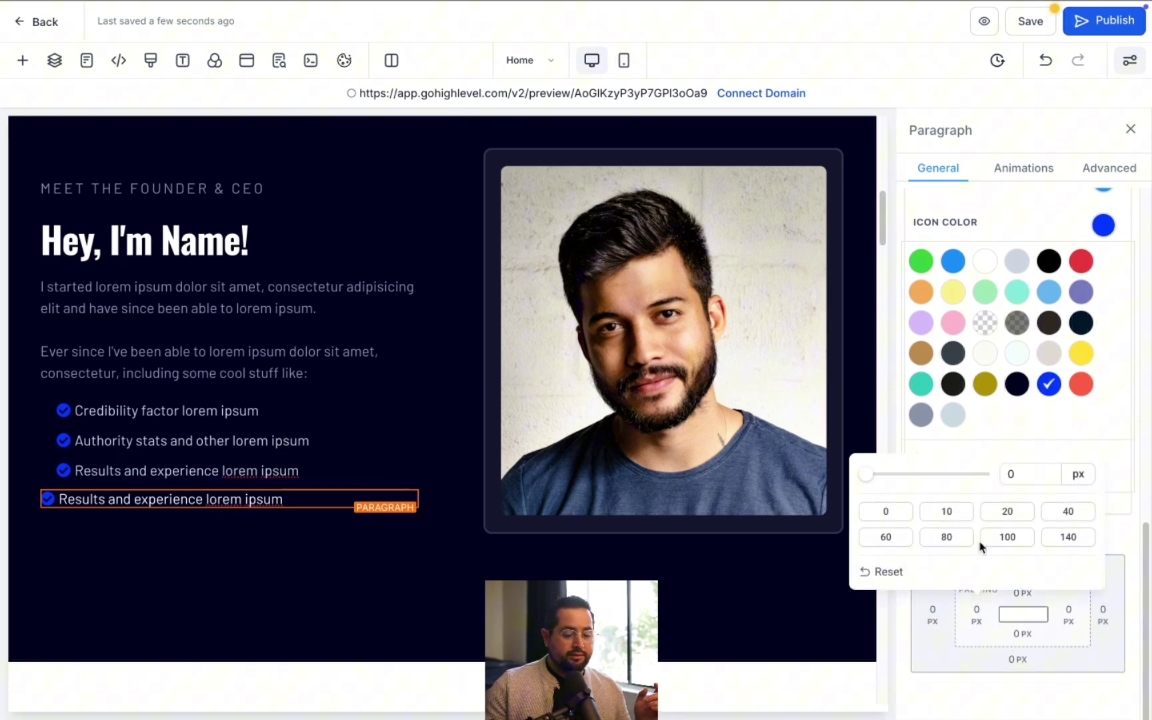
{"action": "left_click", "coordinate": [1001, 510]}
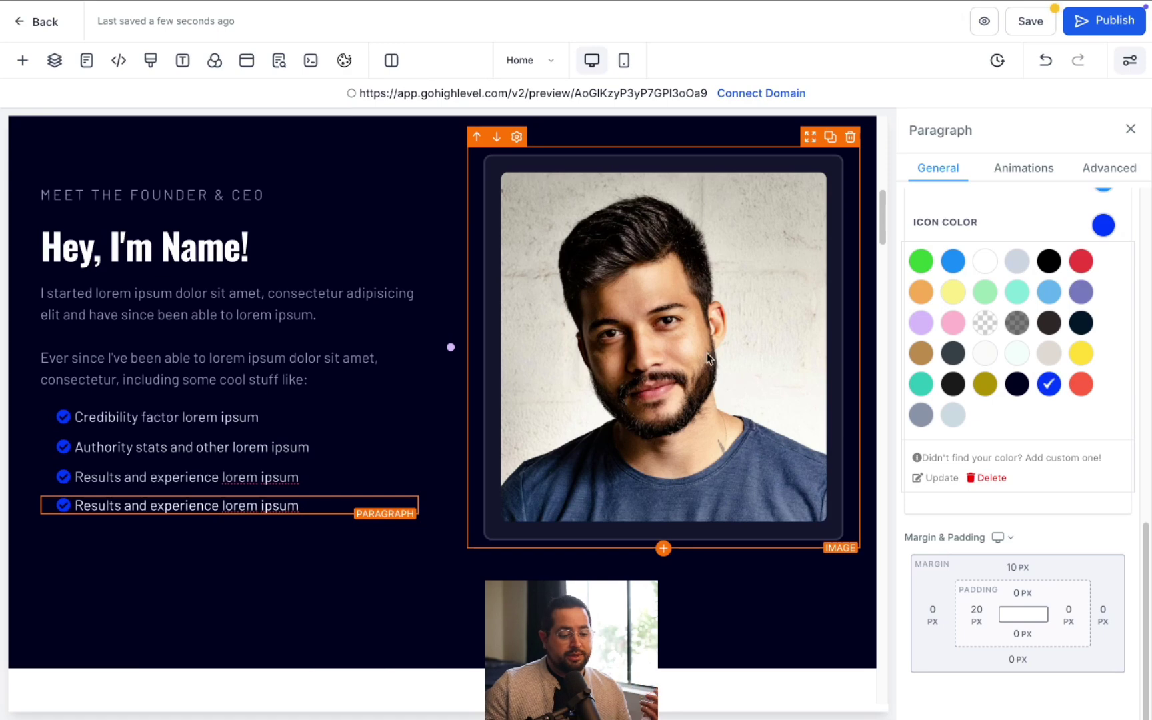
Step: Delete the founder portrait and place a new Image element in the emptied second column
{"action": "left_click", "coordinate": [587, 324]}
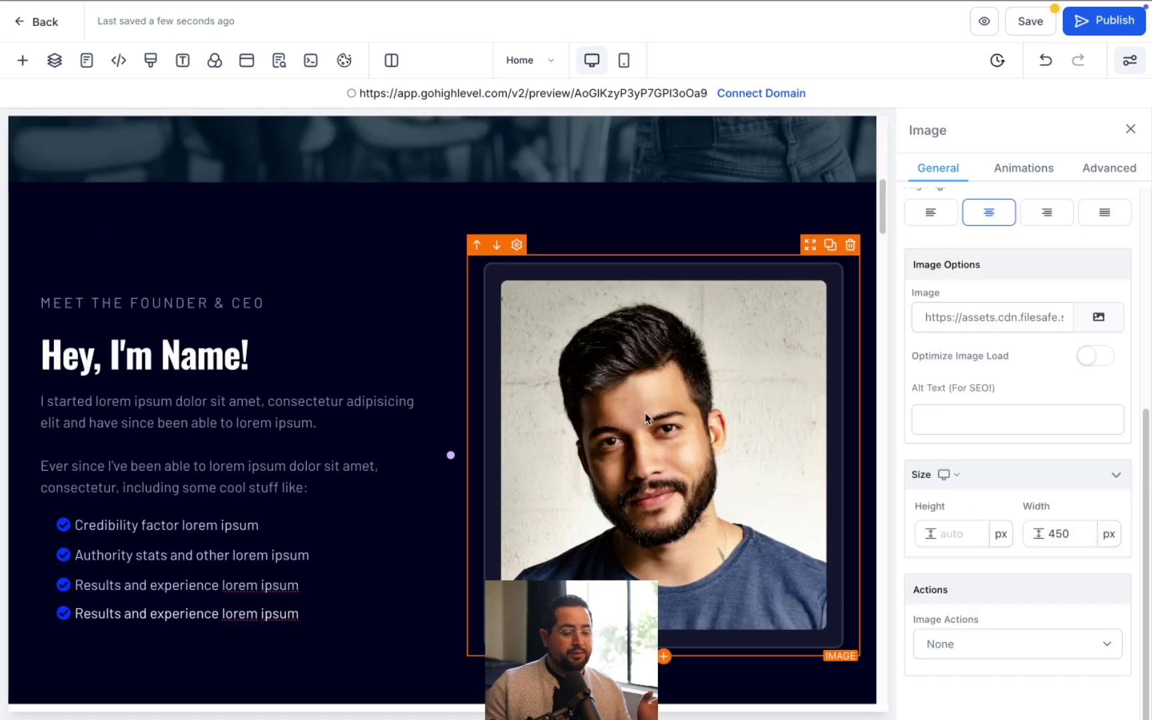
{"action": "left_click", "coordinate": [850, 246]}
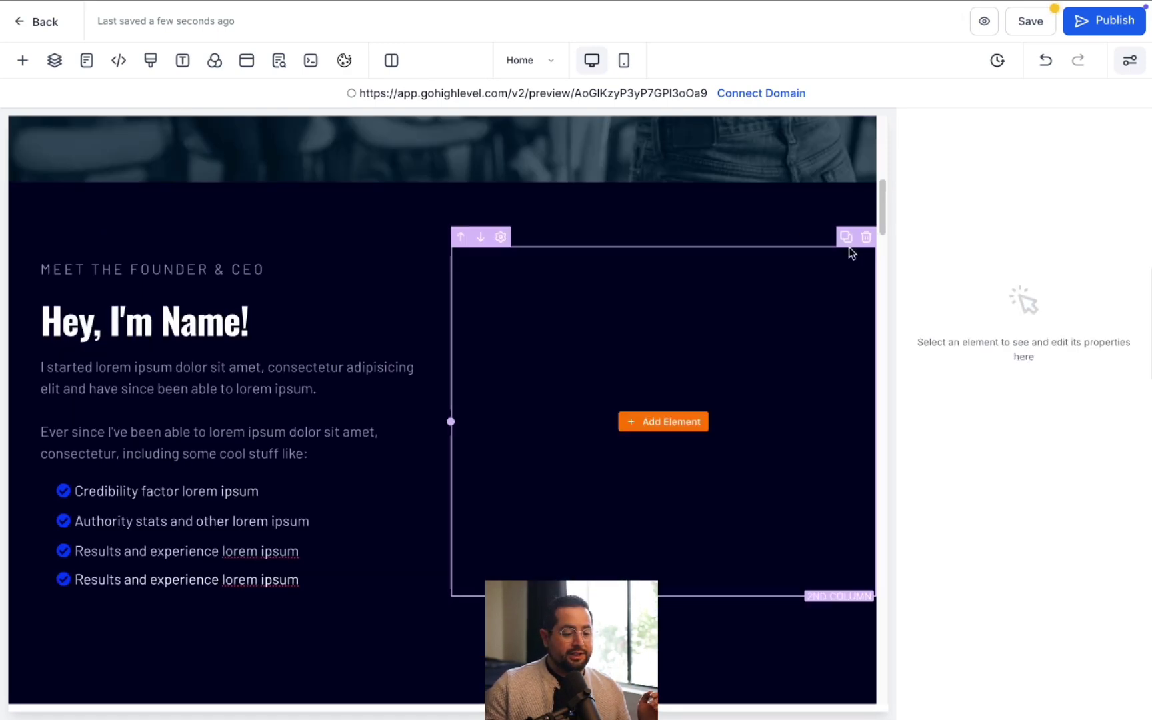
{"action": "left_click", "coordinate": [21, 62]}
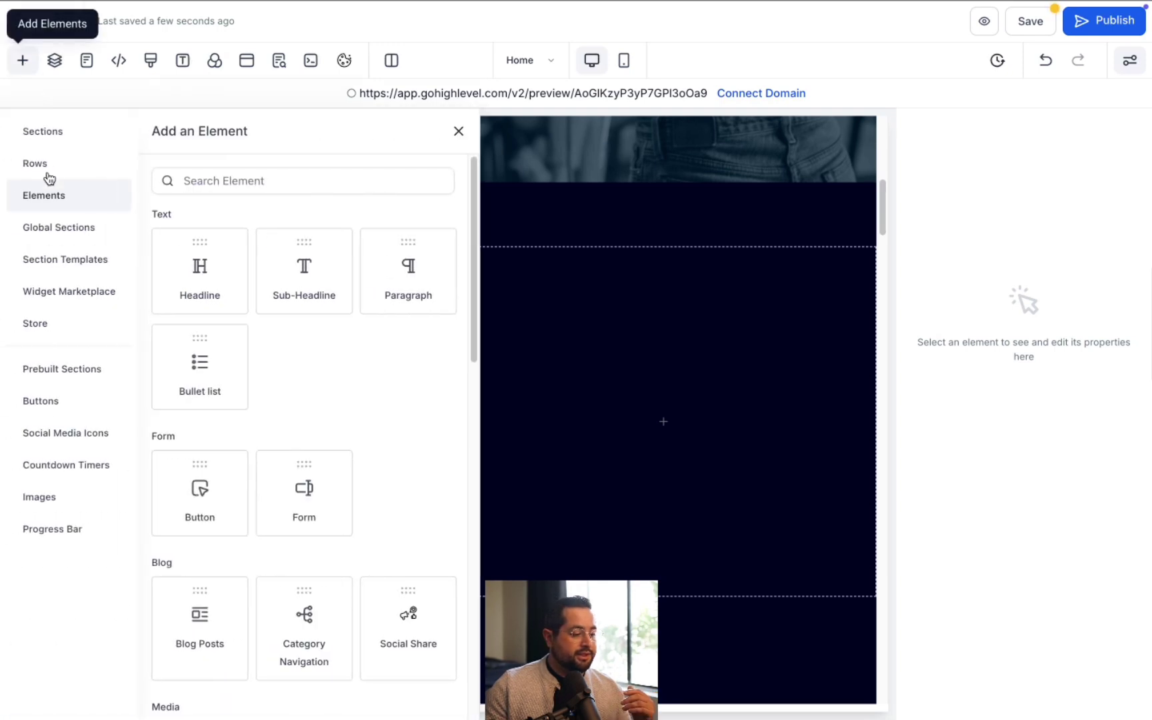
{"action": "left_click", "coordinate": [255, 175]}
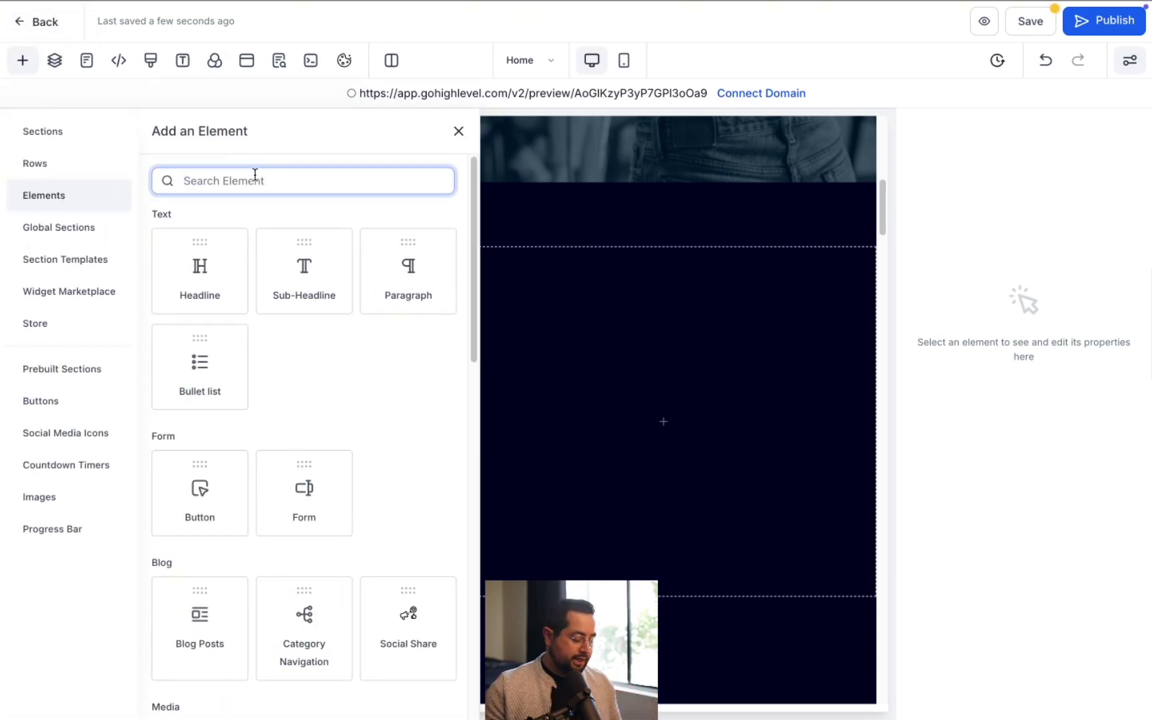
{"action": "type", "text": "image"}
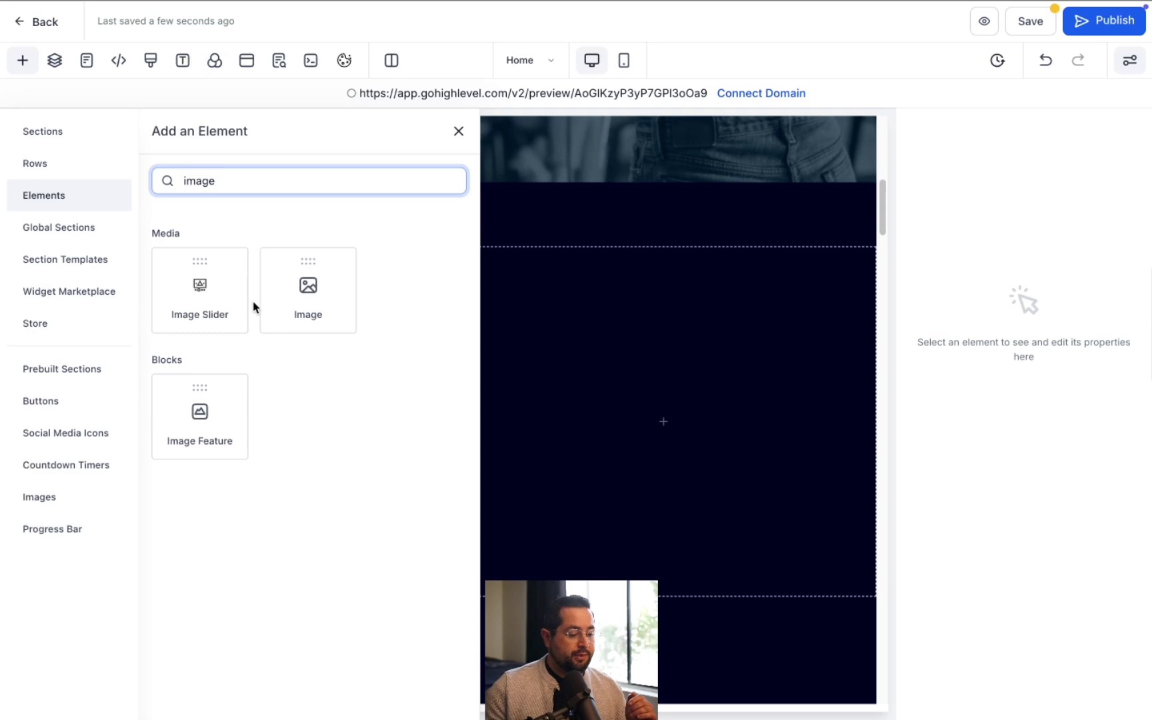
{"action": "left_click_drag", "start_coordinate": [282, 287], "coordinate": [737, 405]}
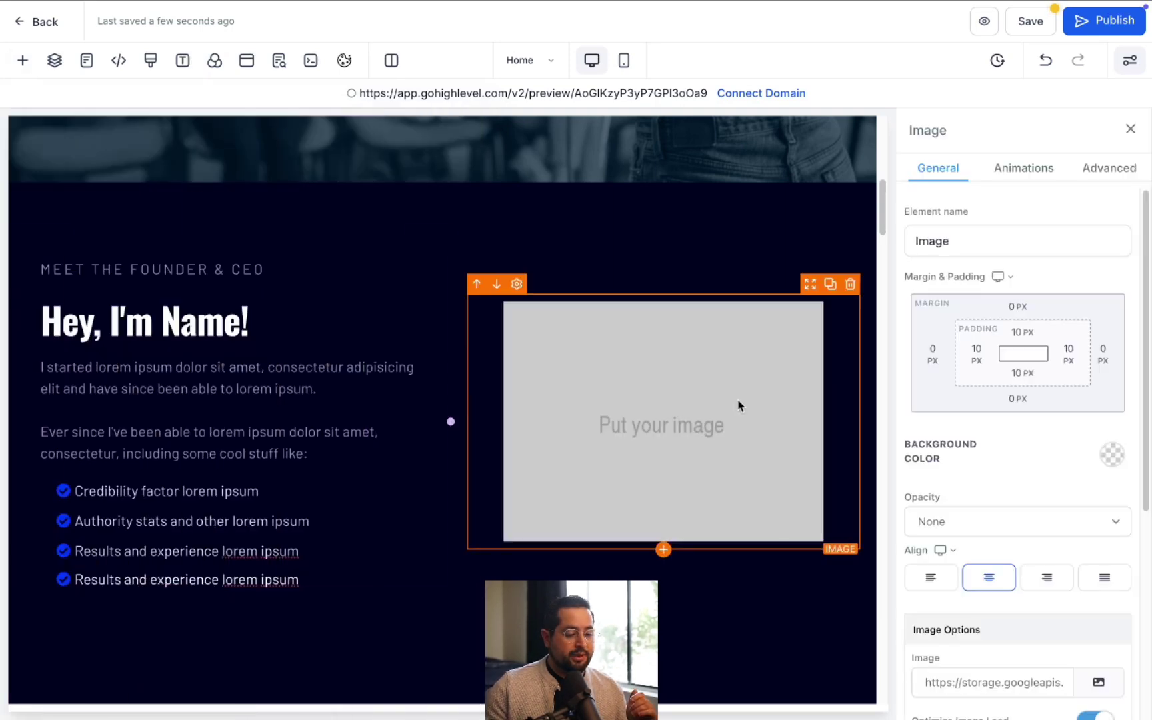
Step: Open the media storage from the new image's options and upload Headshot.png from the Downloads folder
{"action": "scroll", "coordinate": [1034, 372], "scroll_direction": "down", "scroll_amount": 5}
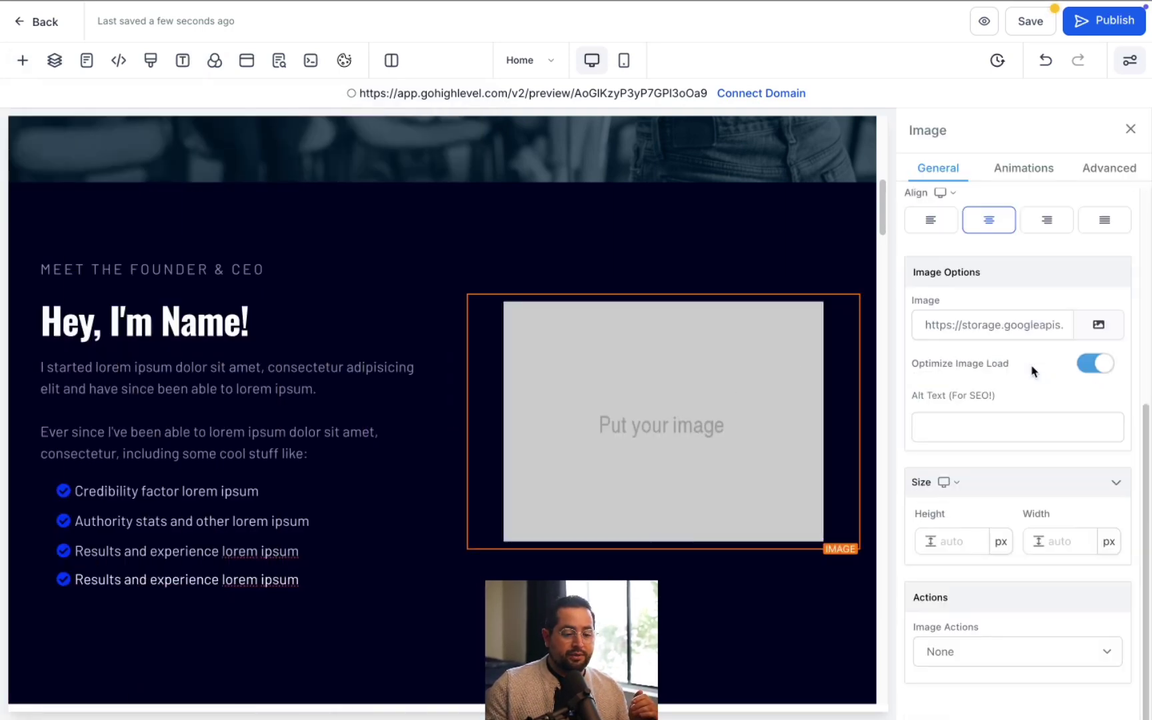
{"action": "left_click", "coordinate": [1098, 326]}
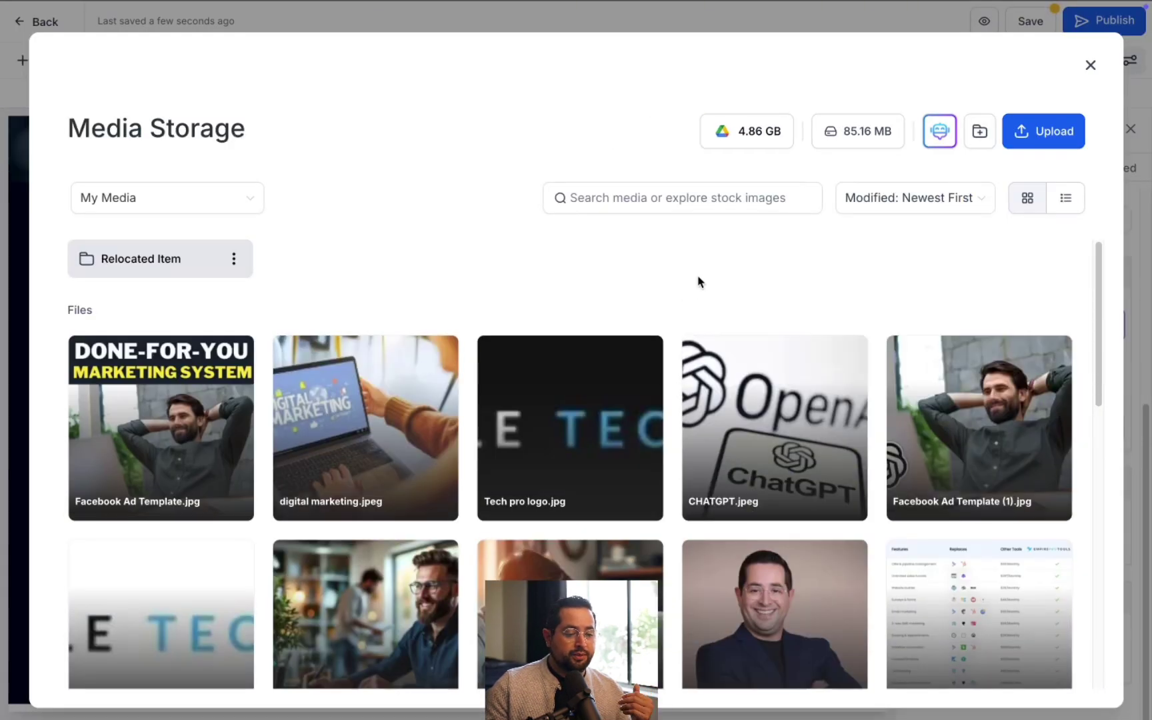
{"action": "left_click", "coordinate": [1048, 143]}
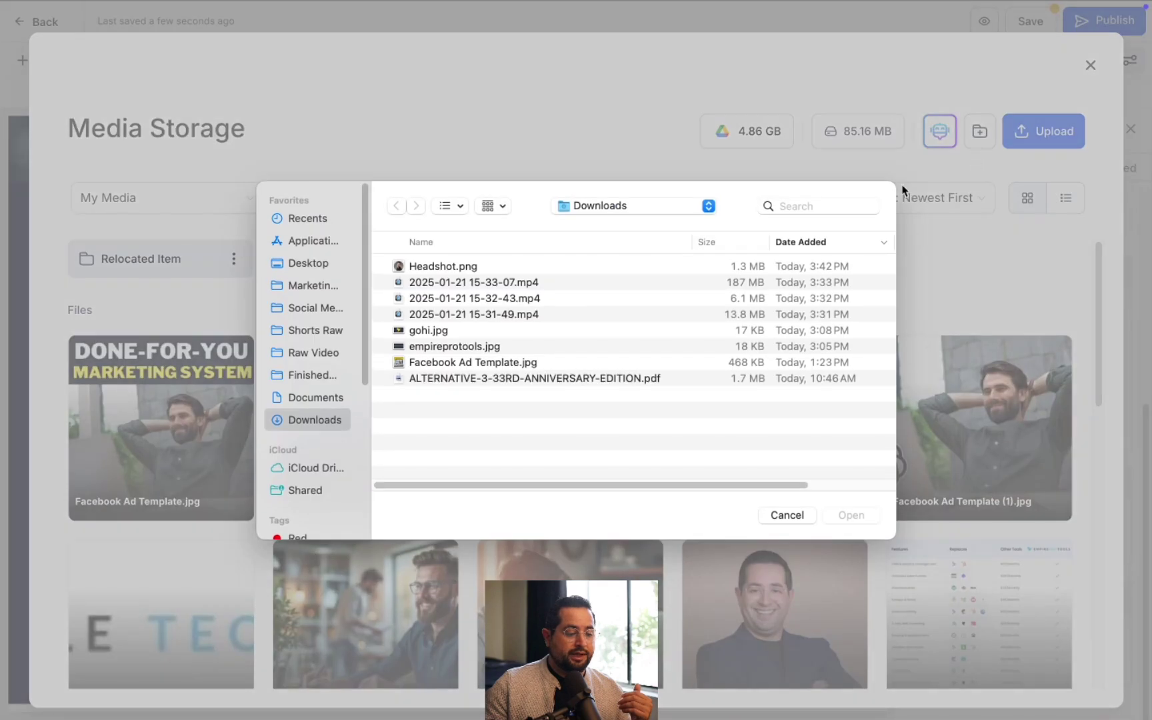
{"action": "double_click", "coordinate": [458, 267]}
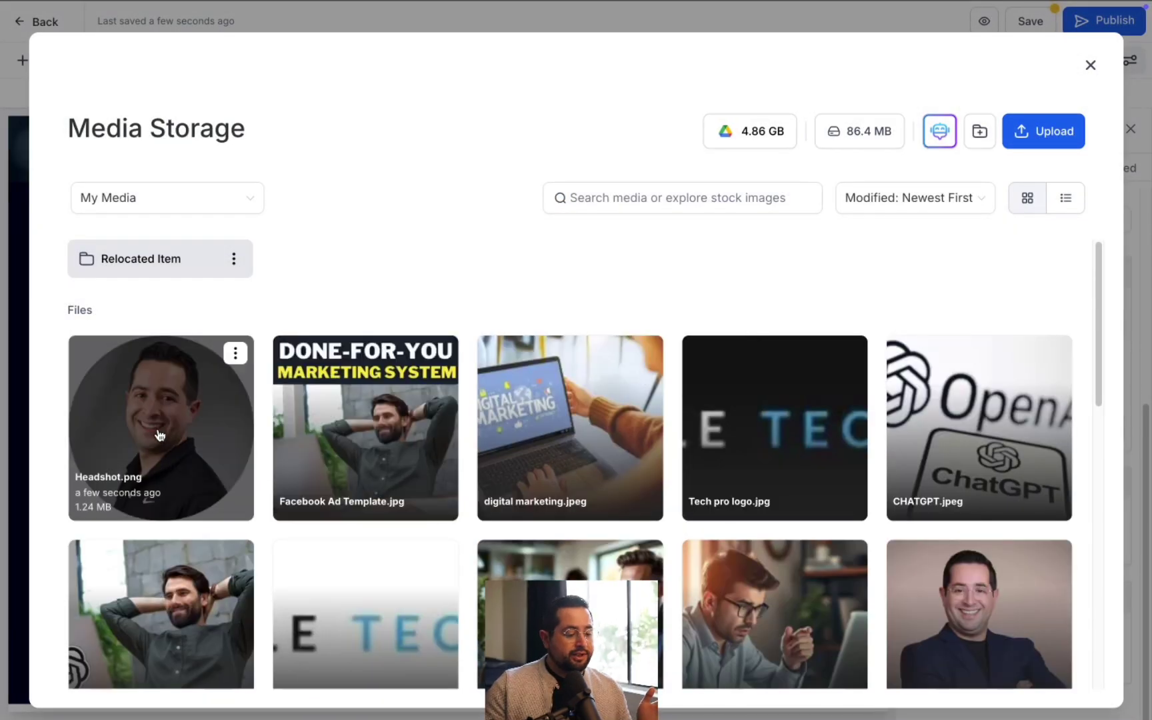
Step: Copy the link of the uploaded Headshot.png and close the media storage
{"action": "left_click", "coordinate": [160, 435]}
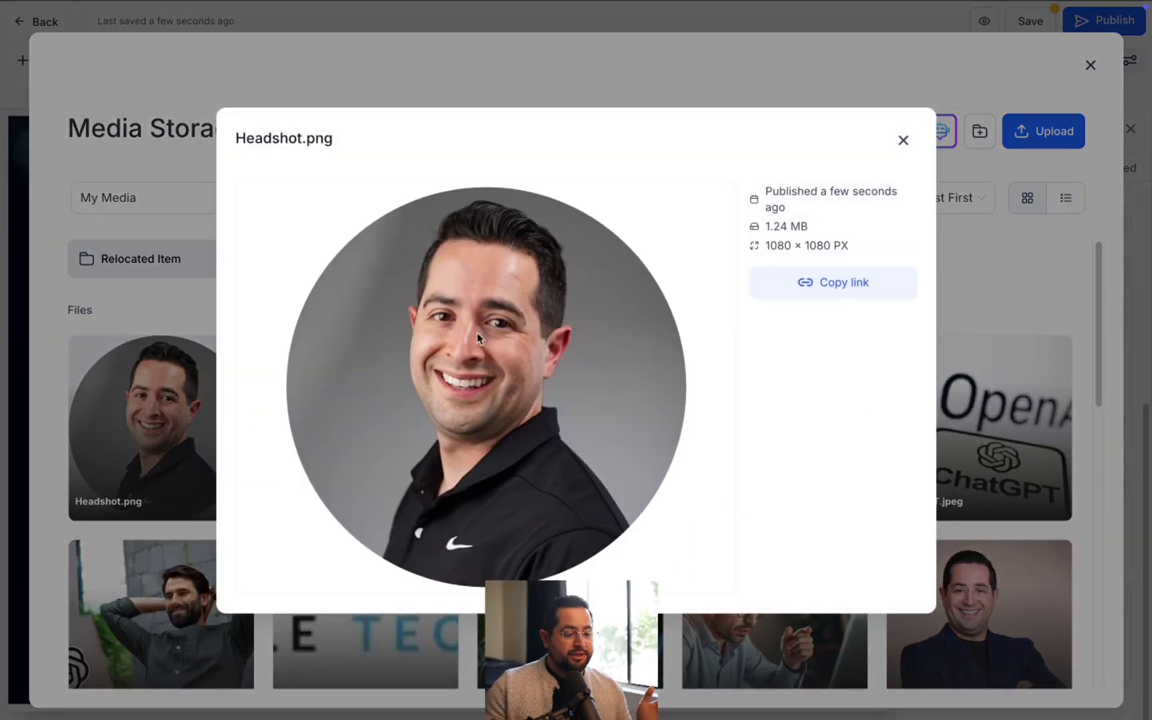
{"action": "left_click", "coordinate": [828, 283]}
{"action": "left_click", "coordinate": [903, 142]}
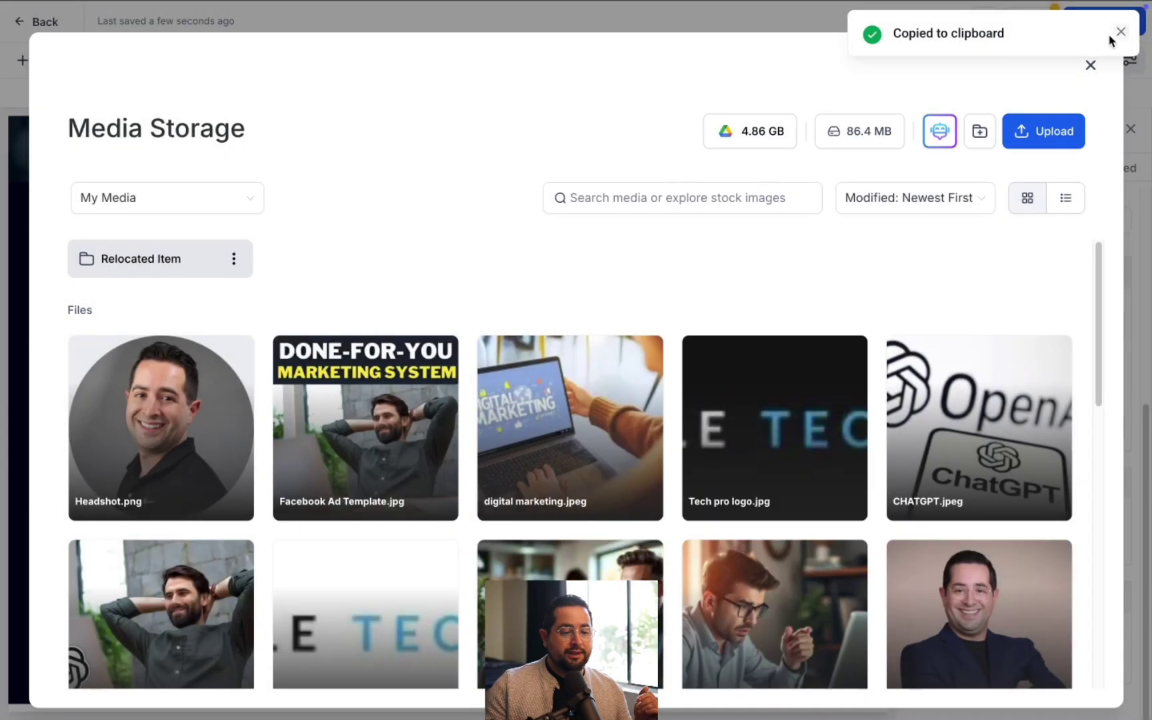
{"action": "left_click", "coordinate": [1122, 37]}
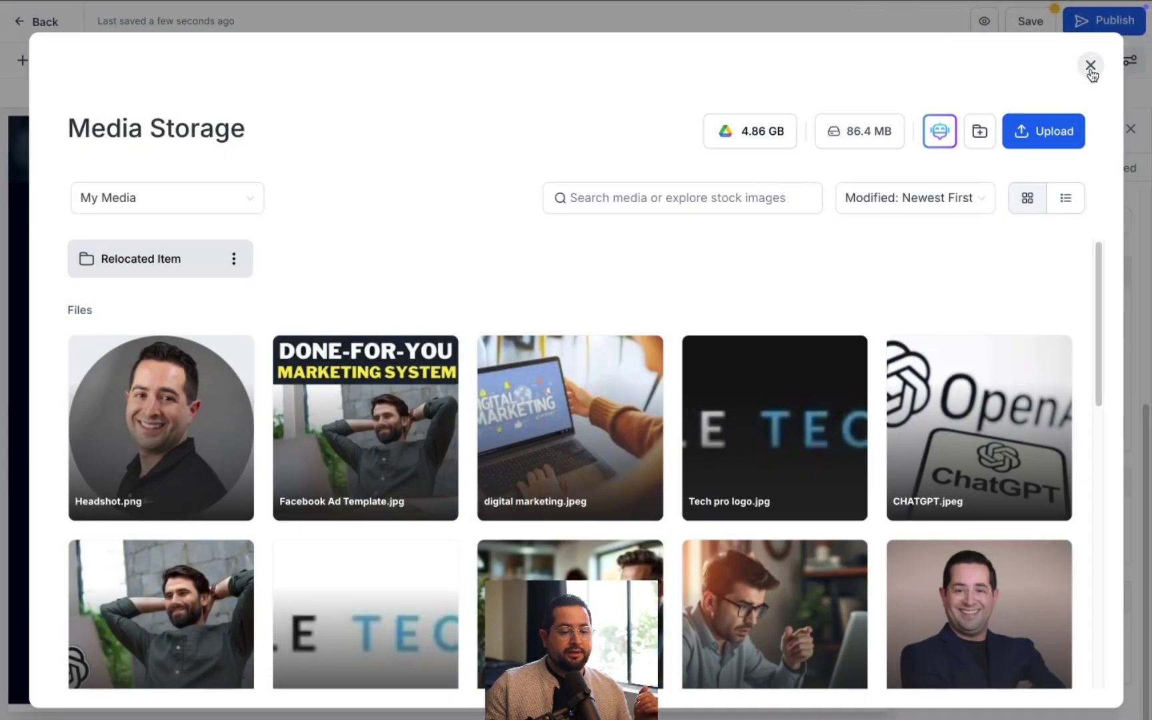
{"action": "left_click", "coordinate": [1090, 65]}
Step: Replace the new image's source URL with the copied headshot link
{"action": "left_click", "coordinate": [964, 327]}
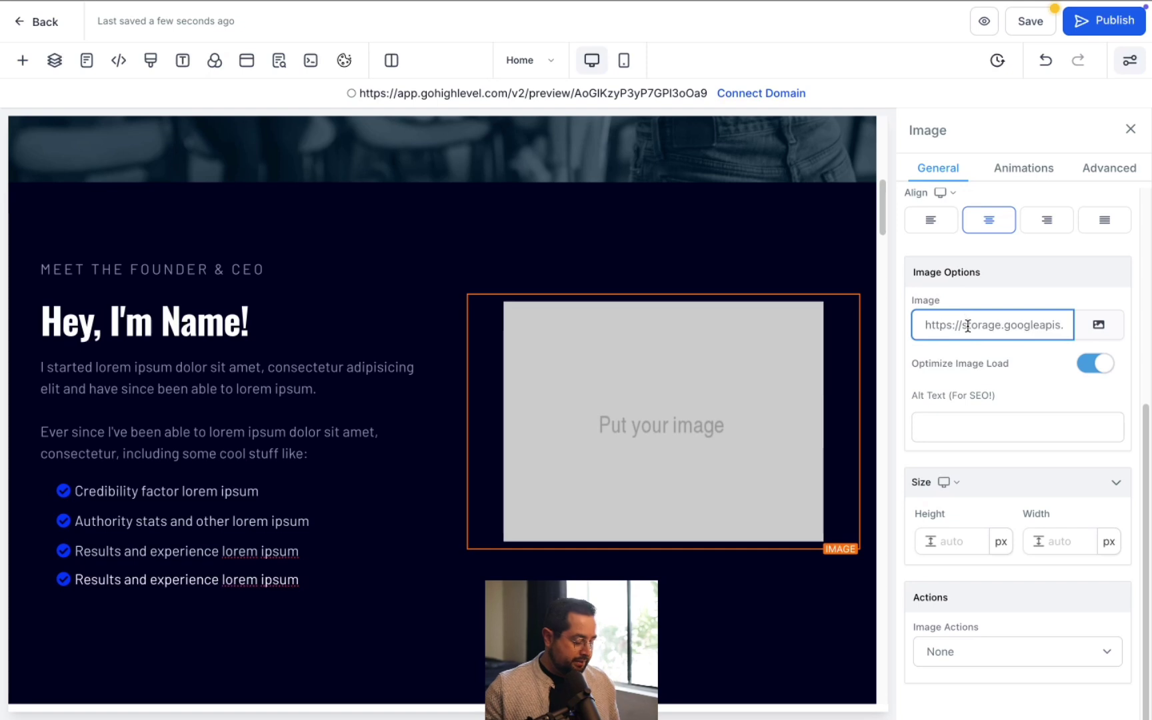
{"action": "key", "text": "ctrl+a"}
{"action": "key", "text": "ctrl+v"}
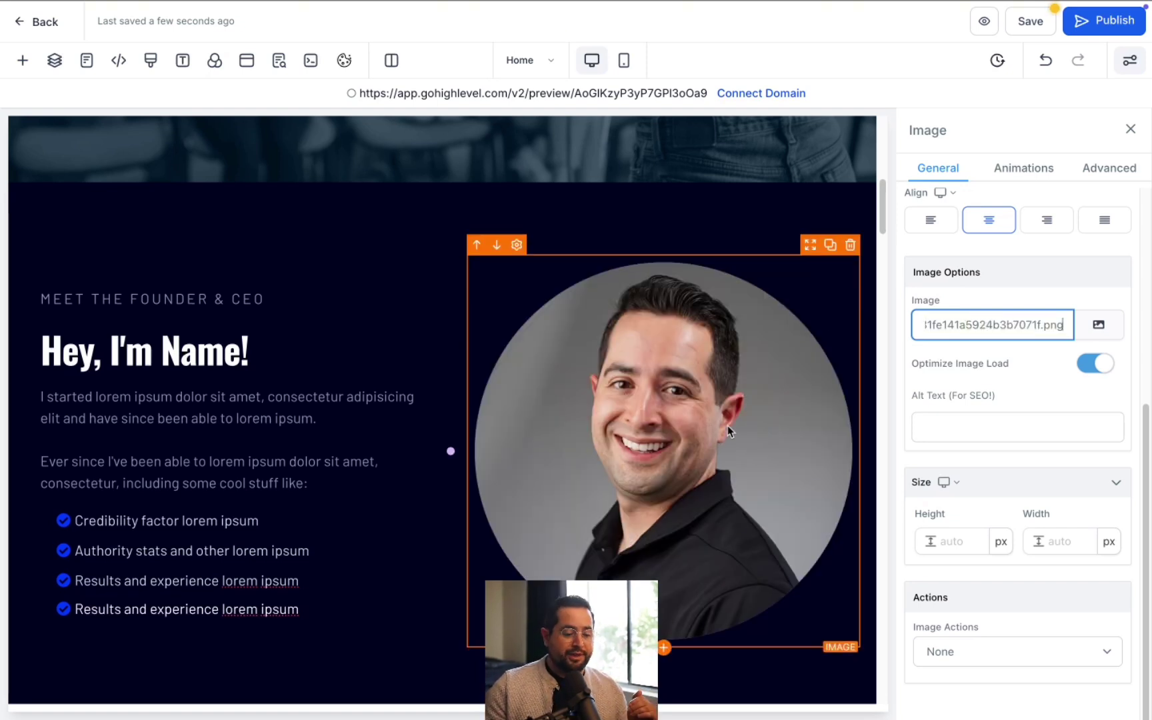
{"action": "left_click", "coordinate": [615, 438]}
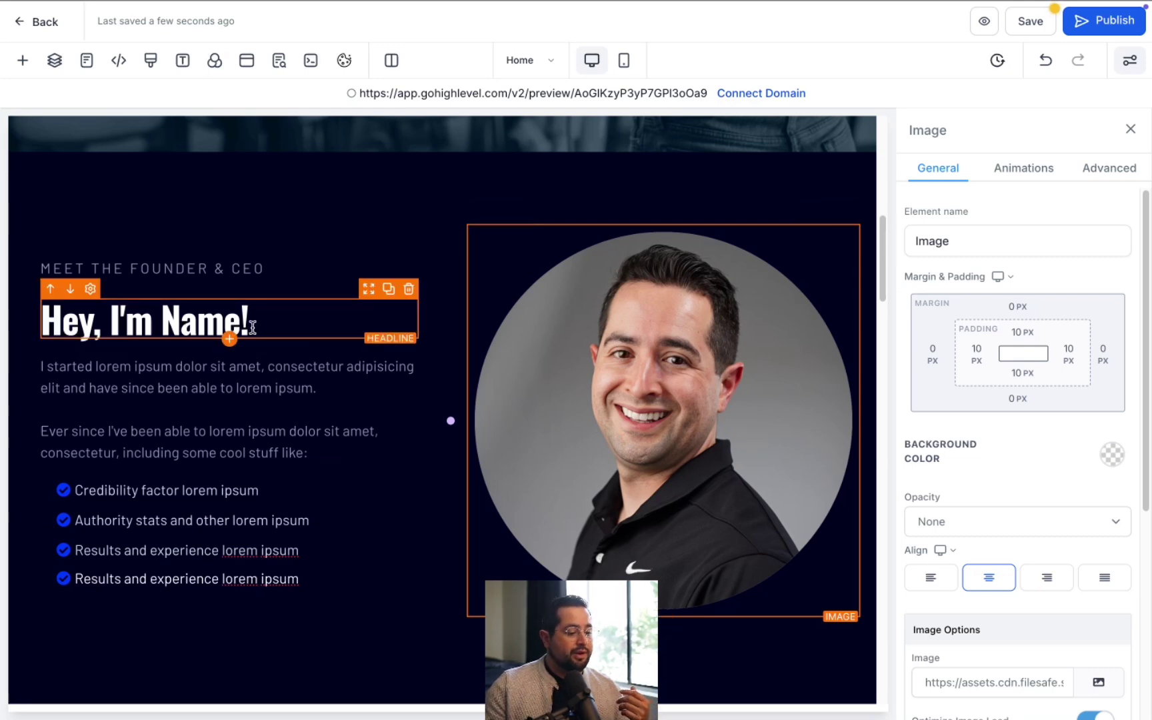
Step: Add the dark prebuilt Call To Action section "Get Started for Free Today!" directly below the two-column "Schedule A Consultation" section
{"action": "scroll", "coordinate": [447, 380], "scroll_direction": "down", "scroll_amount": 2}
{"action": "scroll", "coordinate": [445, 378], "scroll_direction": "down", "scroll_amount": 20}
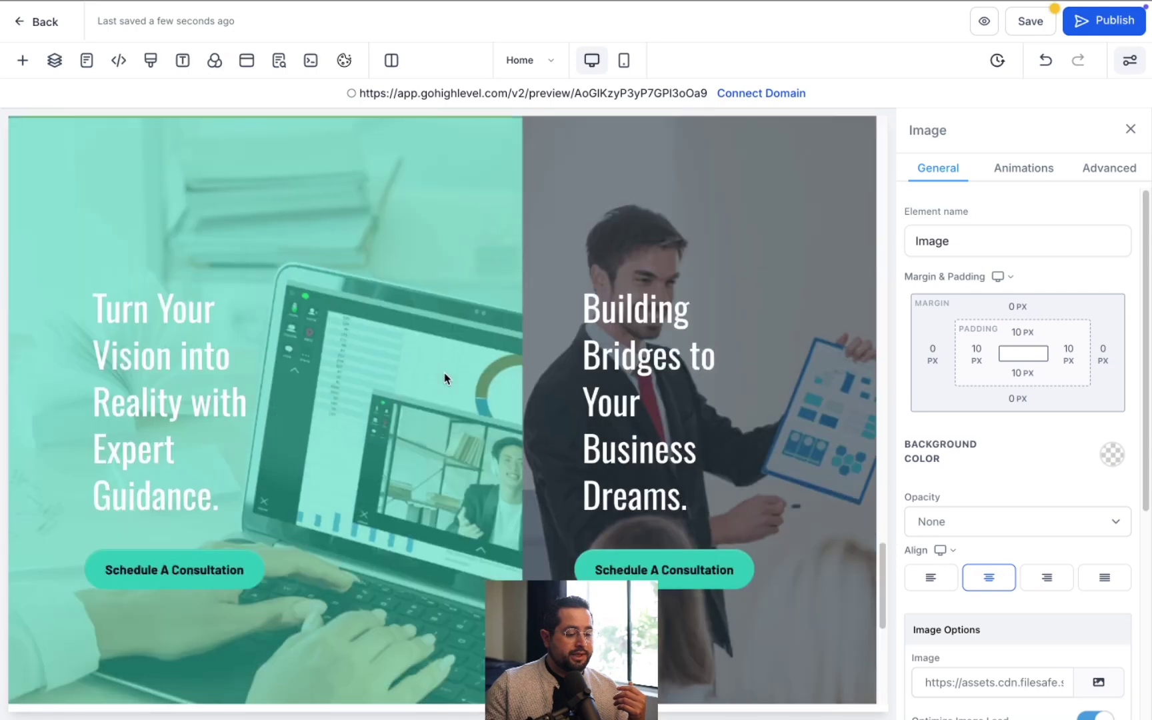
{"action": "left_click", "coordinate": [22, 60]}
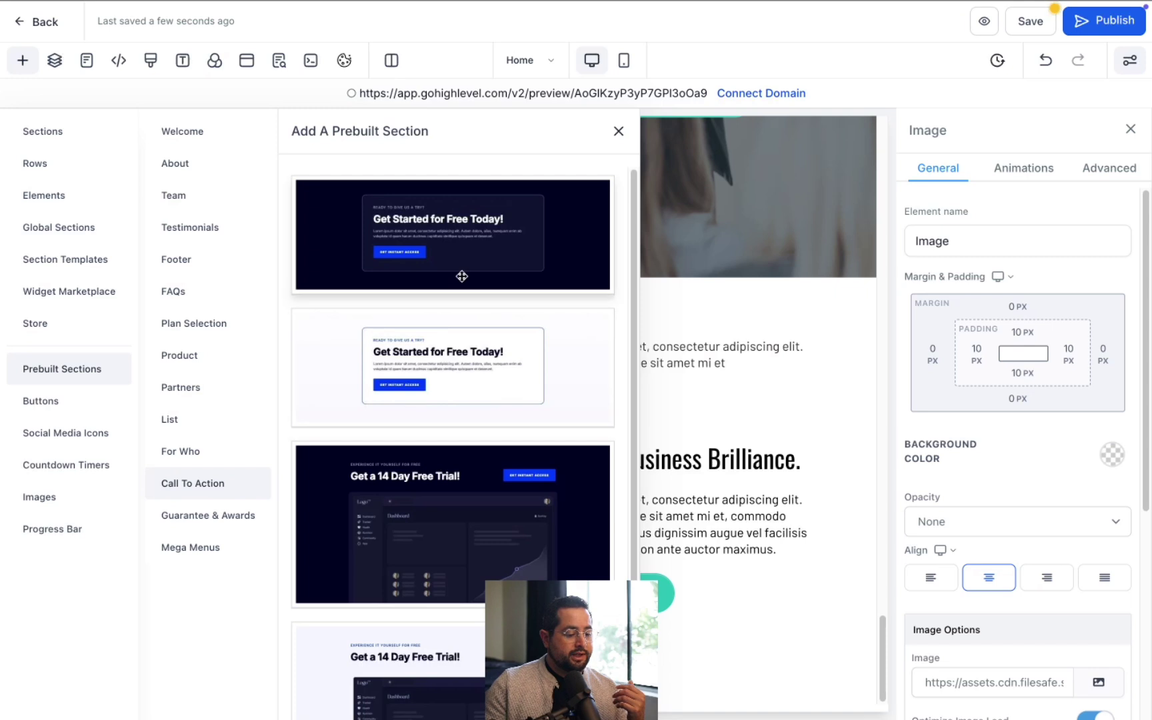
{"action": "scroll", "coordinate": [386, 373], "scroll_direction": "down", "scroll_amount": 2}
{"action": "scroll", "coordinate": [453, 299], "scroll_direction": "up", "scroll_amount": 2}
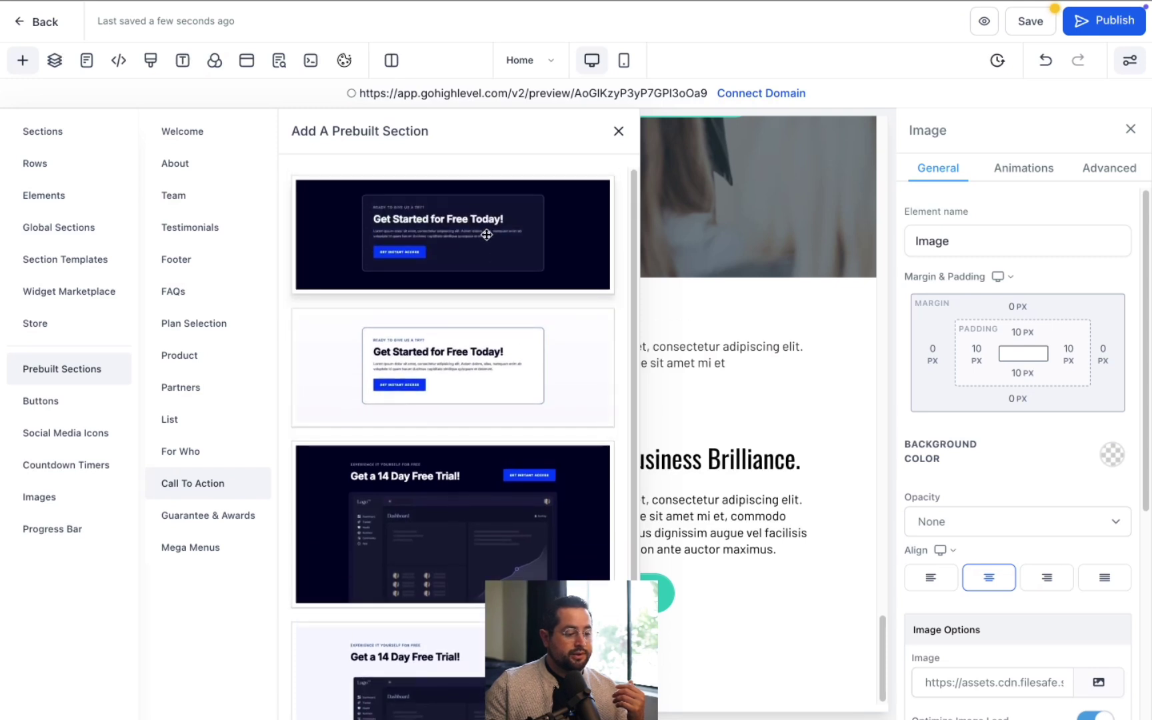
{"action": "left_click_drag", "start_coordinate": [487, 234], "coordinate": [816, 486]}
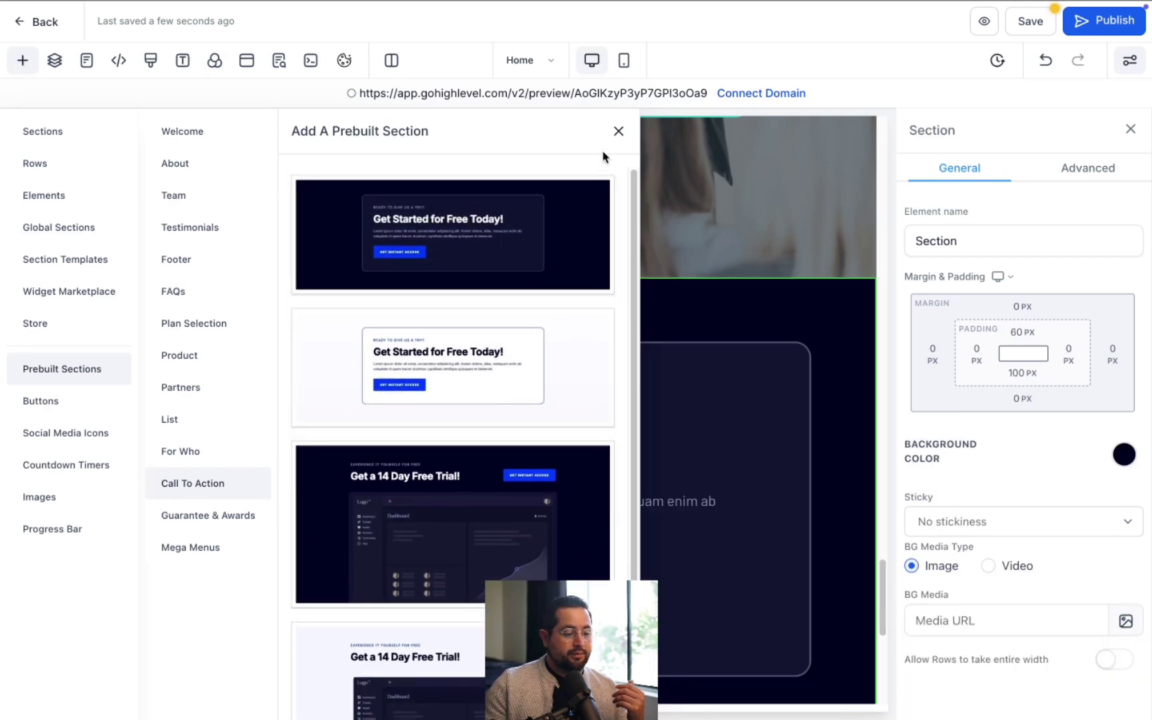
{"action": "left_click", "coordinate": [618, 130]}
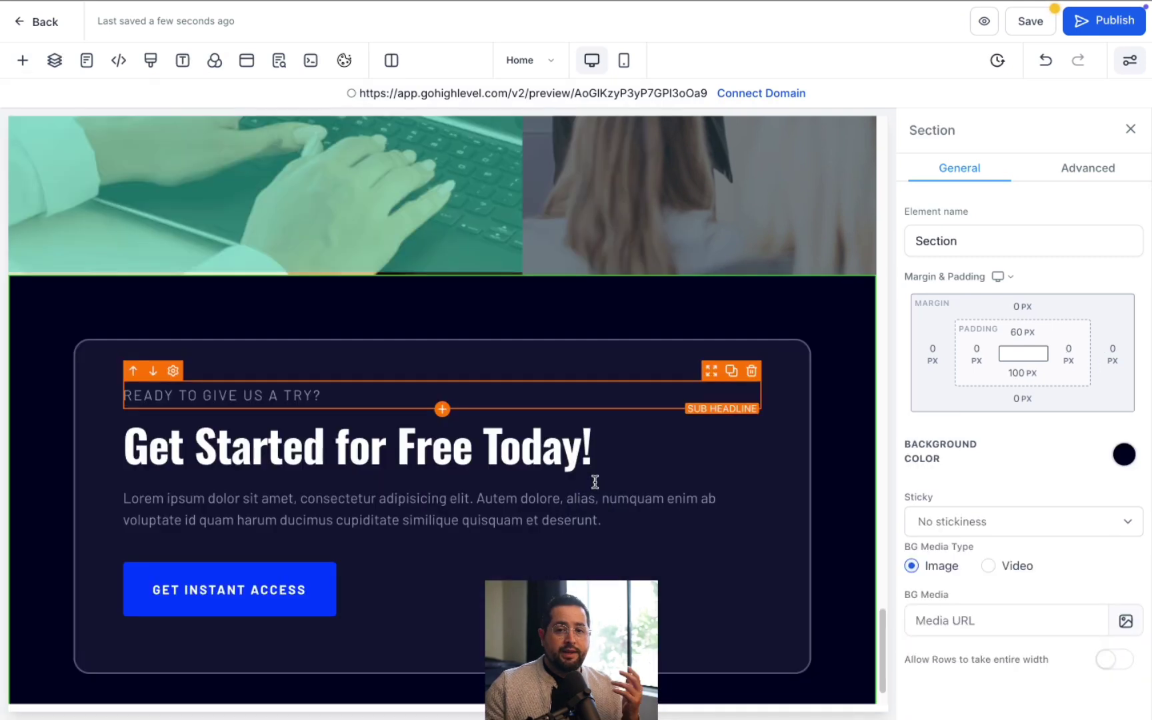
Step: Delete the sub-headline, the paragraph and the "Get Instant Access" button from the call-to-action section
{"action": "left_click", "coordinate": [751, 372]}
{"action": "left_click", "coordinate": [751, 435]}
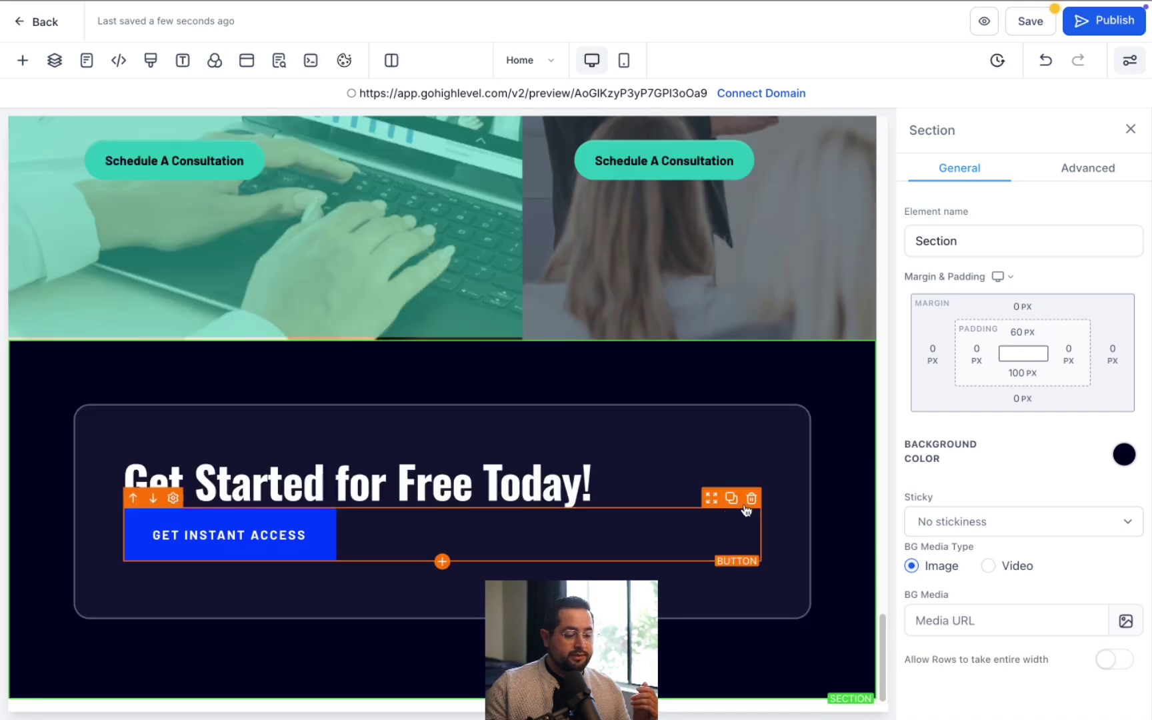
{"action": "left_click", "coordinate": [750, 502]}
Step: Replace the call-to-action headline text with "Contact Us" and select the whole headline
{"action": "left_click", "coordinate": [395, 537]}
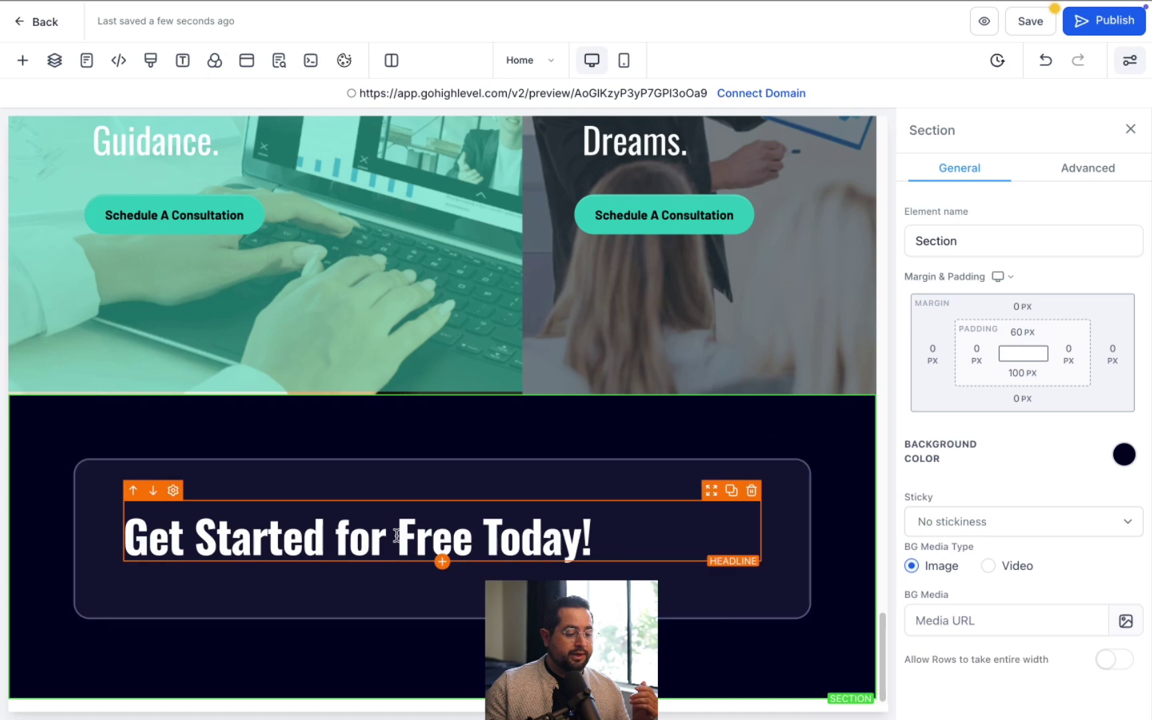
{"action": "triple_click", "coordinate": [396, 537]}
{"action": "type", "text": "Contact ius"}
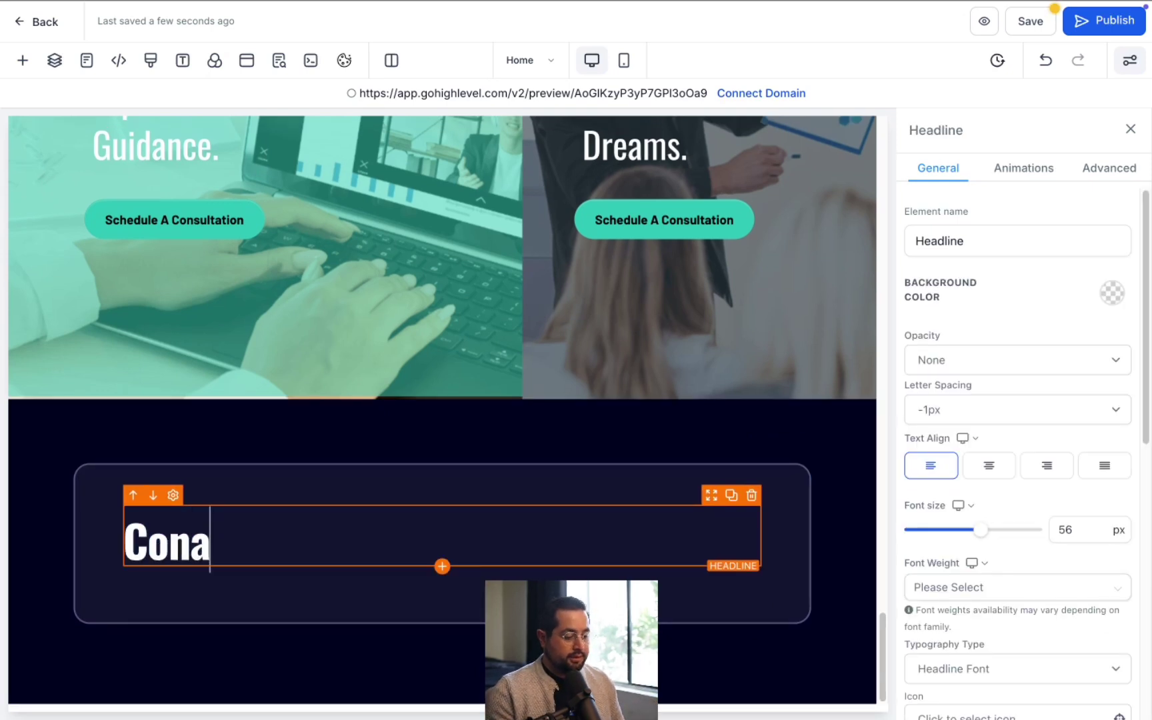
{"action": "key", "text": "BackSpace"}
{"action": "key", "text": "BackSpace"}
{"action": "key", "text": "BackSpace"}
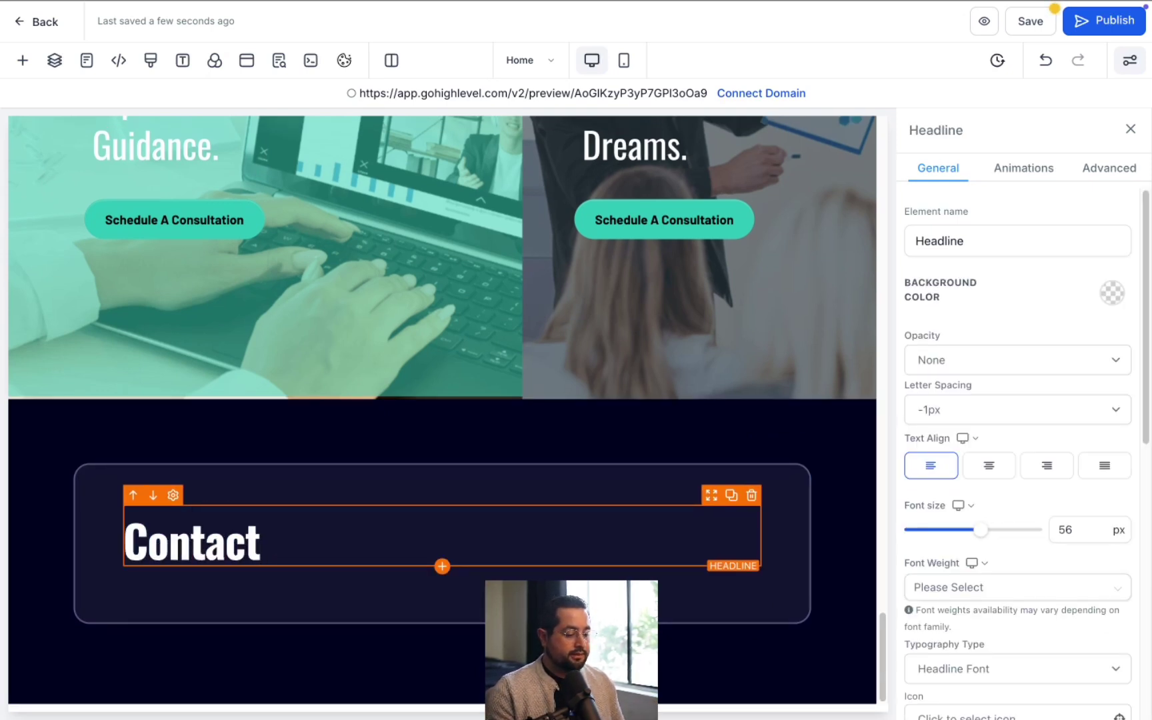
{"action": "type", "text": "Us"}
{"action": "key", "text": "ctrl+a"}
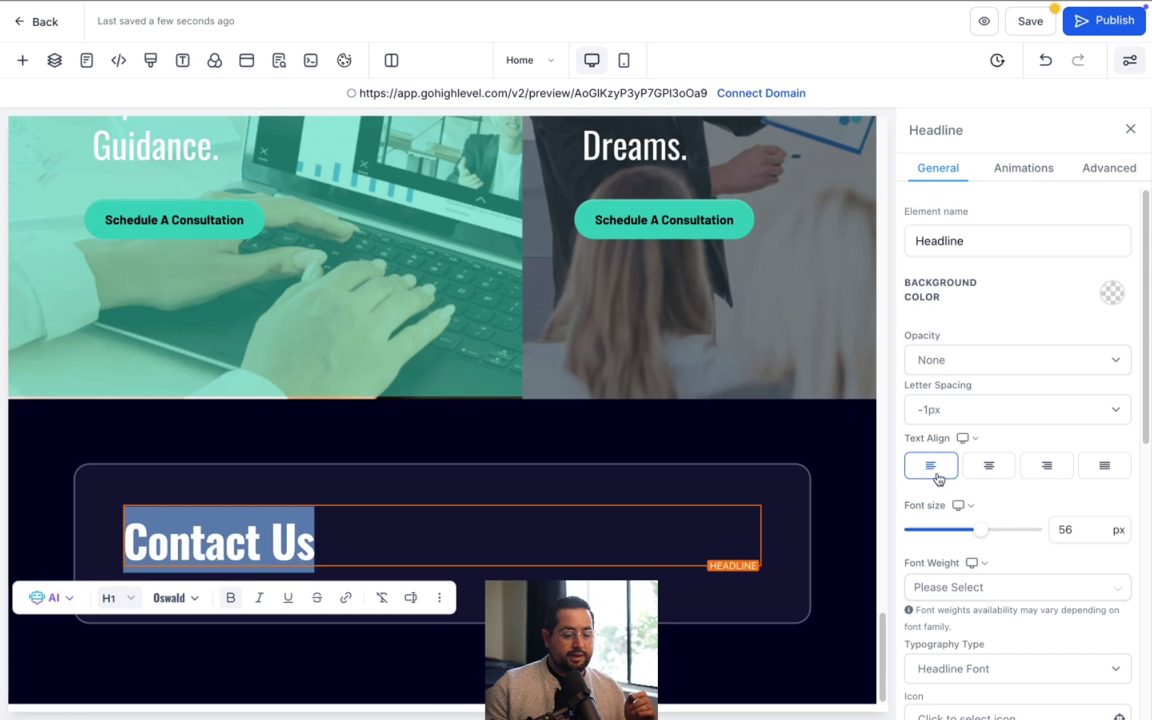
Step: Center the "Contact Us" headline and rename the section containing it "Form"
{"action": "left_click", "coordinate": [974, 470]}
{"action": "left_click", "coordinate": [648, 509]}
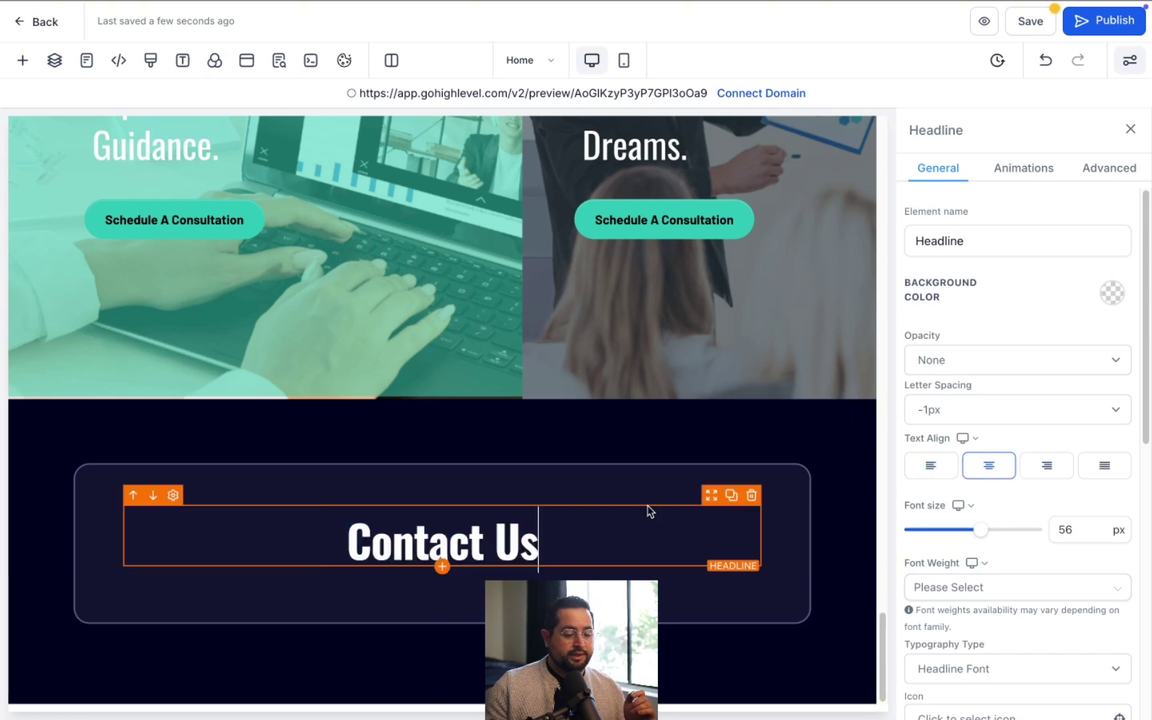
{"action": "left_click", "coordinate": [569, 444]}
{"action": "left_click", "coordinate": [968, 236]}
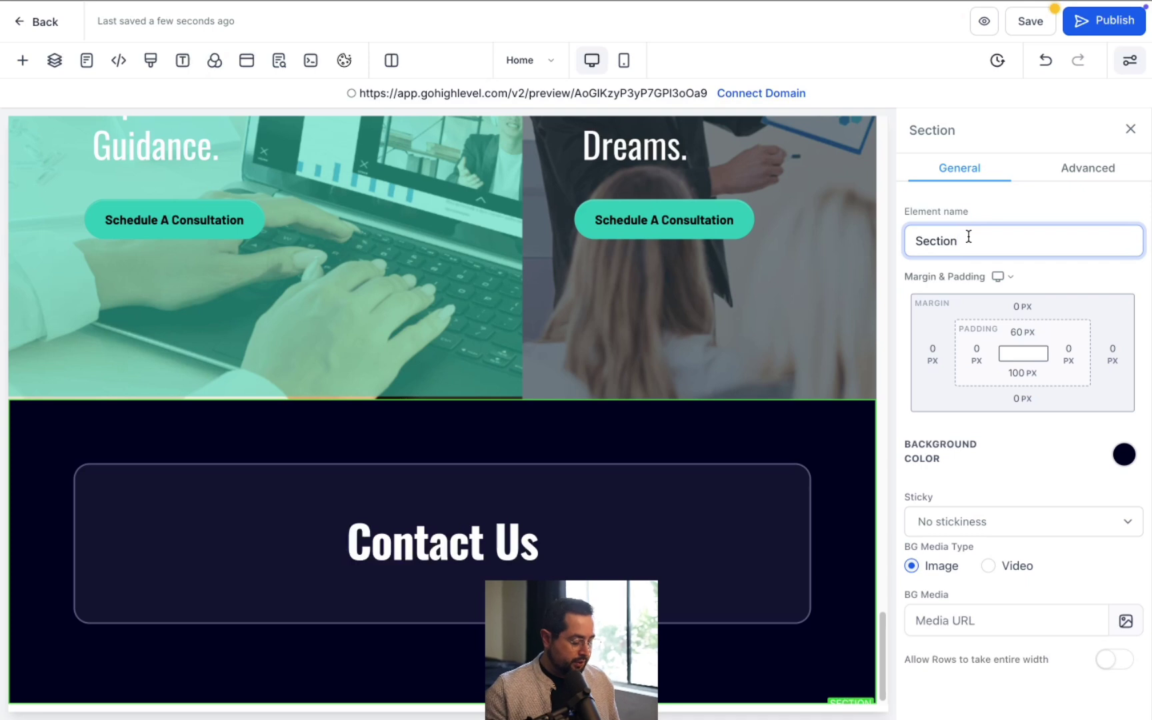
{"action": "double_click", "coordinate": [968, 237]}
{"action": "type", "text": "Form"}
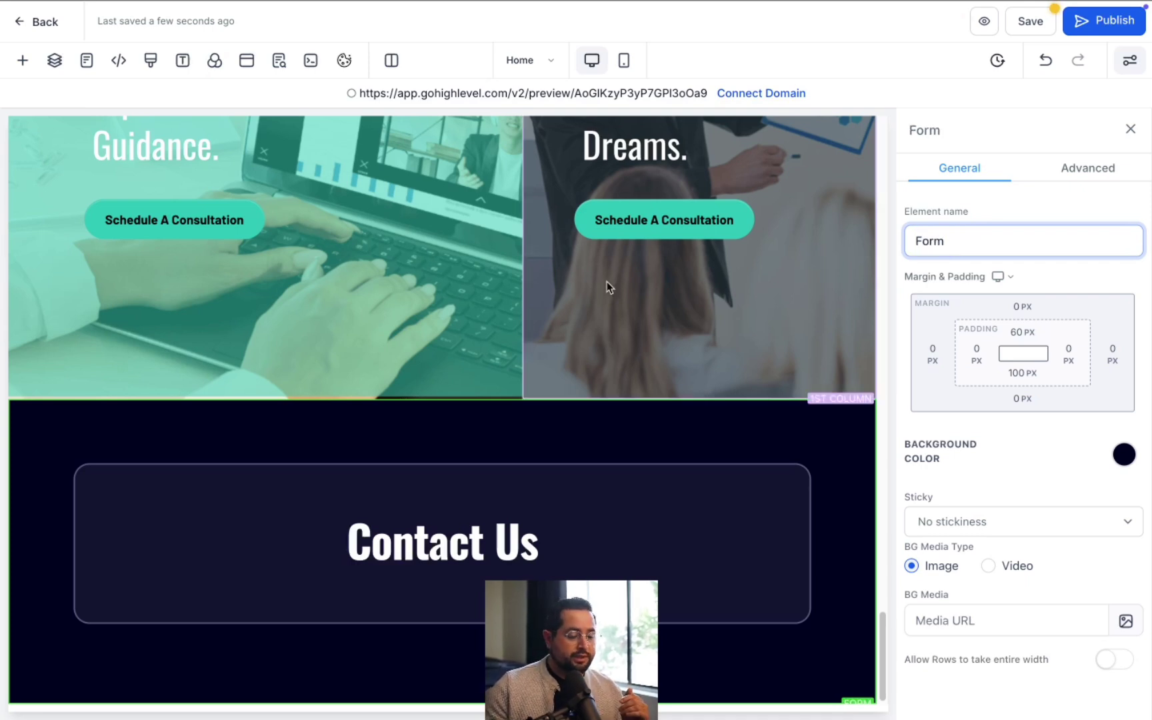
{"action": "left_click", "coordinate": [512, 423]}
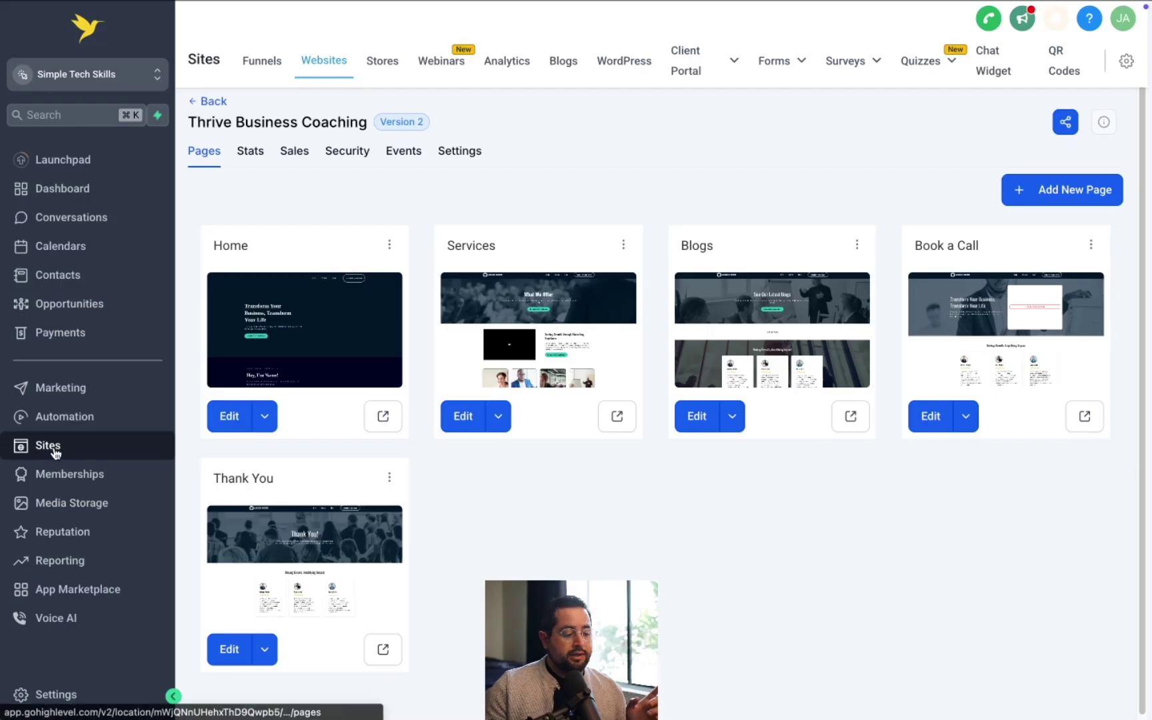
Step: Open the Forms builder from the website's page overview and start adding a new form
{"action": "mouse_move", "coordinate": [773, 60]}
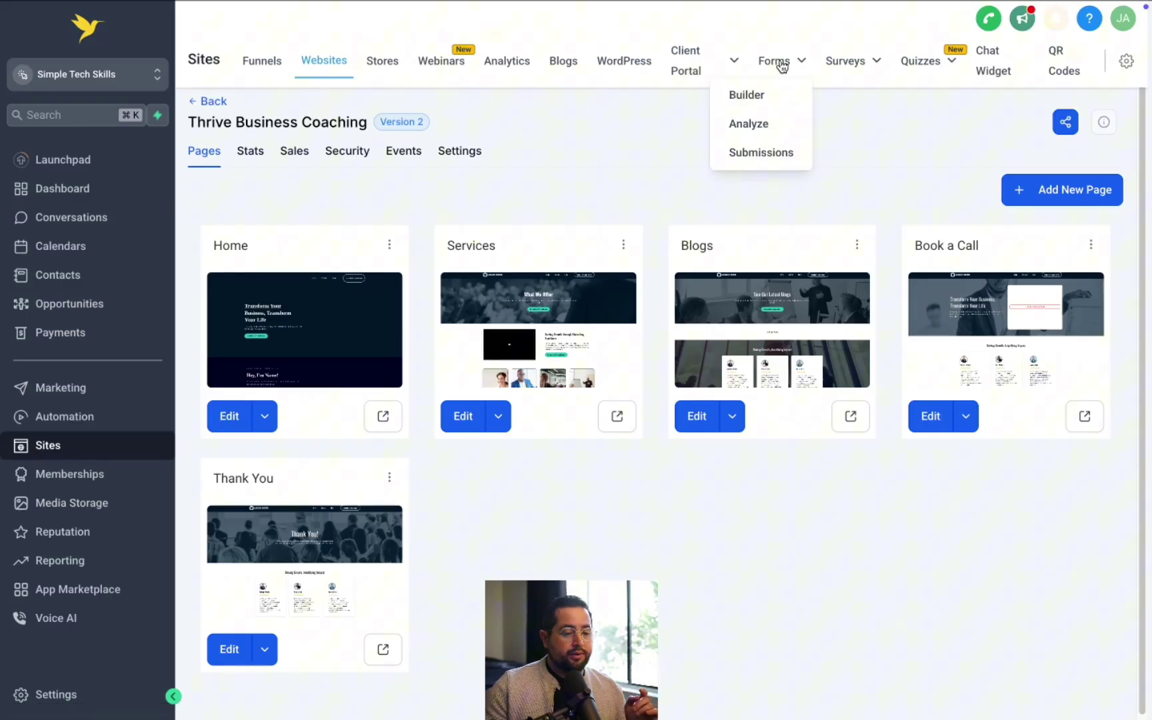
{"action": "left_click", "coordinate": [757, 100]}
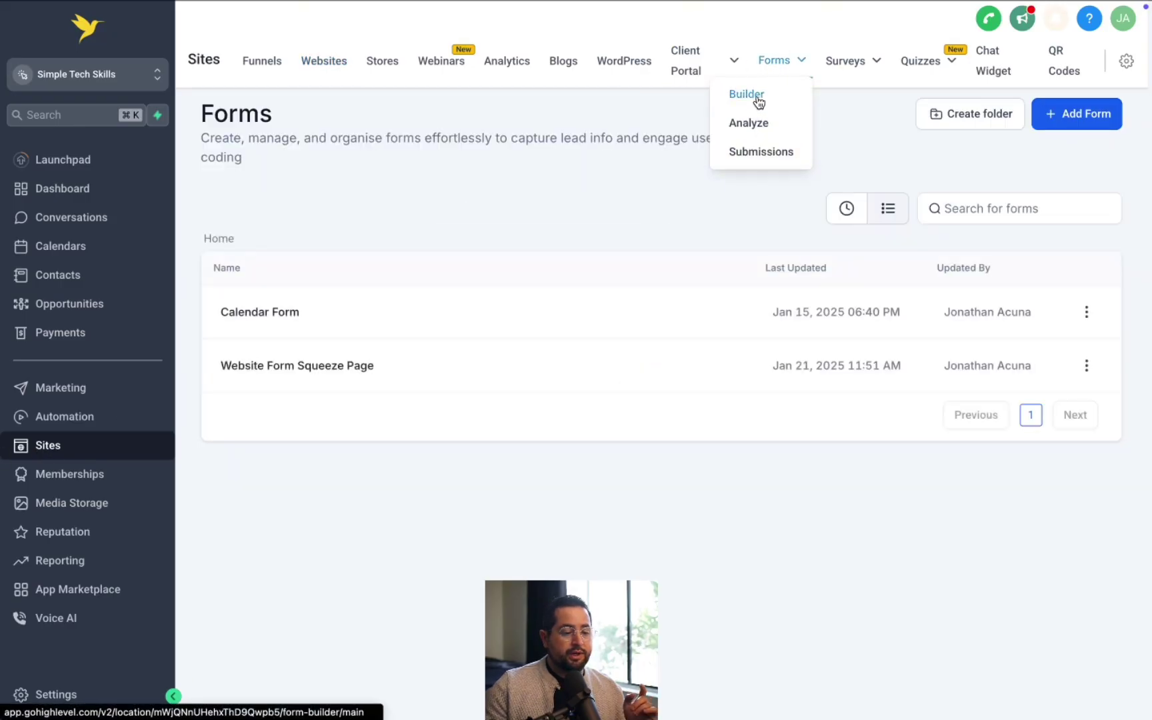
{"action": "left_click", "coordinate": [1080, 117]}
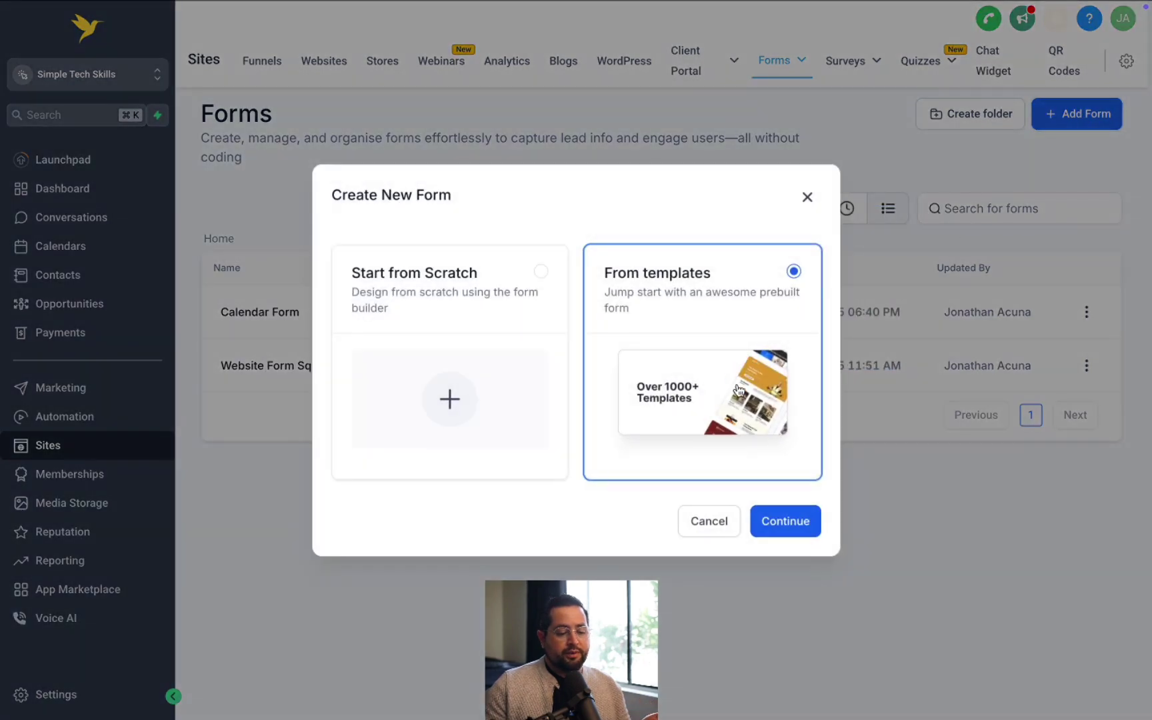
Step: Browse the prebuilt designs in the form template library and close it without choosing one
{"action": "left_click", "coordinate": [780, 521]}
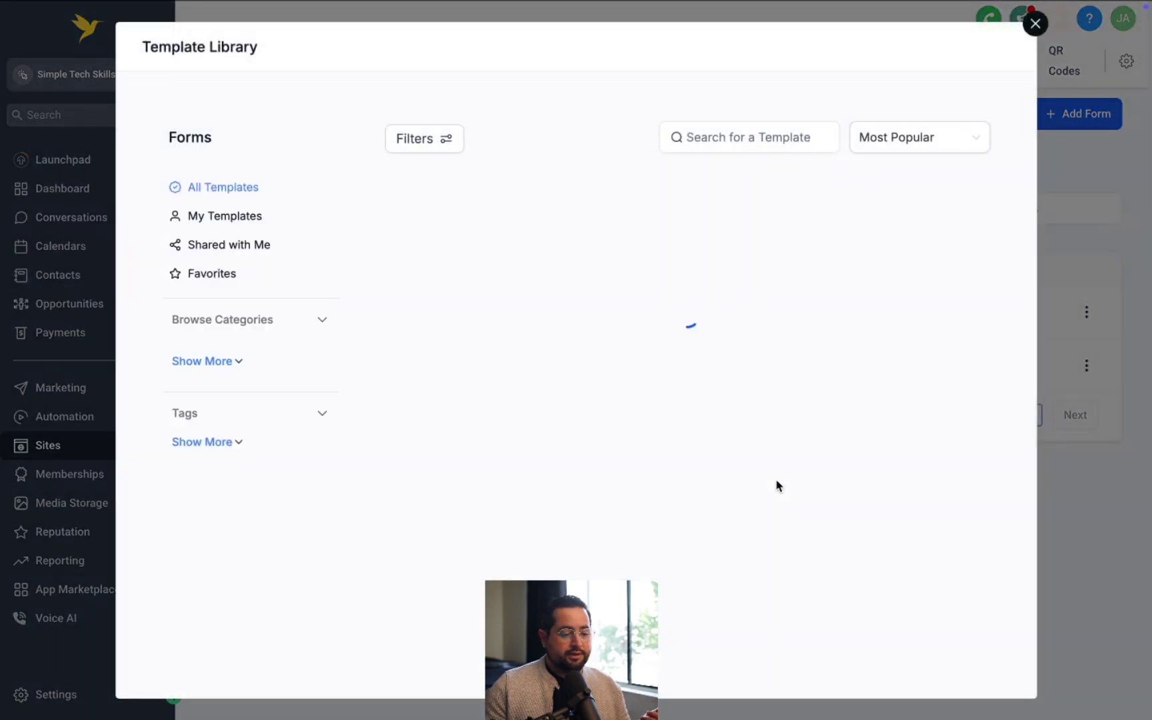
{"action": "scroll", "coordinate": [689, 371], "scroll_direction": "down", "scroll_amount": 3}
{"action": "scroll", "coordinate": [689, 373], "scroll_direction": "down", "scroll_amount": 4}
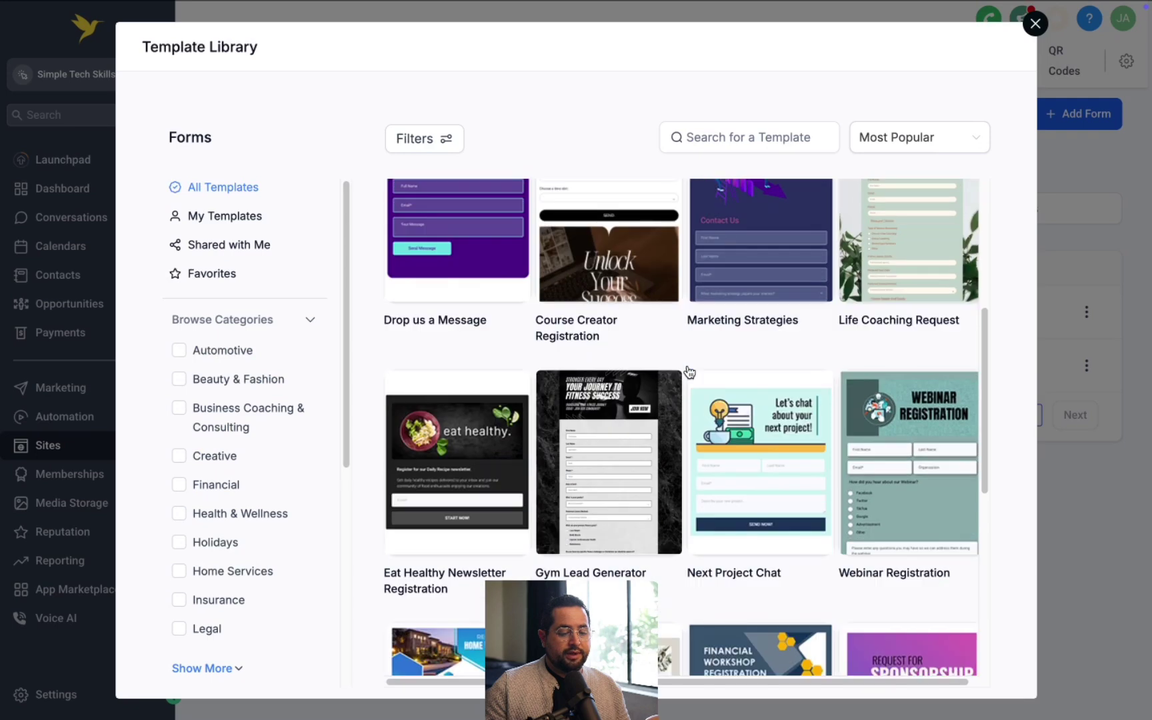
{"action": "scroll", "coordinate": [690, 373], "scroll_direction": "up", "scroll_amount": 7}
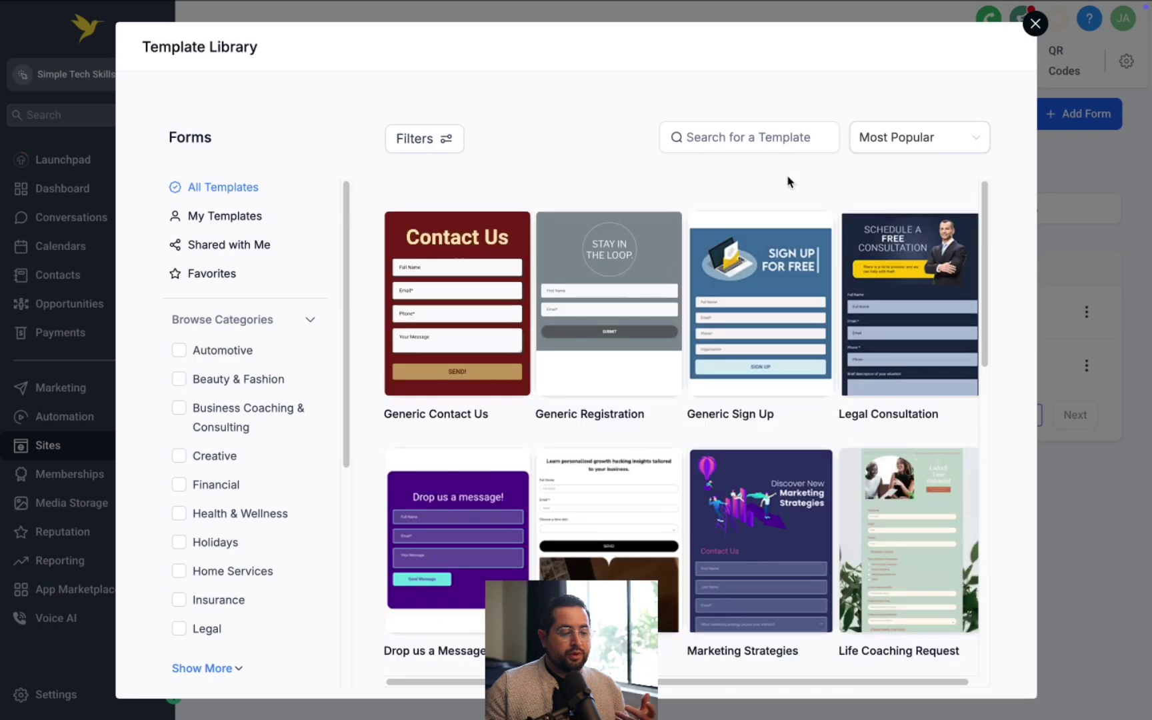
{"action": "left_click", "coordinate": [1035, 25]}
Step: Create a new form with the Start from Scratch option
{"action": "left_click", "coordinate": [1096, 118]}
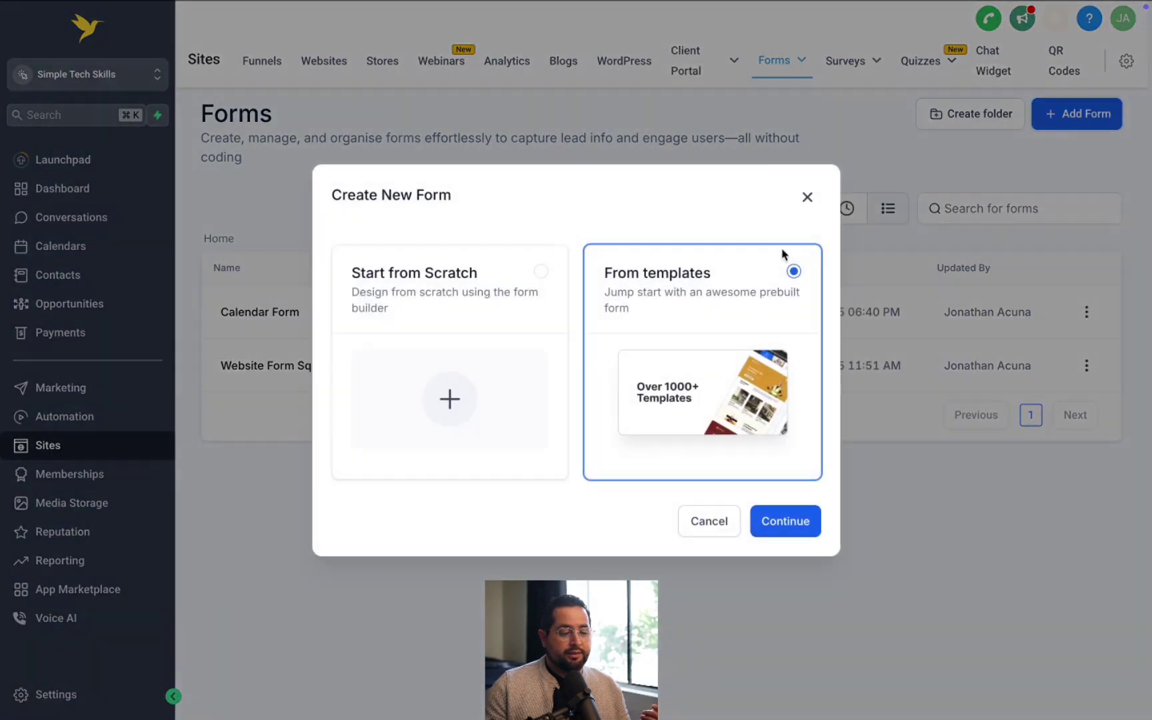
{"action": "left_click", "coordinate": [460, 372]}
{"action": "left_click", "coordinate": [787, 520]}
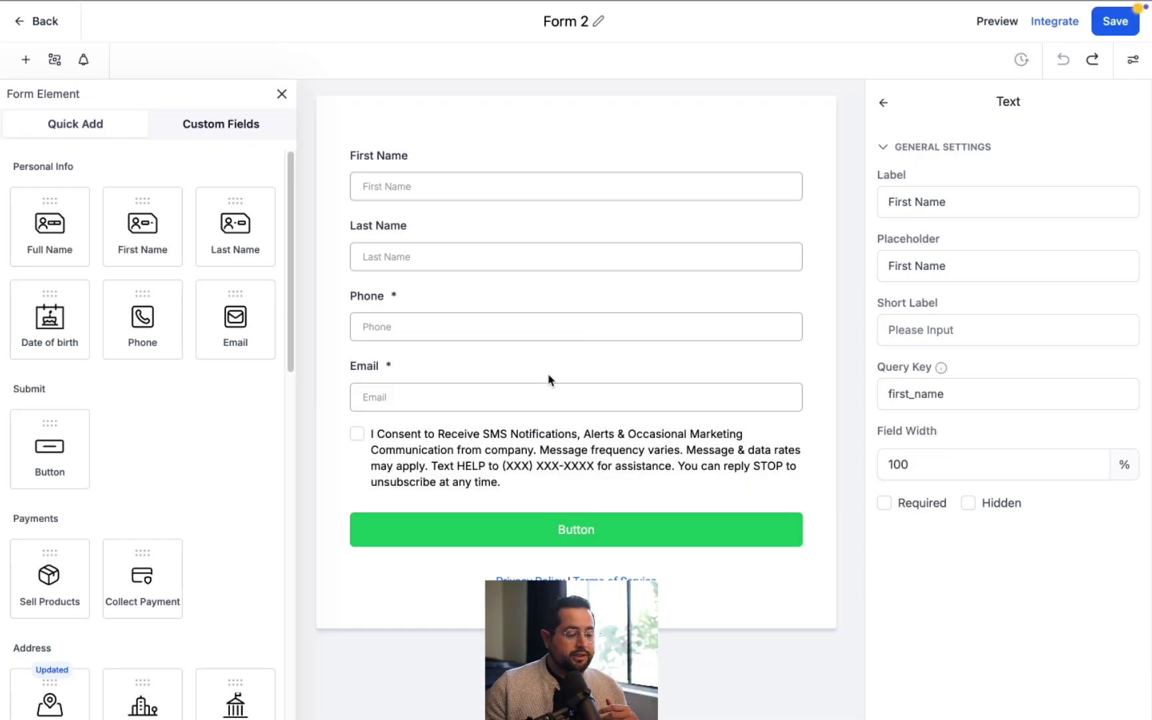
Step: Delete the Phone, Last Name and First Name fields from the new form
{"action": "left_click", "coordinate": [531, 311]}
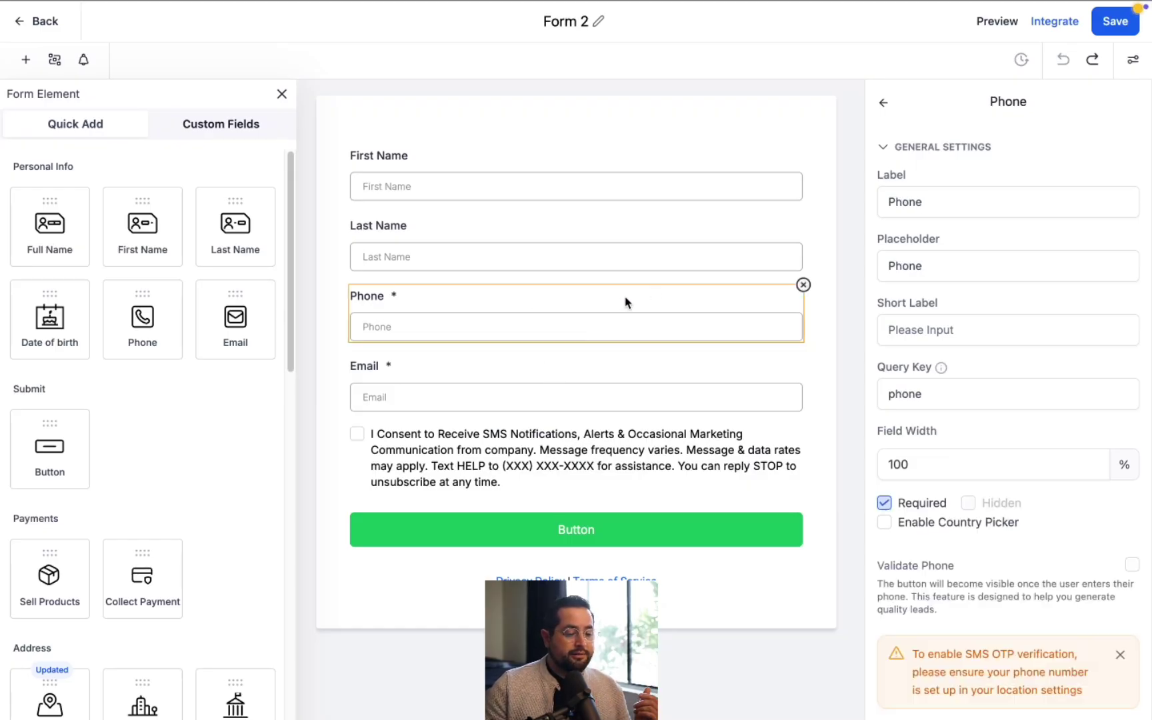
{"action": "left_click", "coordinate": [804, 285]}
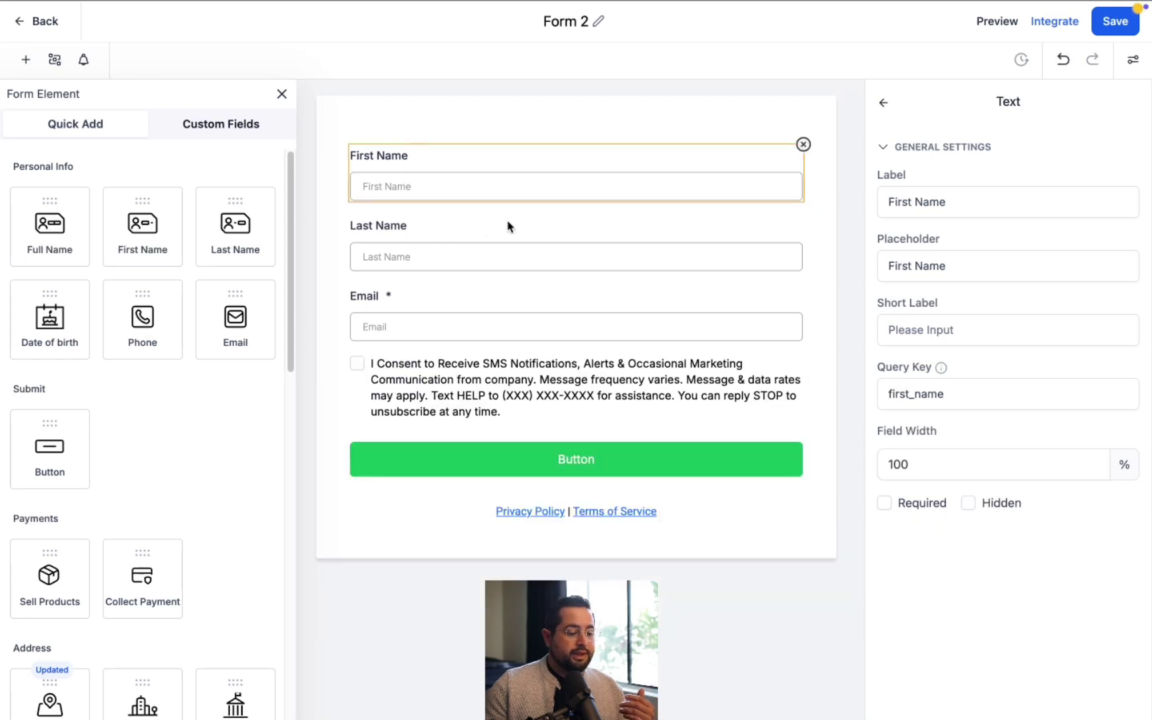
{"action": "left_click", "coordinate": [765, 247]}
{"action": "left_click", "coordinate": [804, 217]}
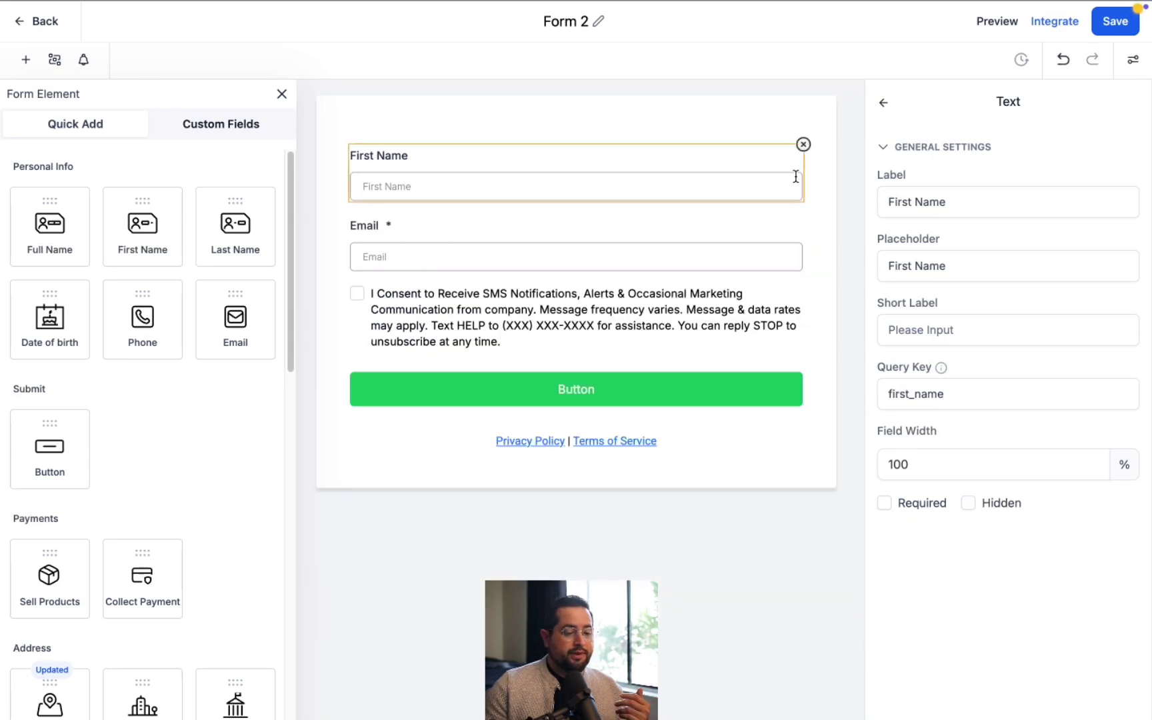
{"action": "left_click", "coordinate": [804, 146]}
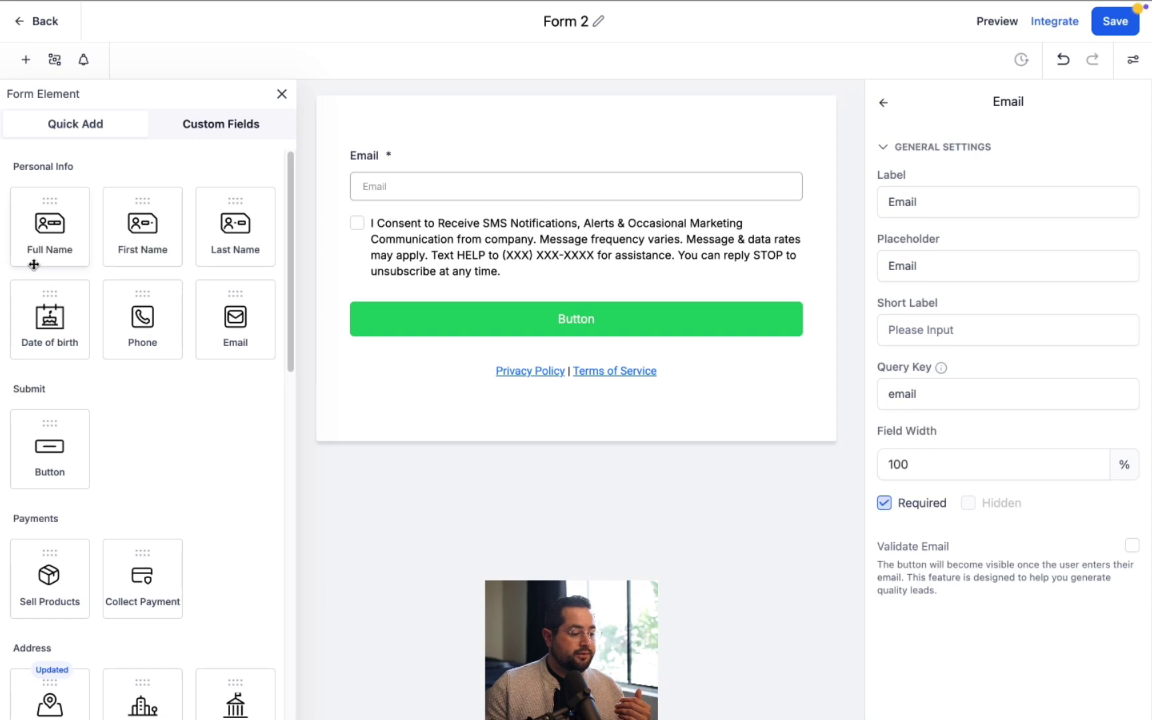
Step: Add a Full Name field above the Email field
{"action": "left_click", "coordinate": [24, 64]}
{"action": "left_click", "coordinate": [24, 64]}
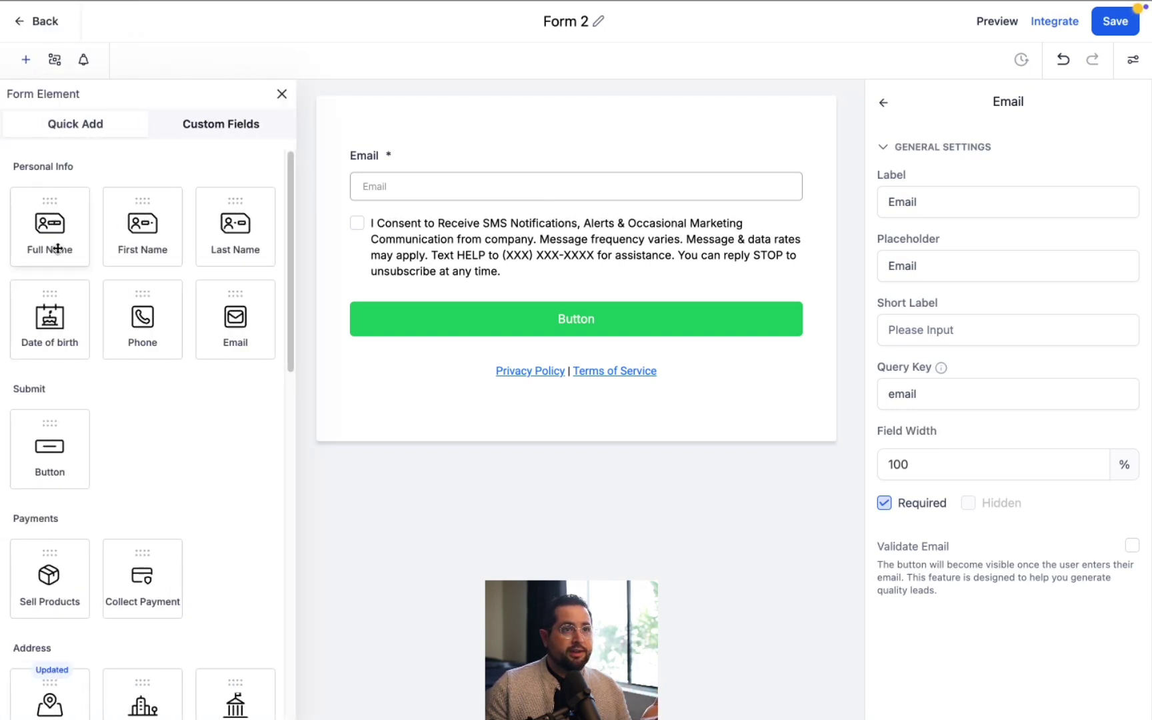
{"action": "left_click_drag", "start_coordinate": [59, 244], "coordinate": [512, 160]}
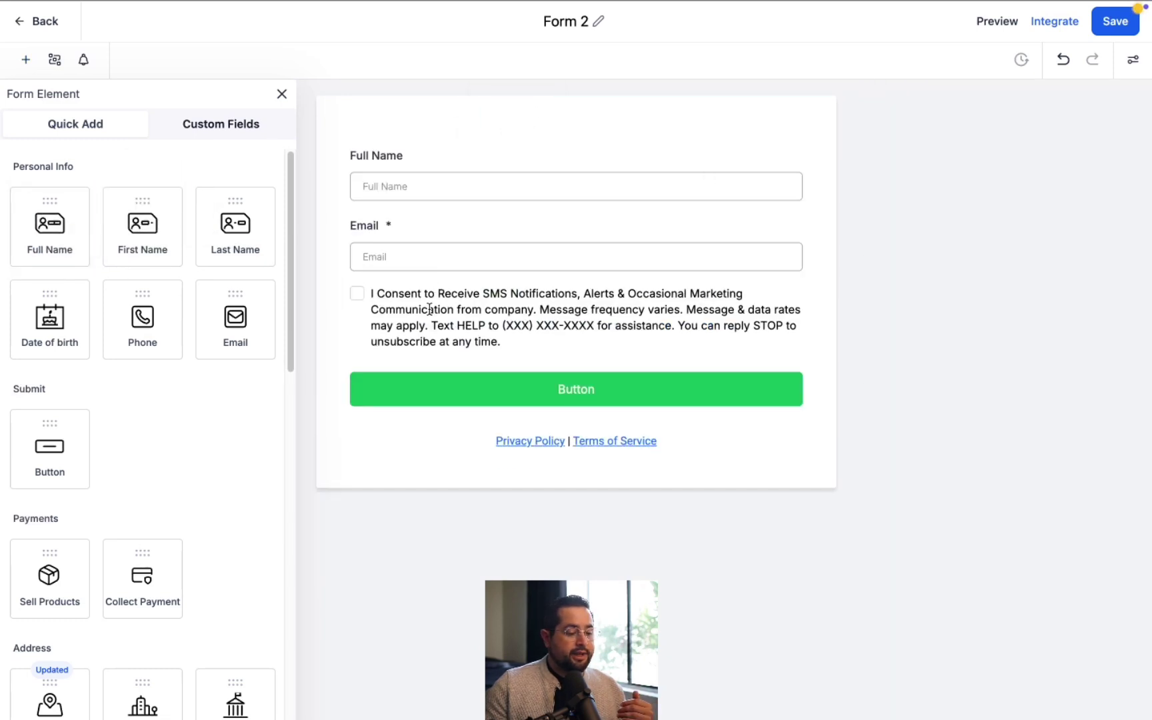
Step: Review the SMS consent checkbox's settings and delete the Privacy Policy and Terms of Service text below the submit button
{"action": "left_click", "coordinate": [494, 333]}
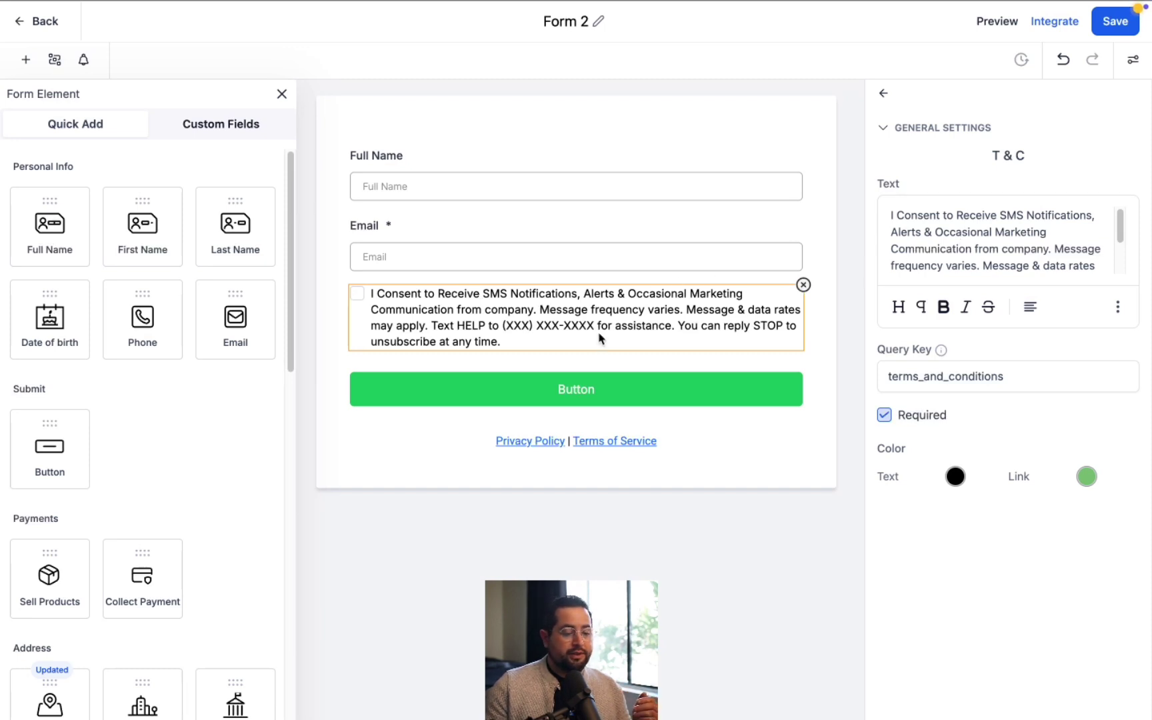
{"action": "scroll", "coordinate": [1003, 232], "scroll_direction": "down", "scroll_amount": 3}
{"action": "scroll", "coordinate": [1002, 232], "scroll_direction": "up", "scroll_amount": 3}
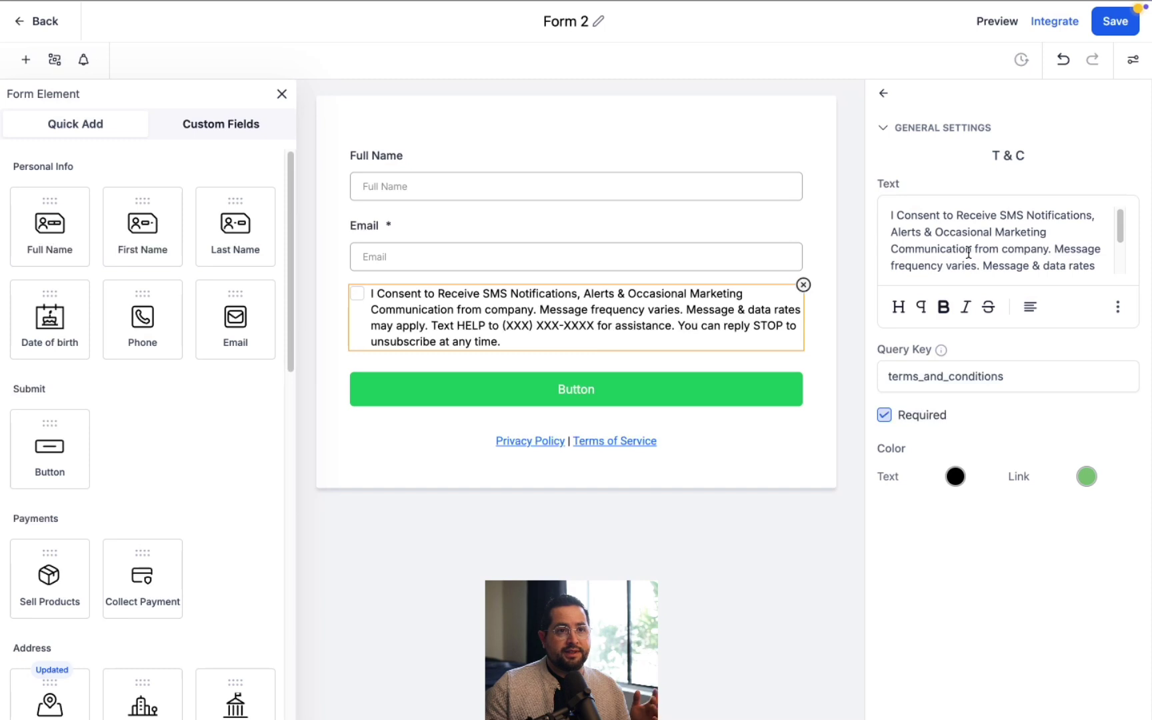
{"action": "left_click", "coordinate": [467, 436]}
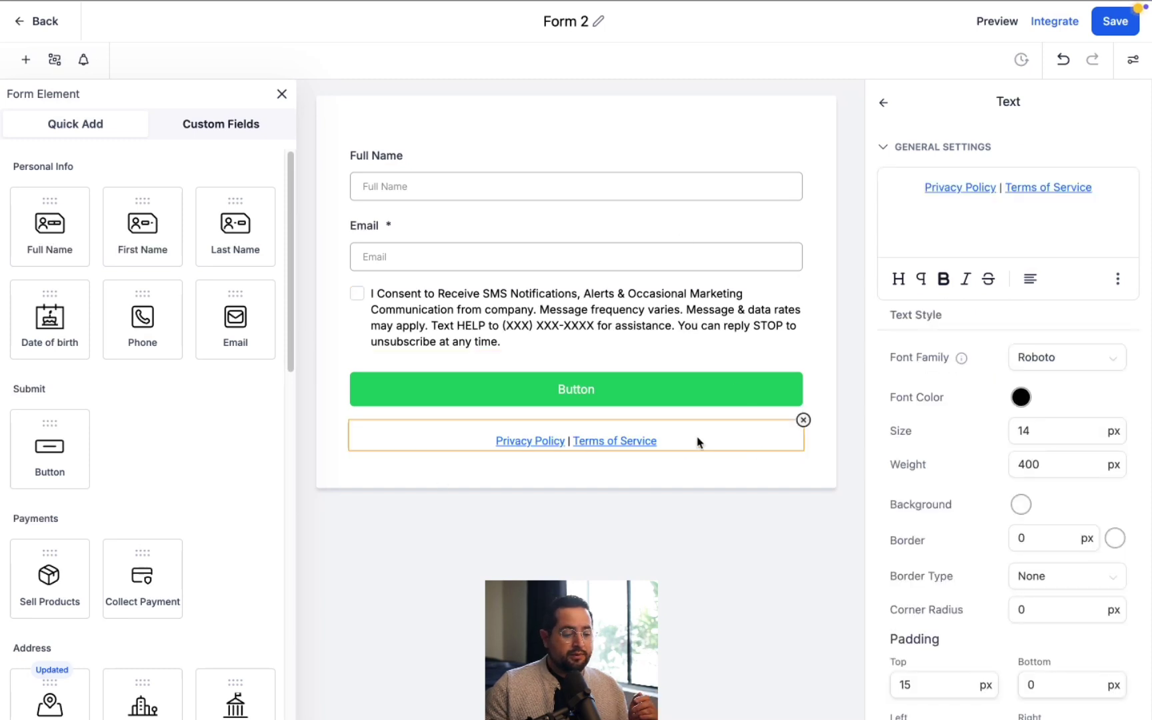
{"action": "left_click", "coordinate": [804, 420]}
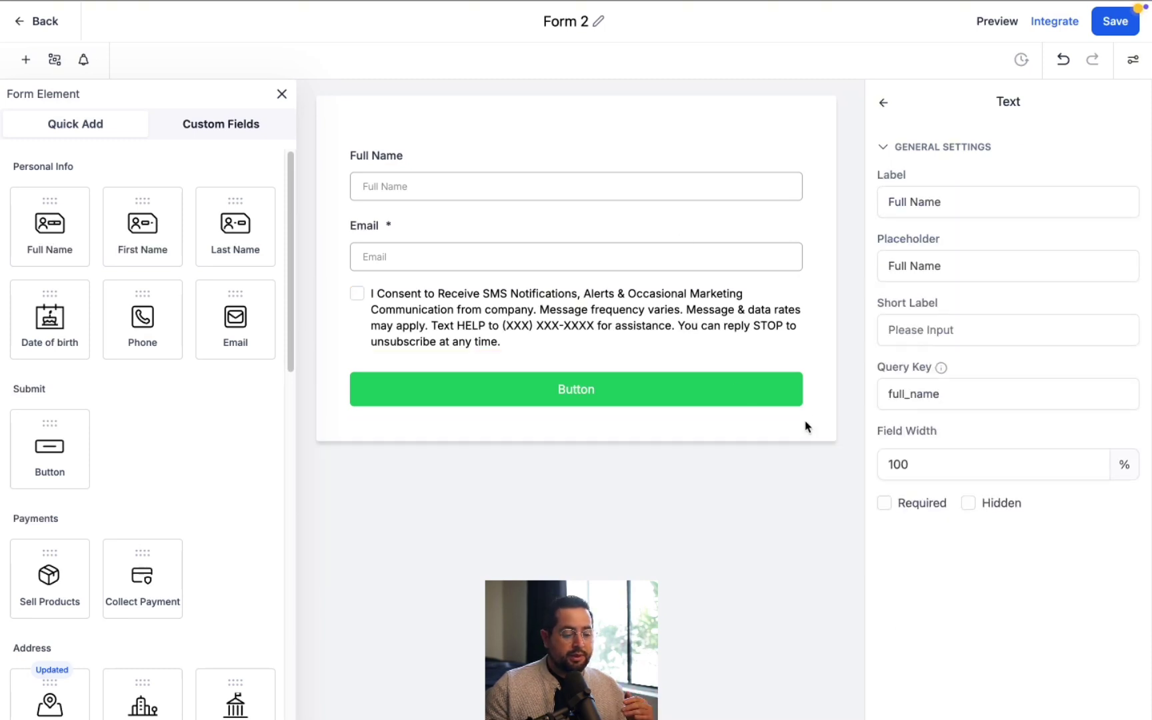
{"action": "left_click", "coordinate": [746, 482]}
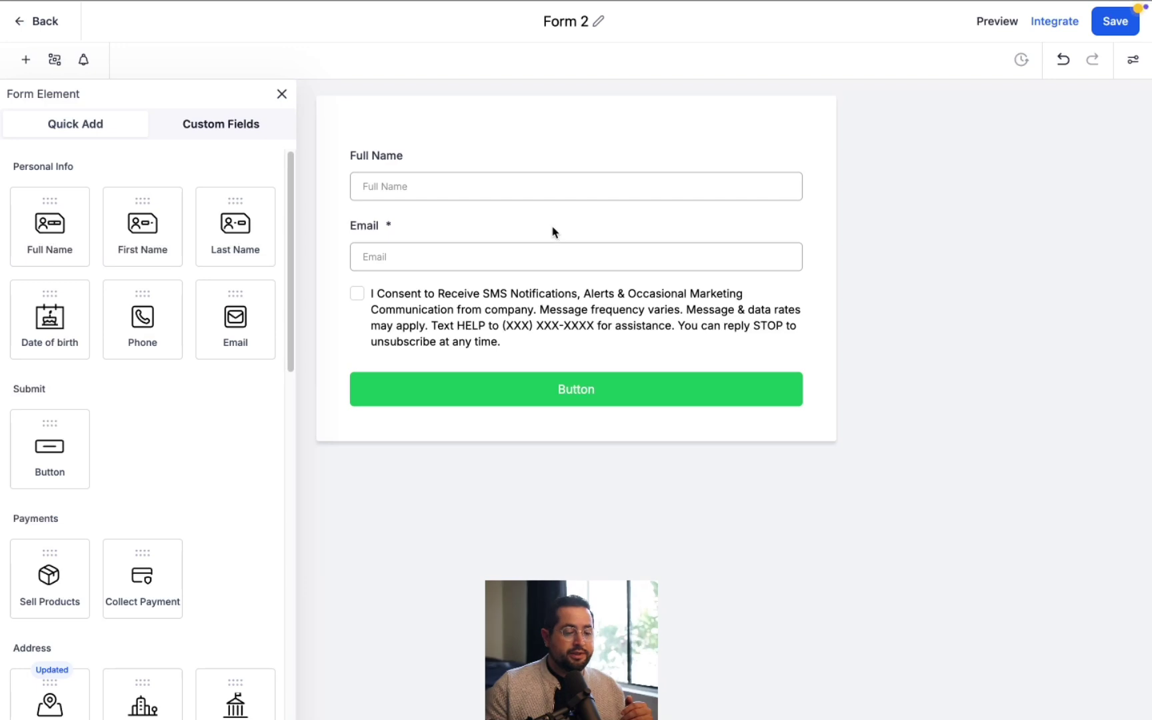
Step: Rename the form "Website Form DEMO", save it and return to the forms list
{"action": "left_click", "coordinate": [281, 94]}
{"action": "left_click", "coordinate": [587, 24]}
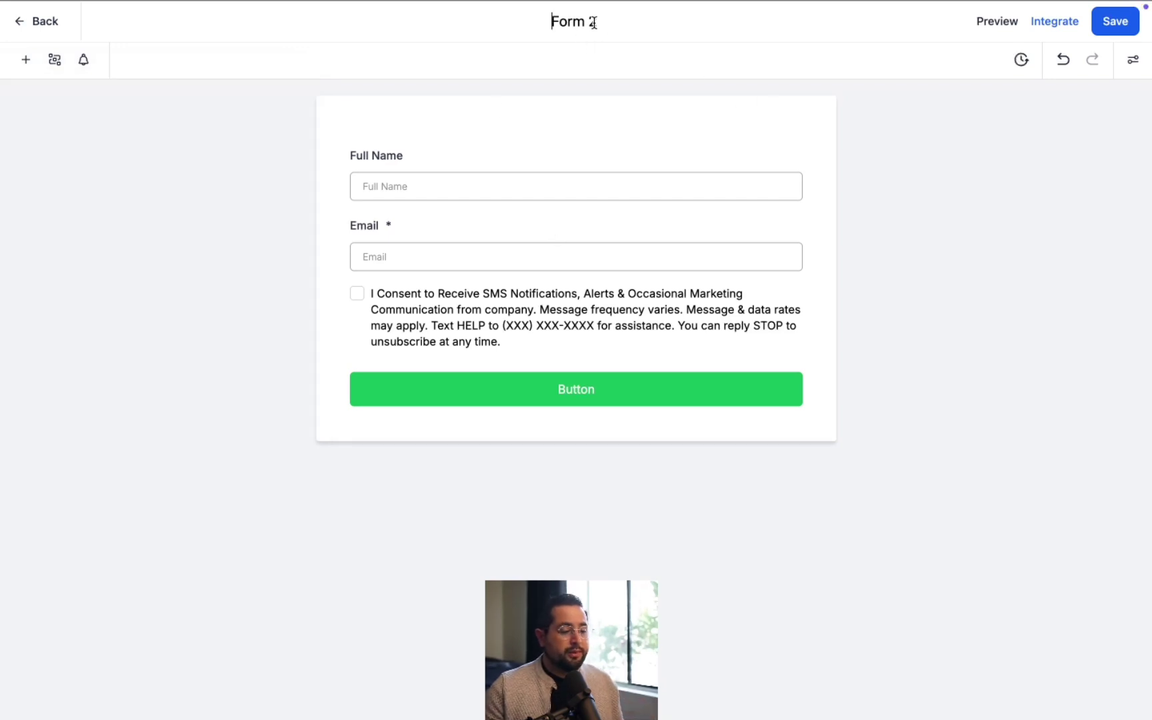
{"action": "triple_click", "coordinate": [589, 25]}
{"action": "type", "text": "Website Form DEMO"}
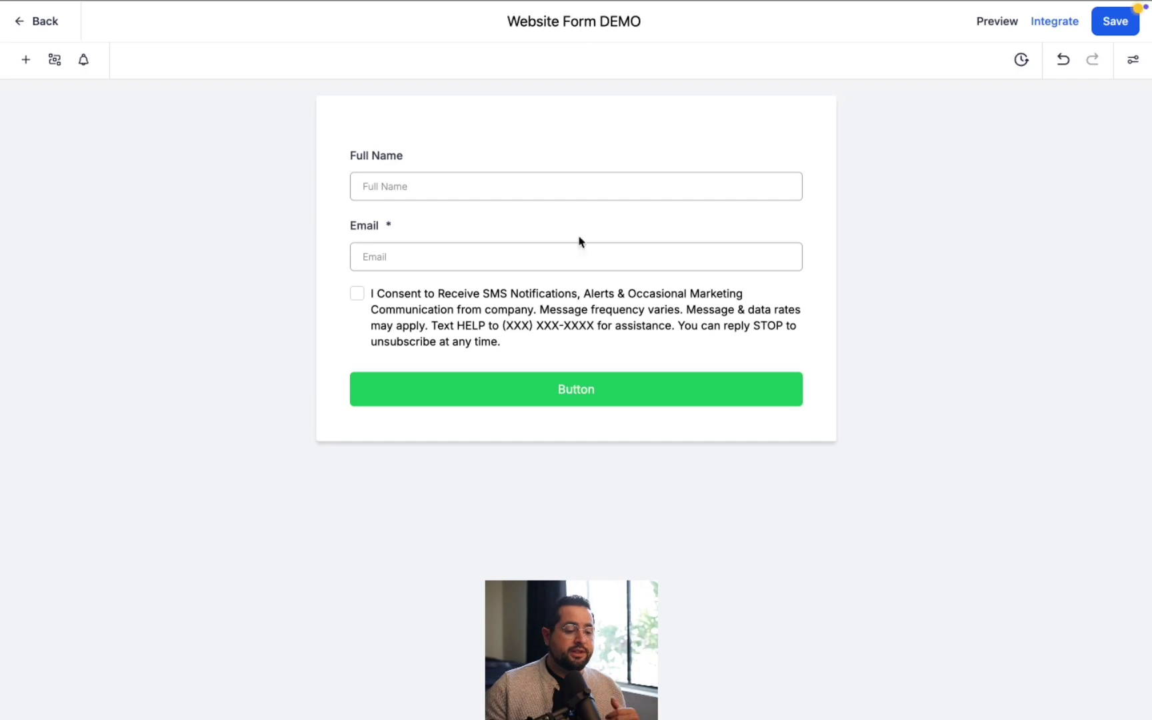
{"action": "left_click", "coordinate": [1008, 216]}
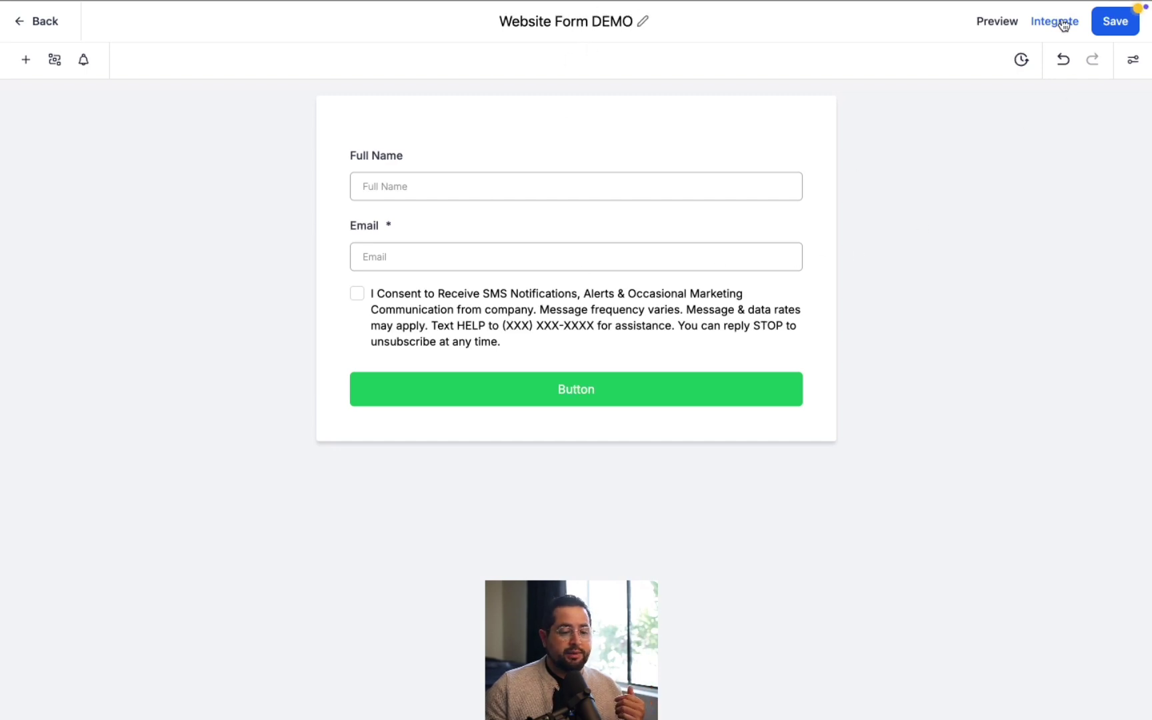
{"action": "left_click", "coordinate": [1133, 22]}
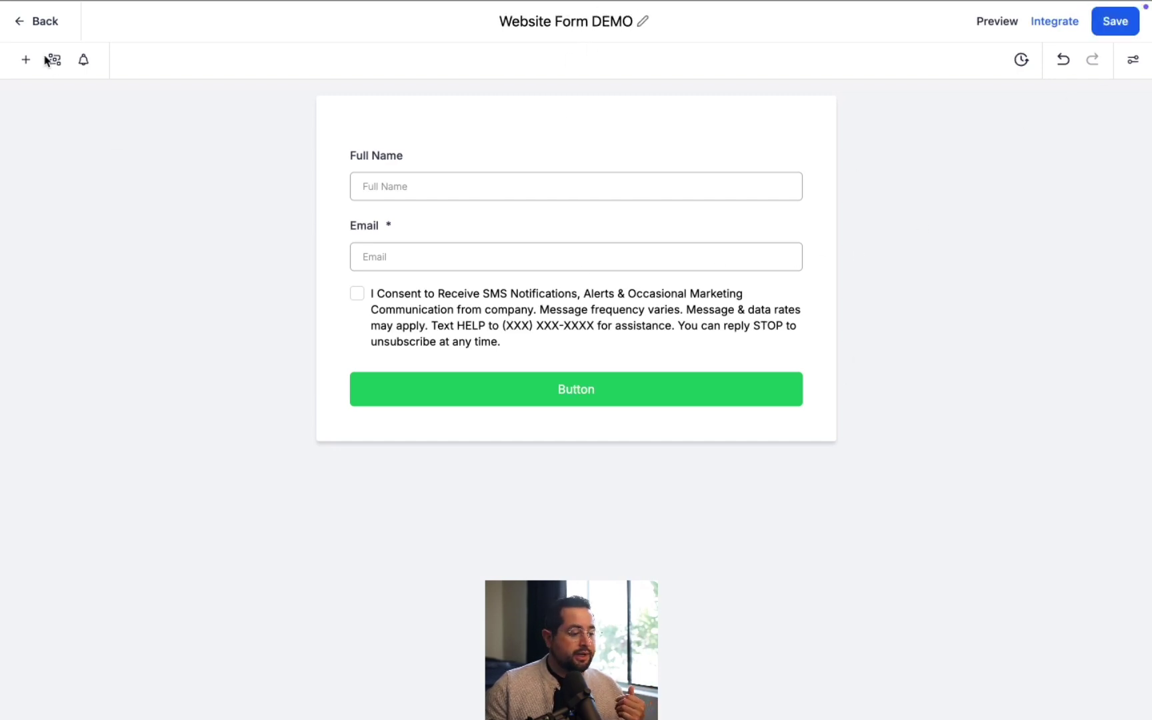
{"action": "left_click", "coordinate": [35, 27]}
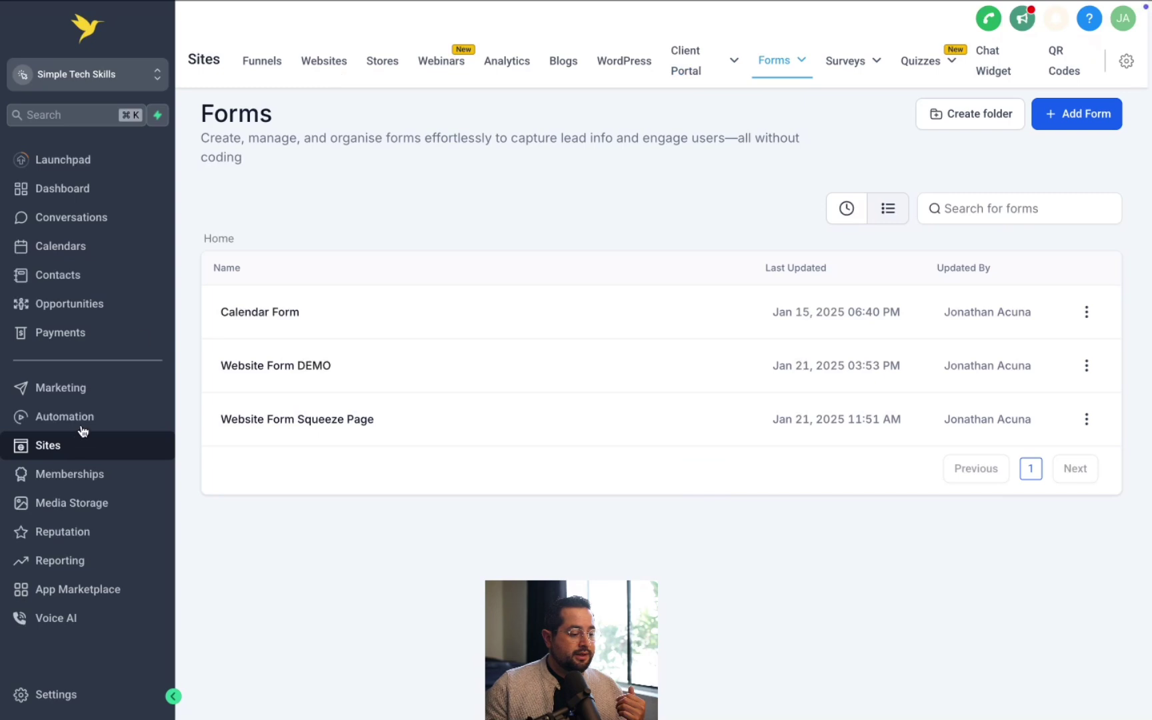
Step: Return to the Thrive Business Coaching website and look up the Thank You page's URL path in its settings
{"action": "left_click", "coordinate": [320, 63]}
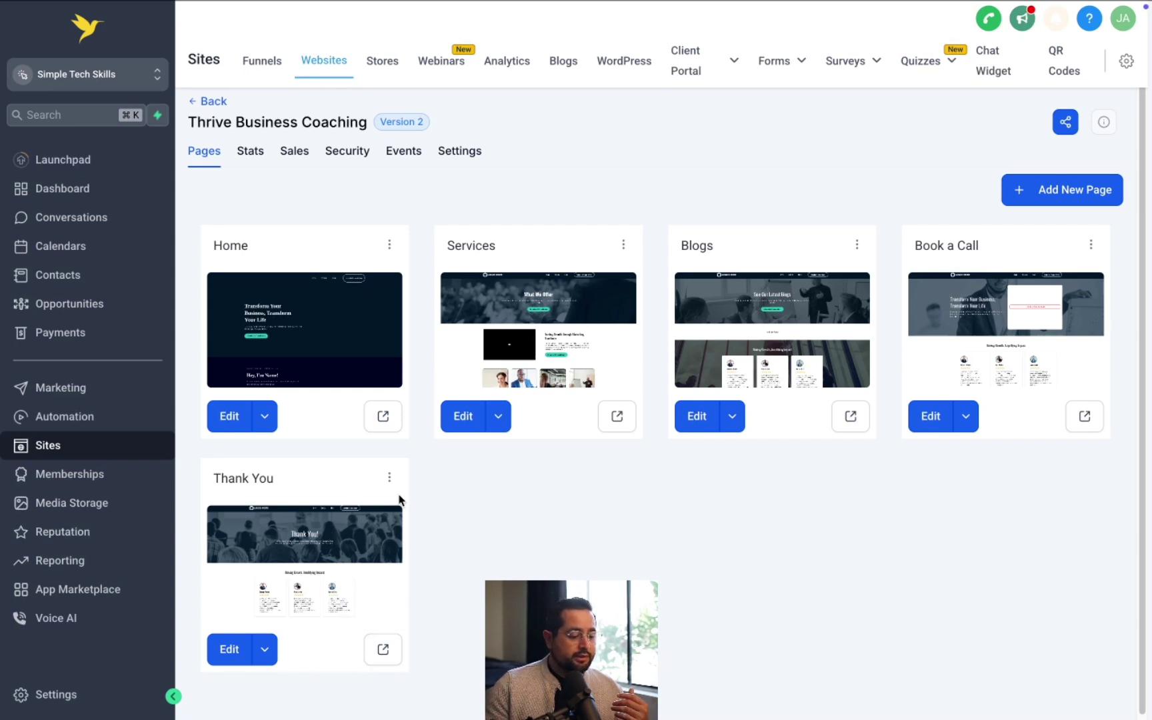
{"action": "left_click", "coordinate": [389, 478]}
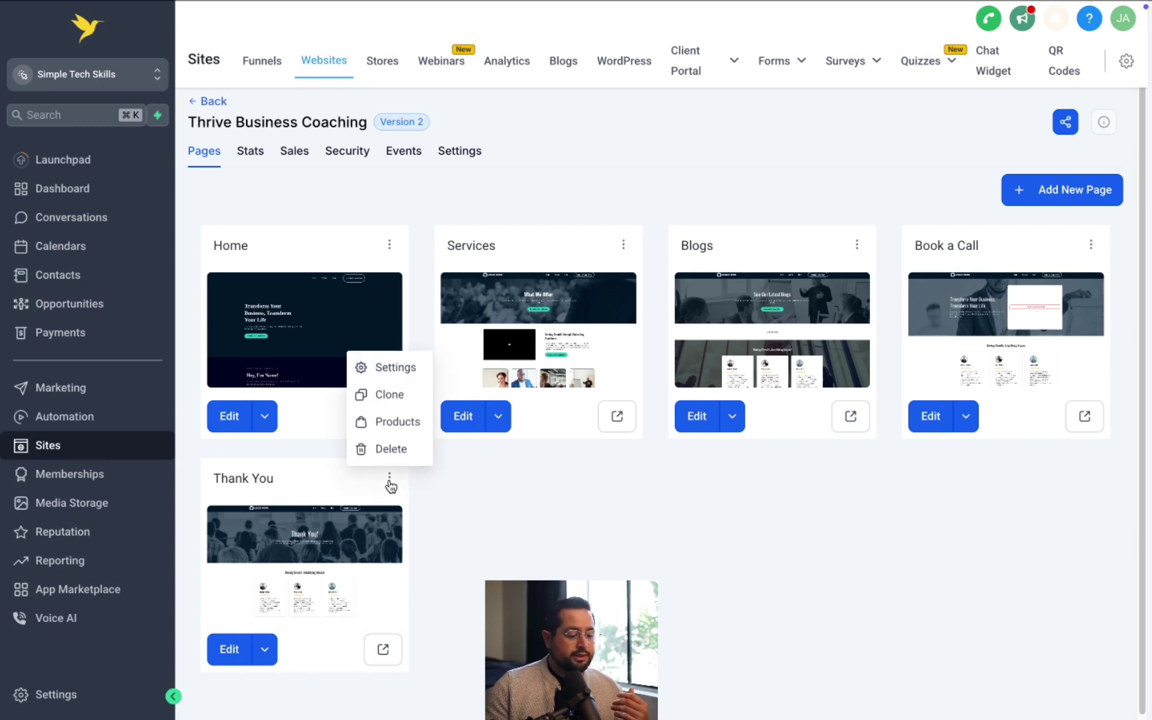
{"action": "left_click", "coordinate": [391, 367]}
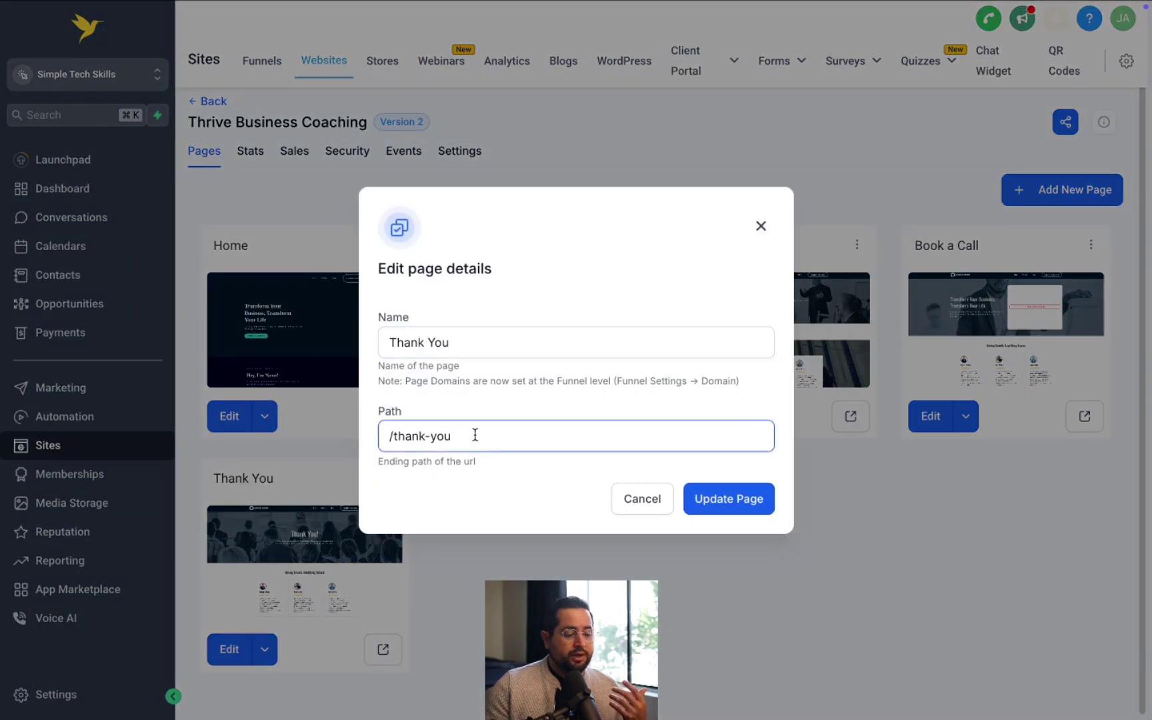
{"action": "left_click_drag", "start_coordinate": [470, 434], "coordinate": [315, 422]}
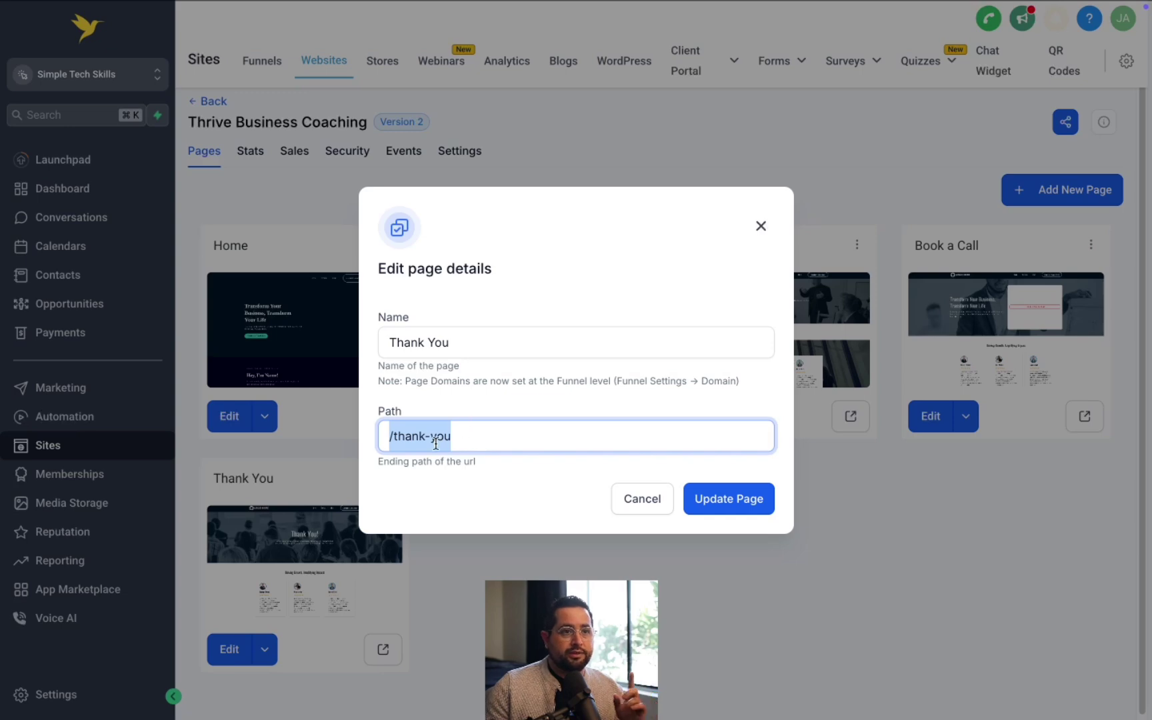
{"action": "left_click", "coordinate": [317, 342]}
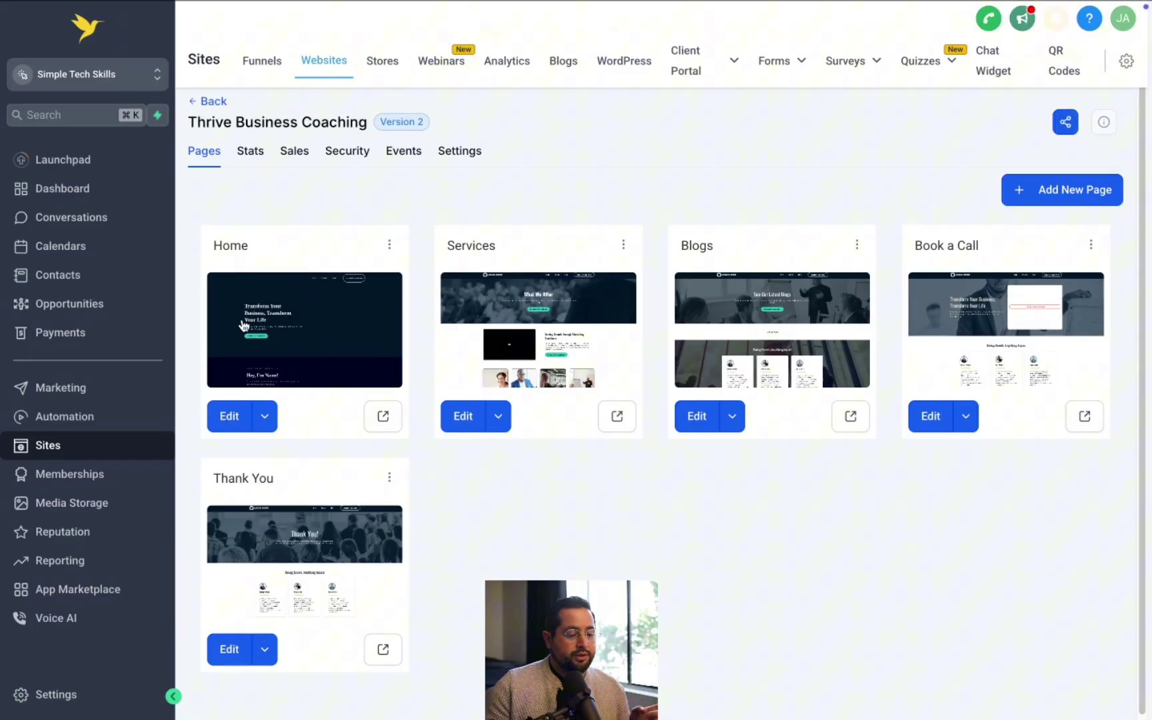
Step: Open the website's Home page in the page editor at the "Contact Us" section
{"action": "left_click", "coordinate": [227, 415]}
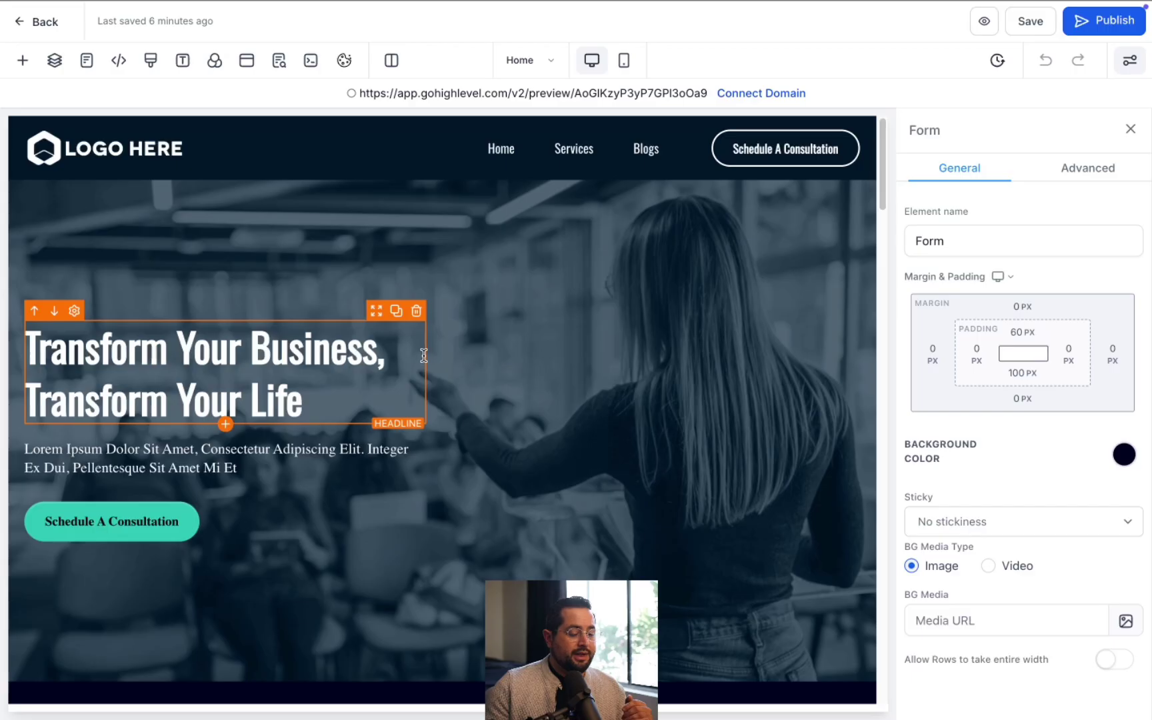
{"action": "scroll", "coordinate": [320, 293], "scroll_direction": "down", "scroll_amount": 10}
{"action": "scroll", "coordinate": [318, 293], "scroll_direction": "down", "scroll_amount": 15}
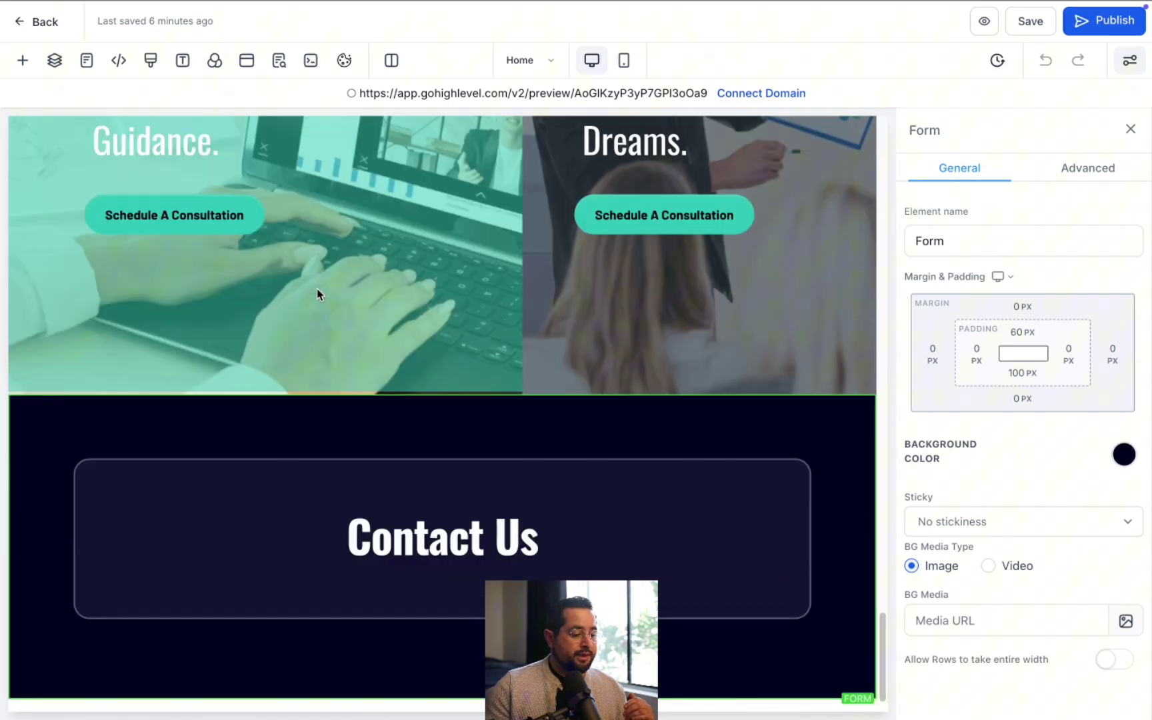
Step: Add a Form element below the "Contact Us" heading and load the Website Form DEMO form into it
{"action": "left_click", "coordinate": [20, 61]}
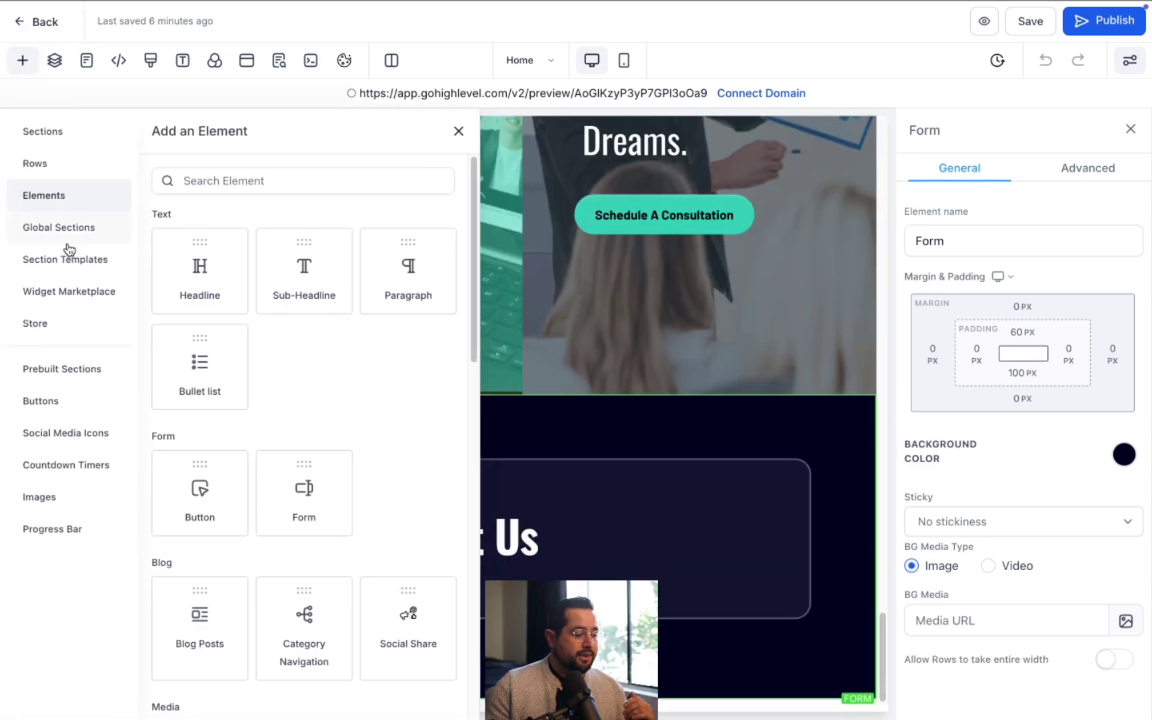
{"action": "left_click", "coordinate": [264, 171]}
{"action": "type", "text": "form"}
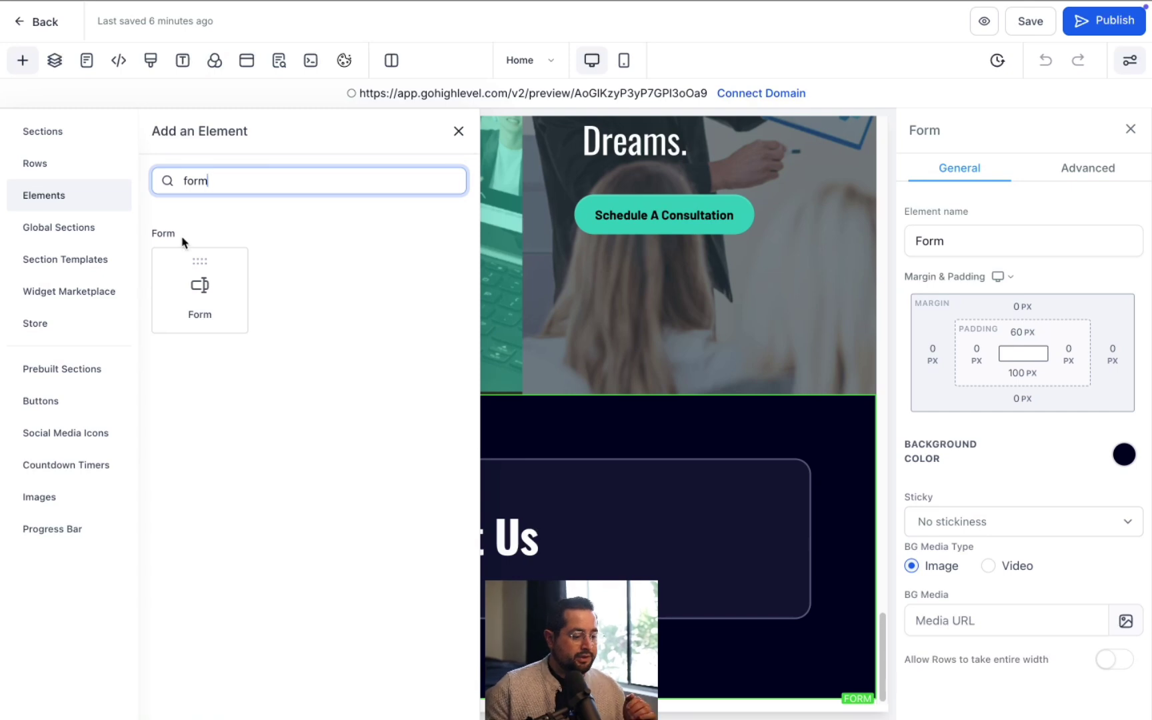
{"action": "left_click_drag", "start_coordinate": [199, 285], "coordinate": [200, 580]}
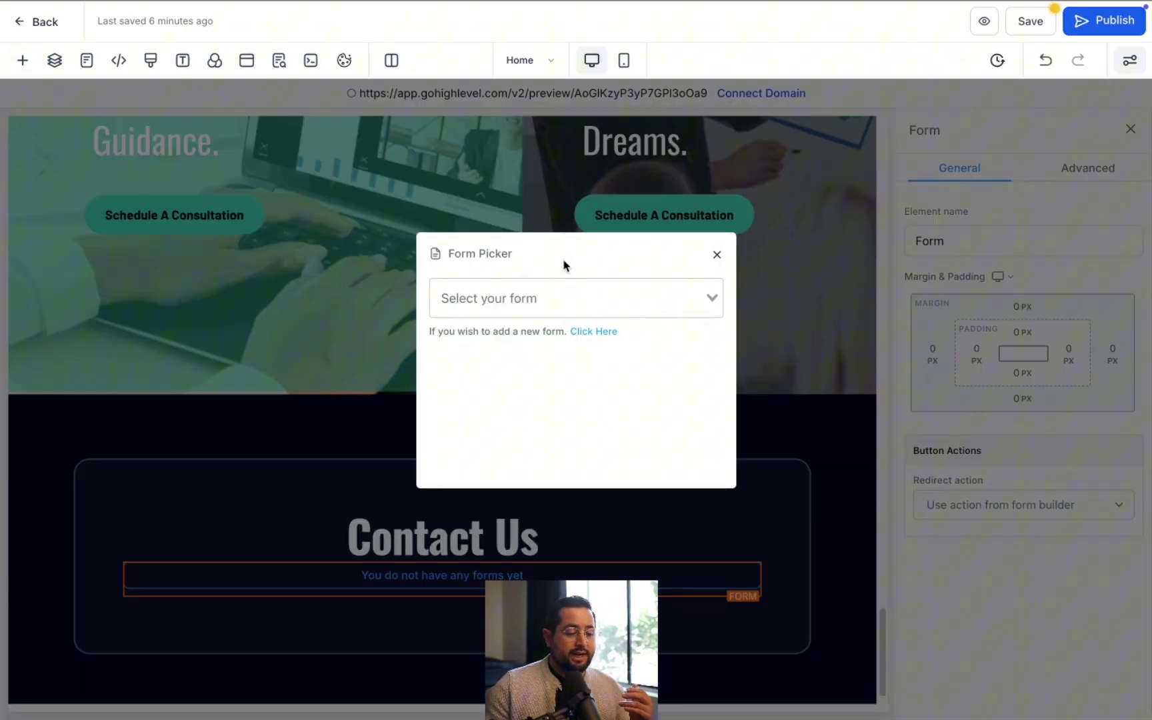
{"action": "left_click", "coordinate": [543, 306]}
{"action": "left_click", "coordinate": [526, 354]}
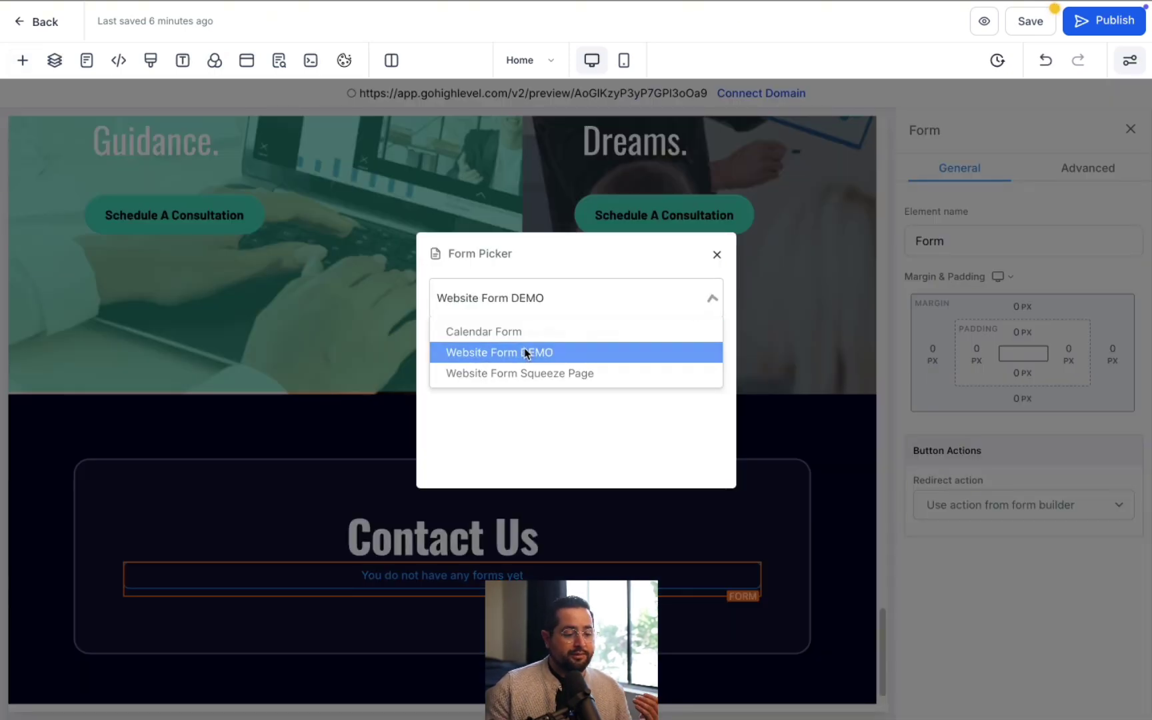
{"action": "scroll", "coordinate": [527, 387], "scroll_direction": "down", "scroll_amount": 1}
{"action": "scroll", "coordinate": [533, 384], "scroll_direction": "down", "scroll_amount": 4}
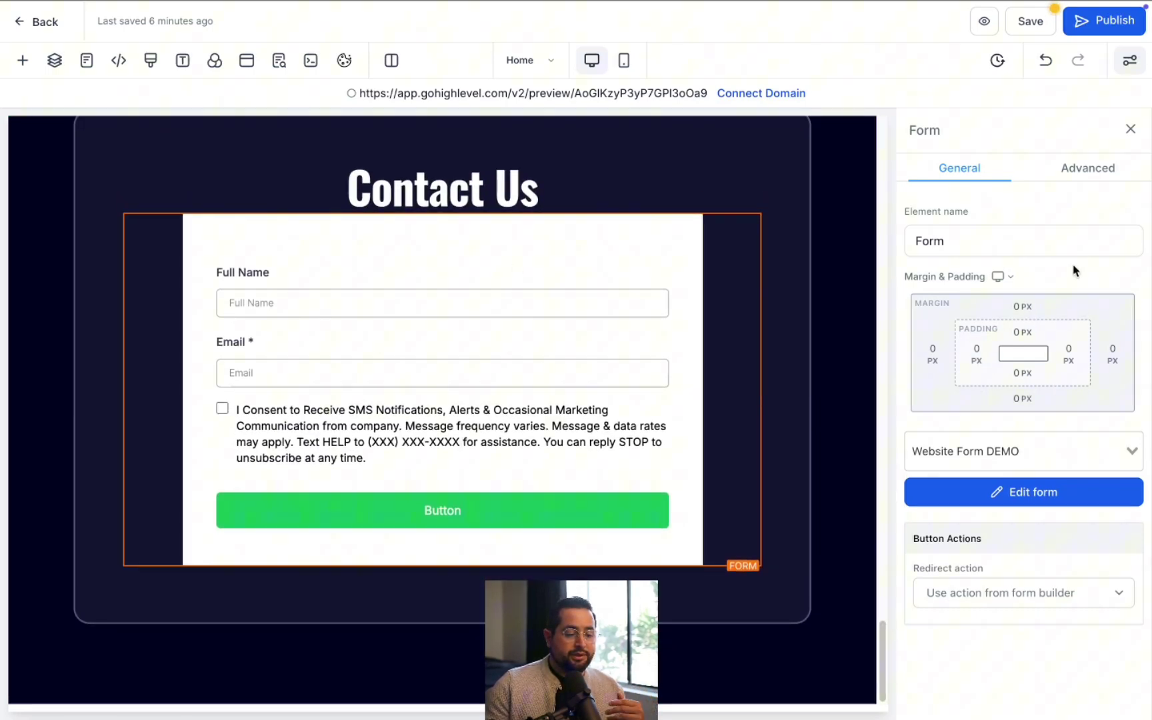
{"action": "left_click", "coordinate": [976, 595]}
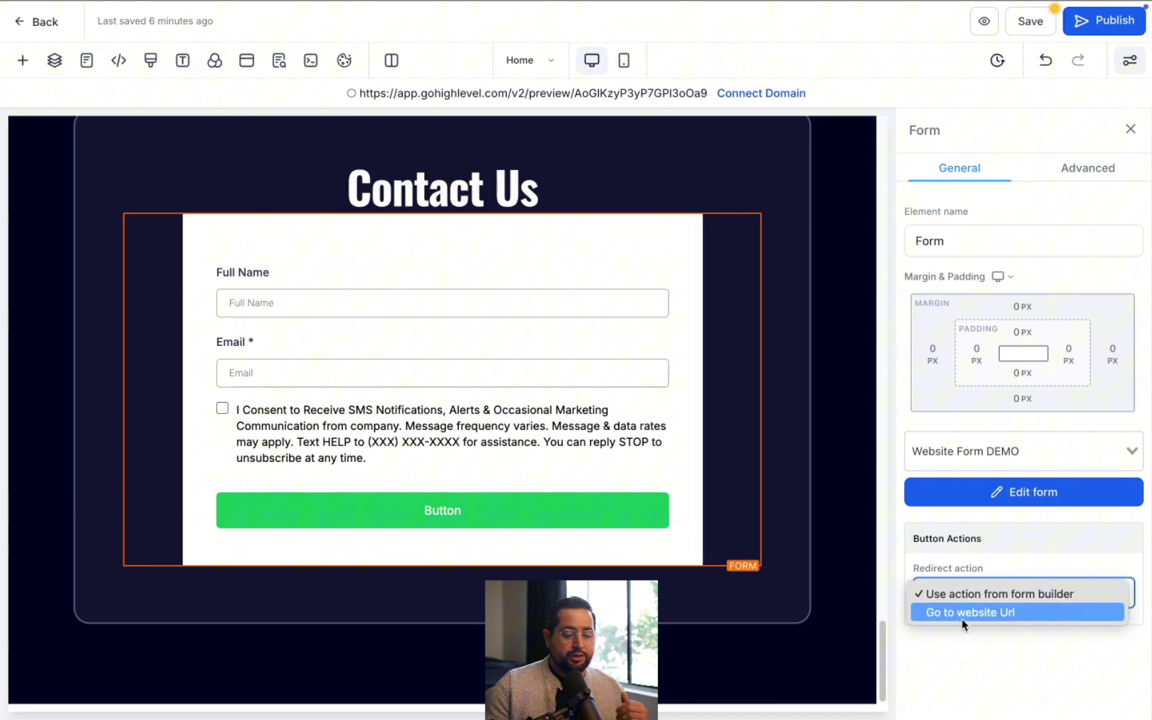
{"action": "left_click", "coordinate": [962, 619]}
{"action": "left_click", "coordinate": [944, 640]}
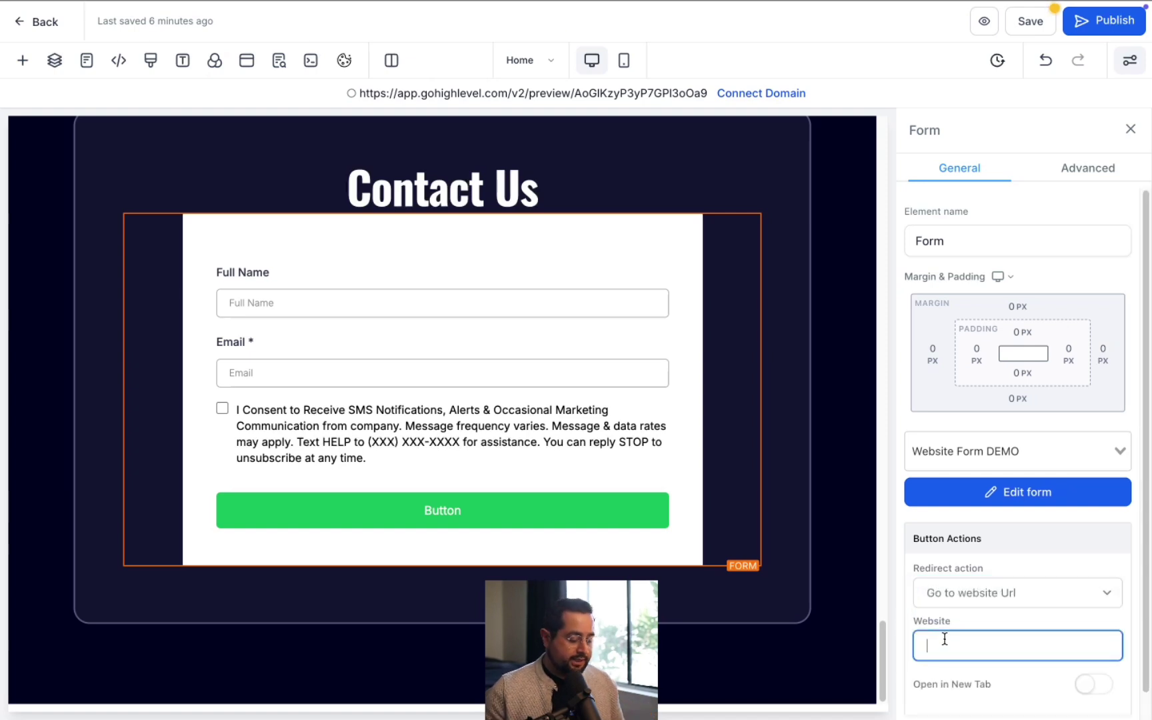
{"action": "type", "text": "www.test.com"}
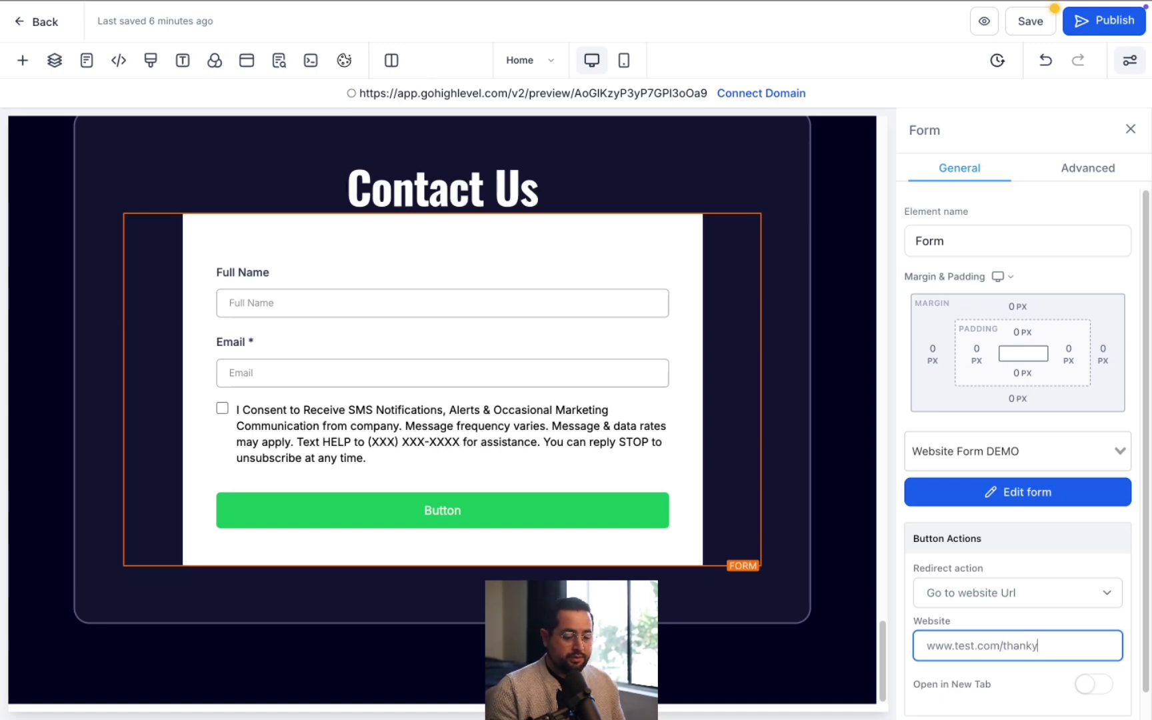
{"action": "type", "text": "/thank-you"}
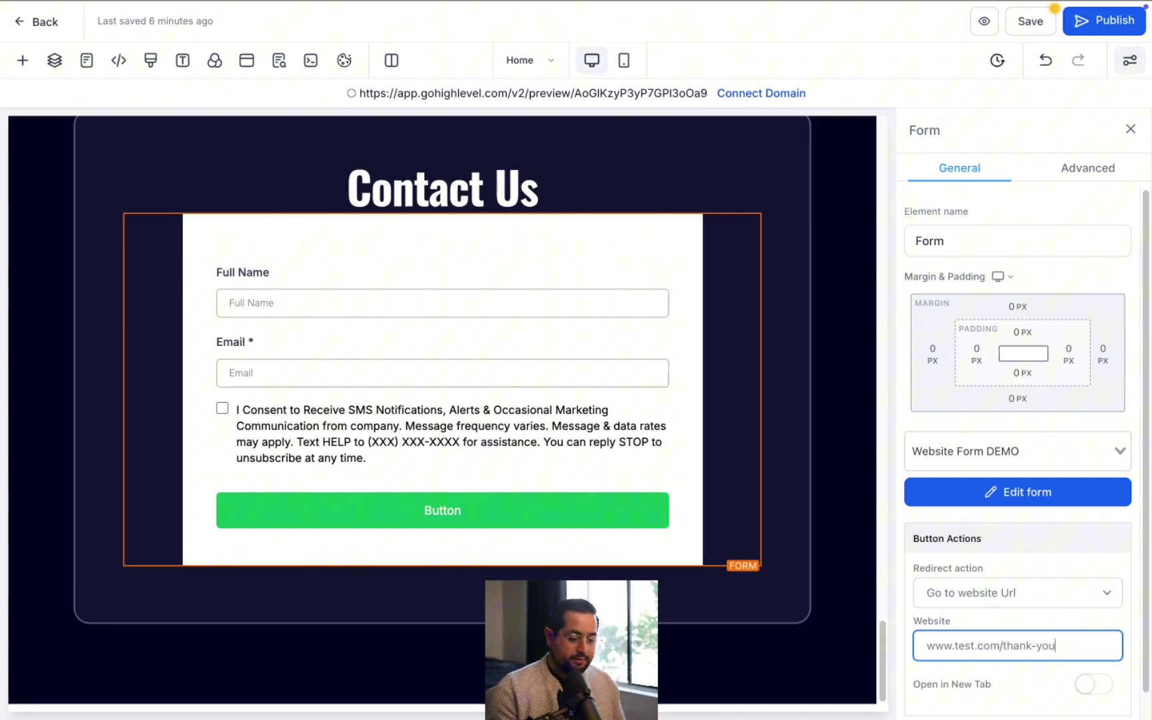
{"action": "scroll", "coordinate": [957, 713], "scroll_direction": "down", "scroll_amount": 1}
{"action": "left_click", "coordinate": [978, 695]}
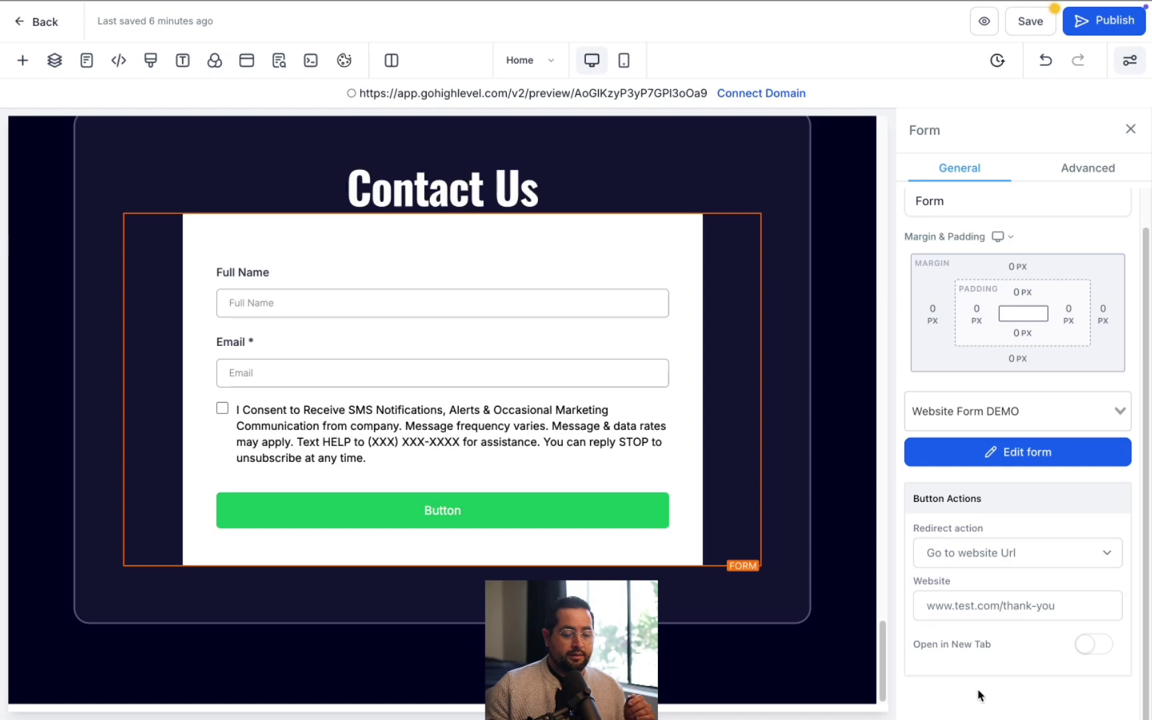
{"action": "left_click", "coordinate": [1017, 20]}
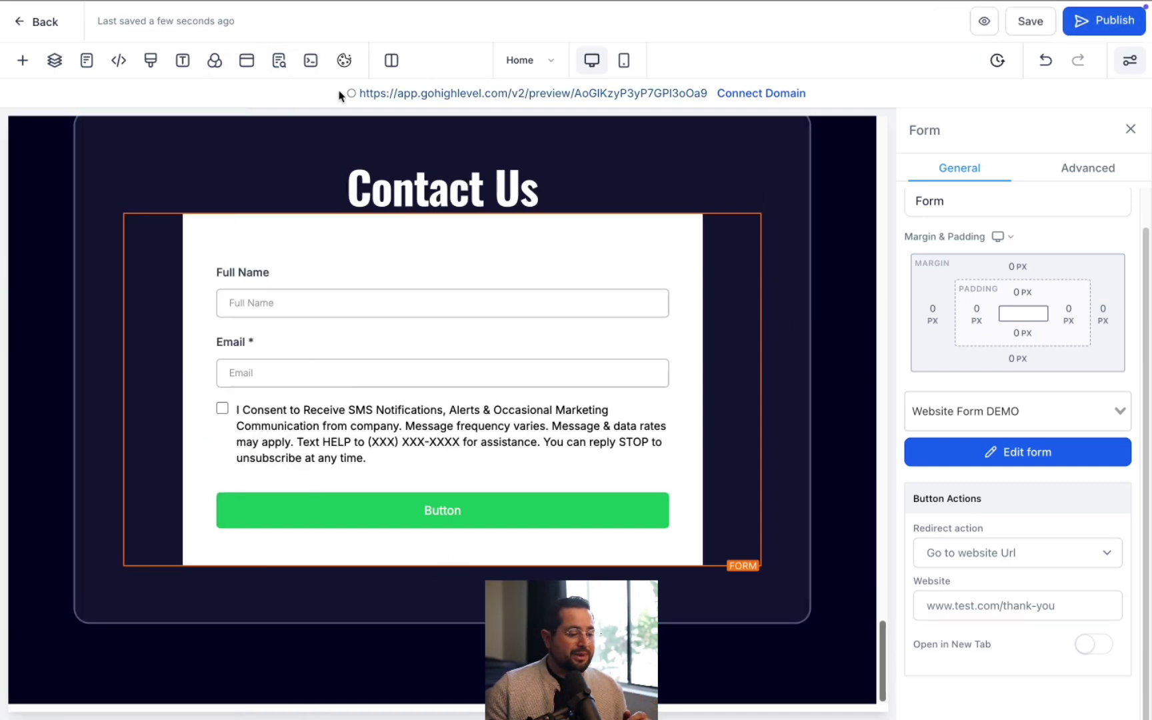
Step: Fill in the page's SEO title with the owner's first name plus "'s website" and set the description to "Awesome website services"
{"action": "left_click", "coordinate": [278, 62]}
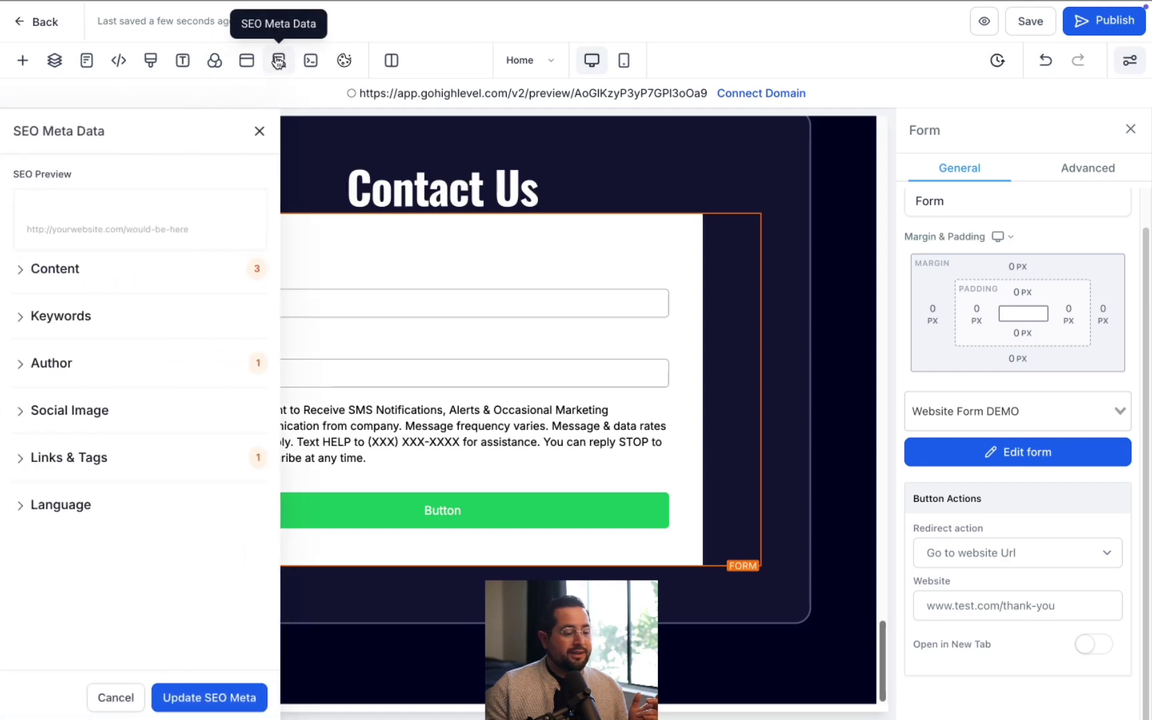
{"action": "left_click", "coordinate": [72, 276]}
{"action": "left_click", "coordinate": [80, 321]}
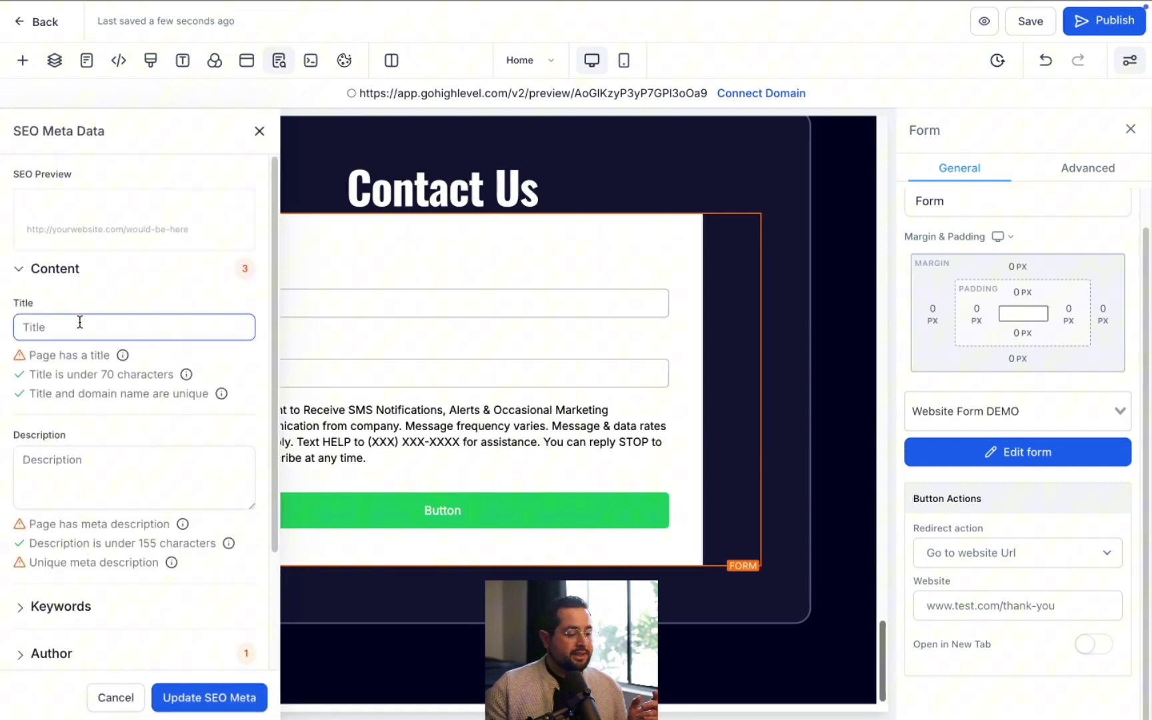
{"action": "type", "text": "John"}
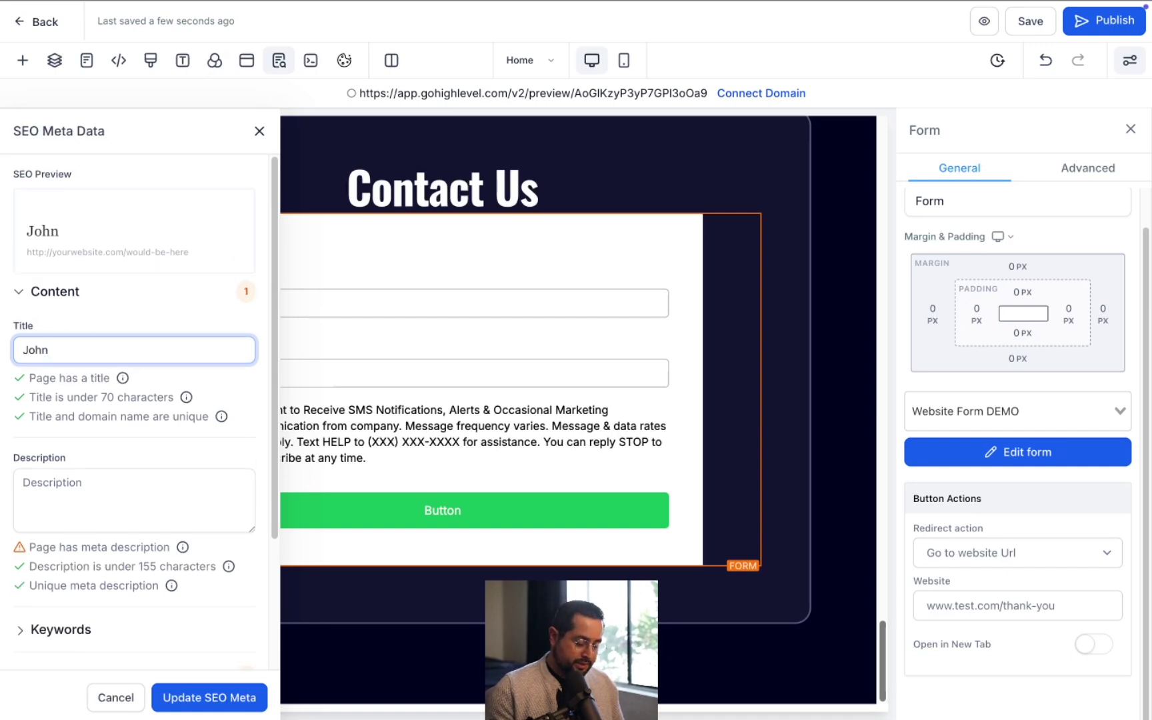
{"action": "type", "text": "'s website"}
{"action": "scroll", "coordinate": [134, 400], "scroll_direction": "down", "scroll_amount": 3}
{"action": "left_click", "coordinate": [80, 317]}
{"action": "type", "text": "A"}
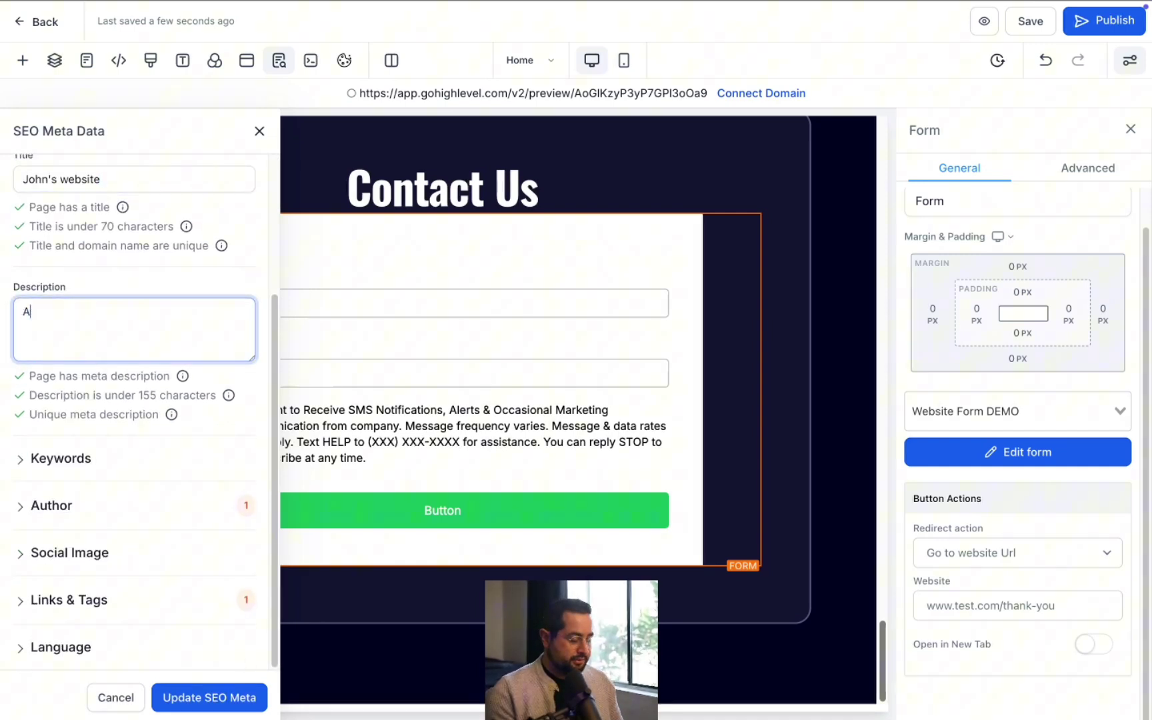
{"action": "type", "text": "wesome website services"}
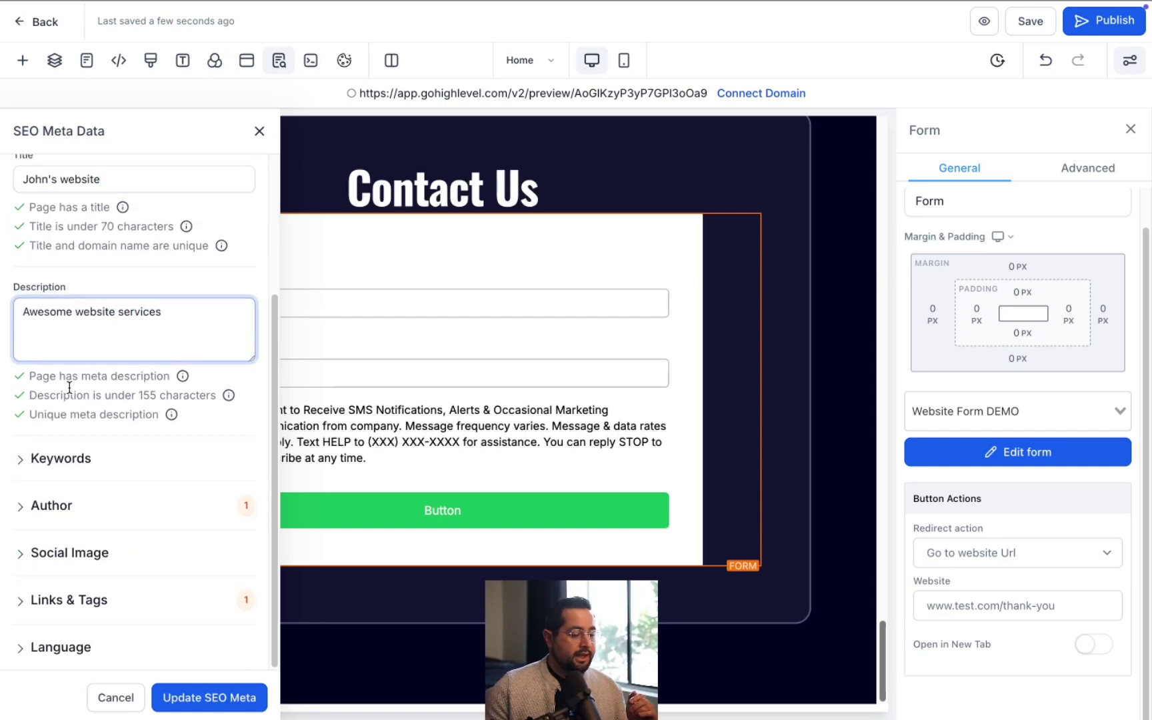
Step: Enter "websites, marketing," as the page's SEO keywords and review the SEO preview
{"action": "left_click", "coordinate": [77, 463]}
{"action": "left_click", "coordinate": [72, 496]}
{"action": "type", "text": "website"}
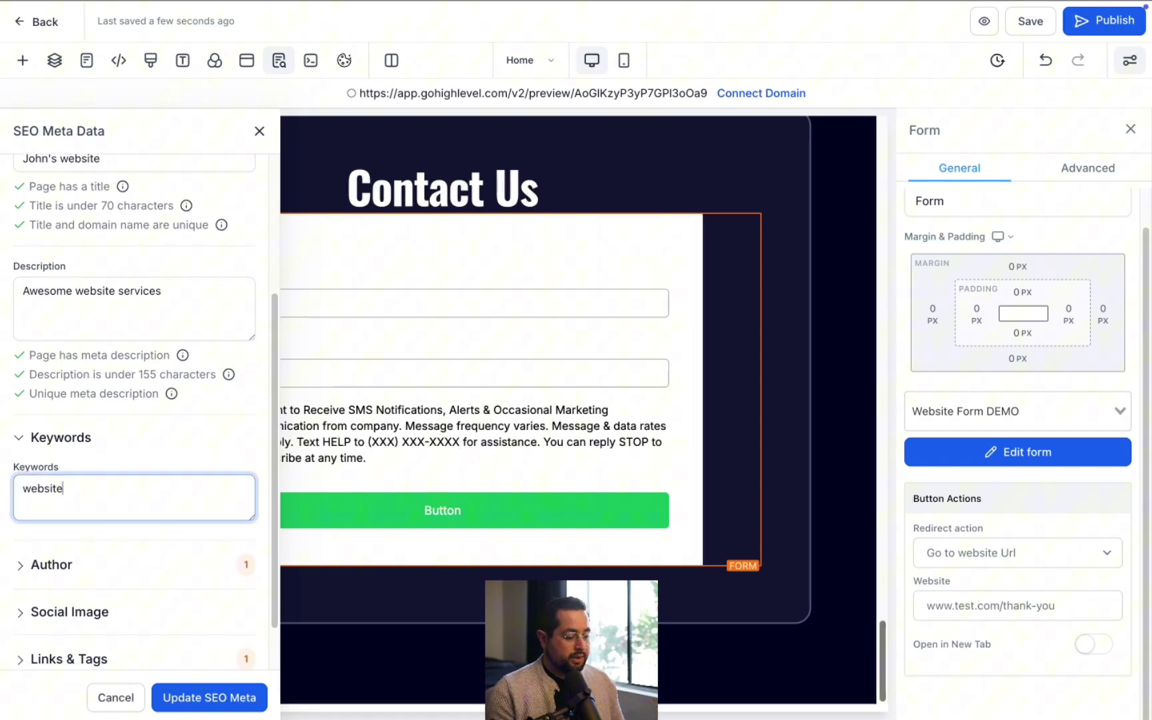
{"action": "type", "text": "s, marketing,"}
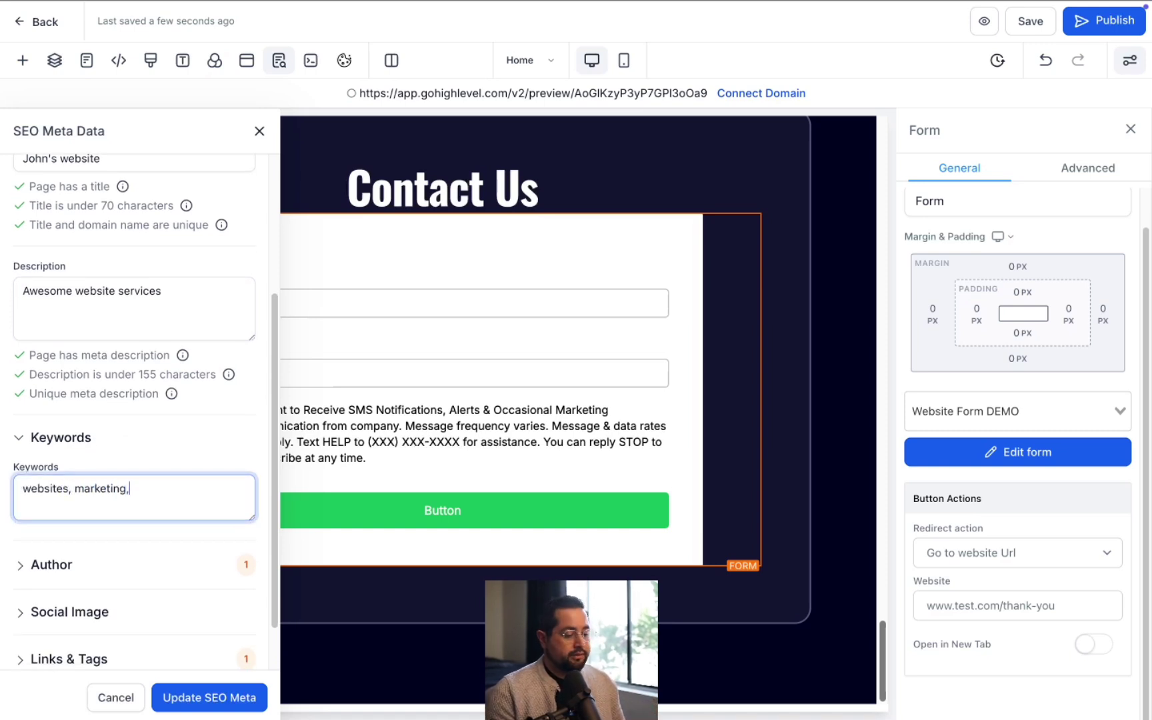
{"action": "scroll", "coordinate": [108, 468], "scroll_direction": "down", "scroll_amount": 1}
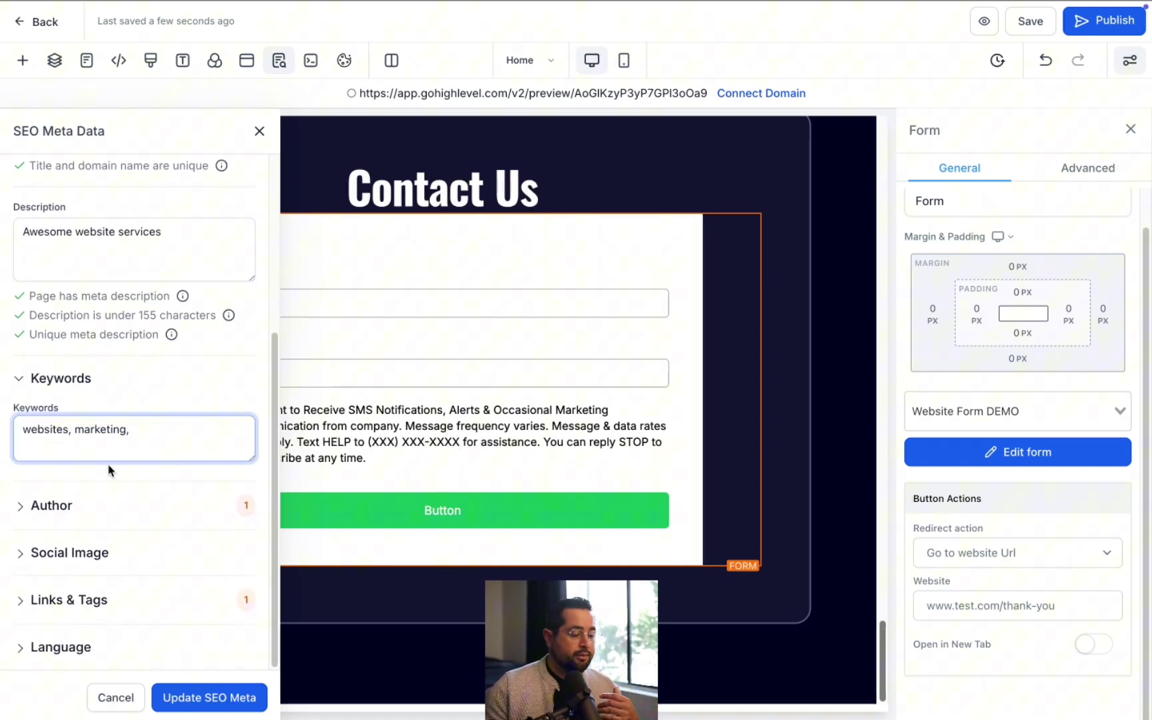
{"action": "scroll", "coordinate": [134, 489], "scroll_direction": "up", "scroll_amount": 5}
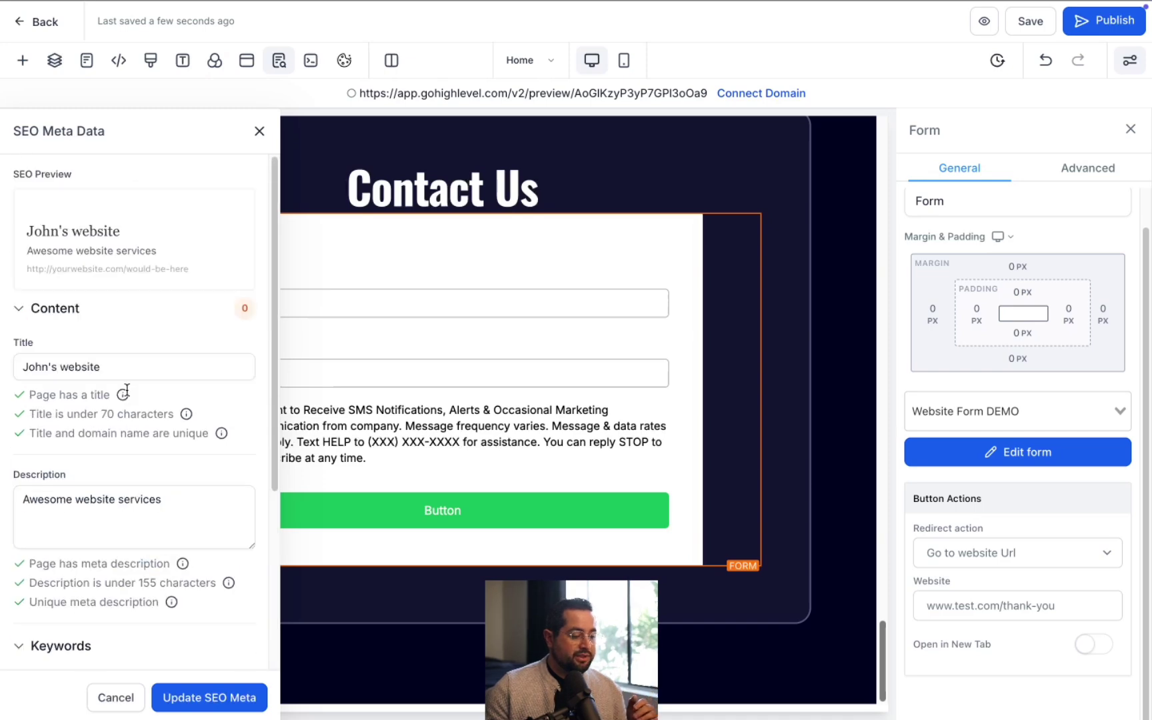
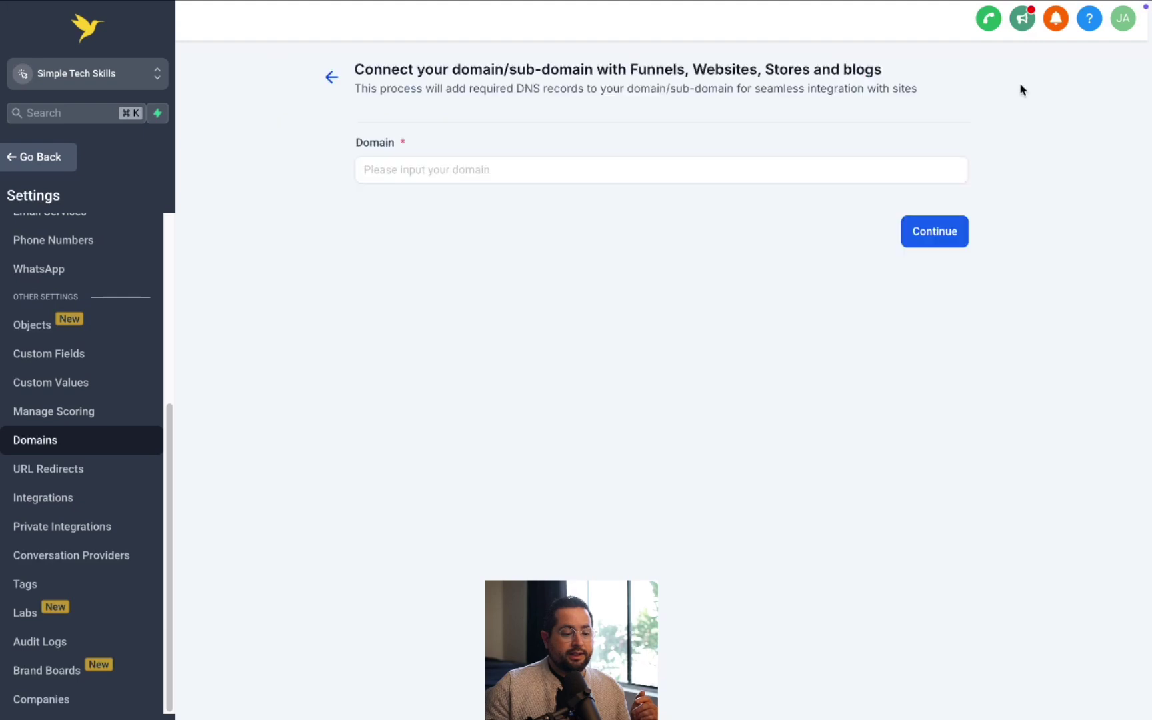
Step: Enter test.com as the domain to connect and open the manual DNS record setup for it
{"action": "left_click", "coordinate": [497, 170]}
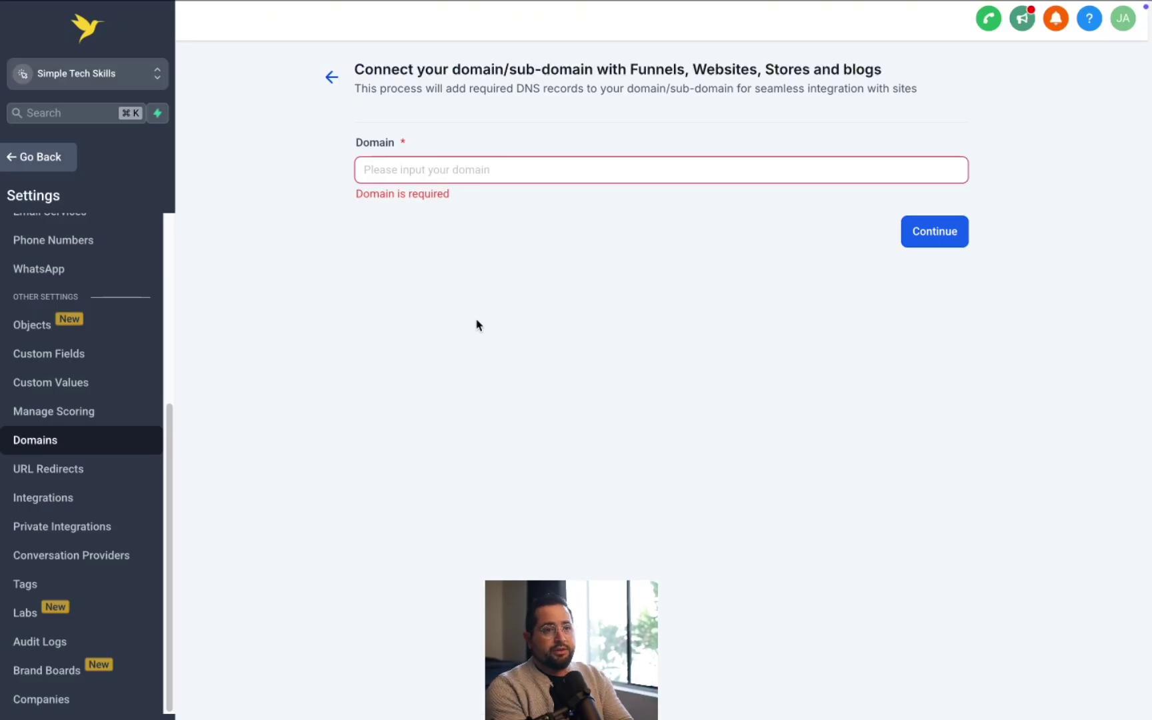
{"action": "left_click", "coordinate": [488, 164]}
{"action": "type", "text": "test.com"}
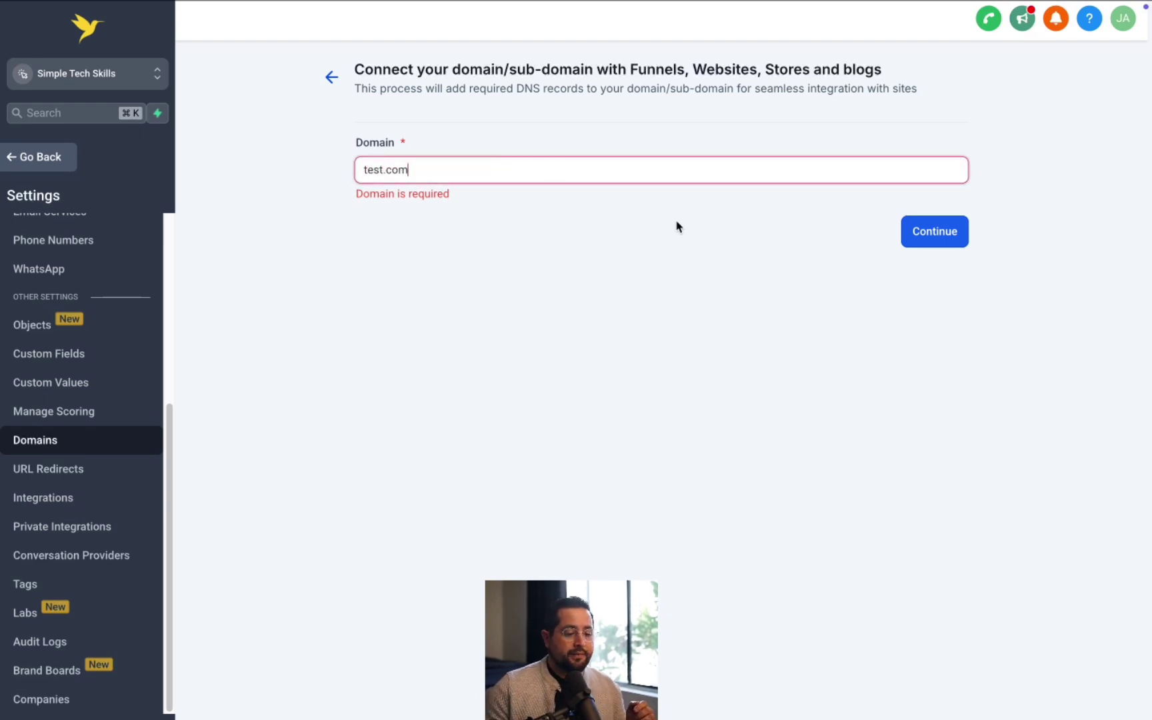
{"action": "left_click", "coordinate": [932, 231]}
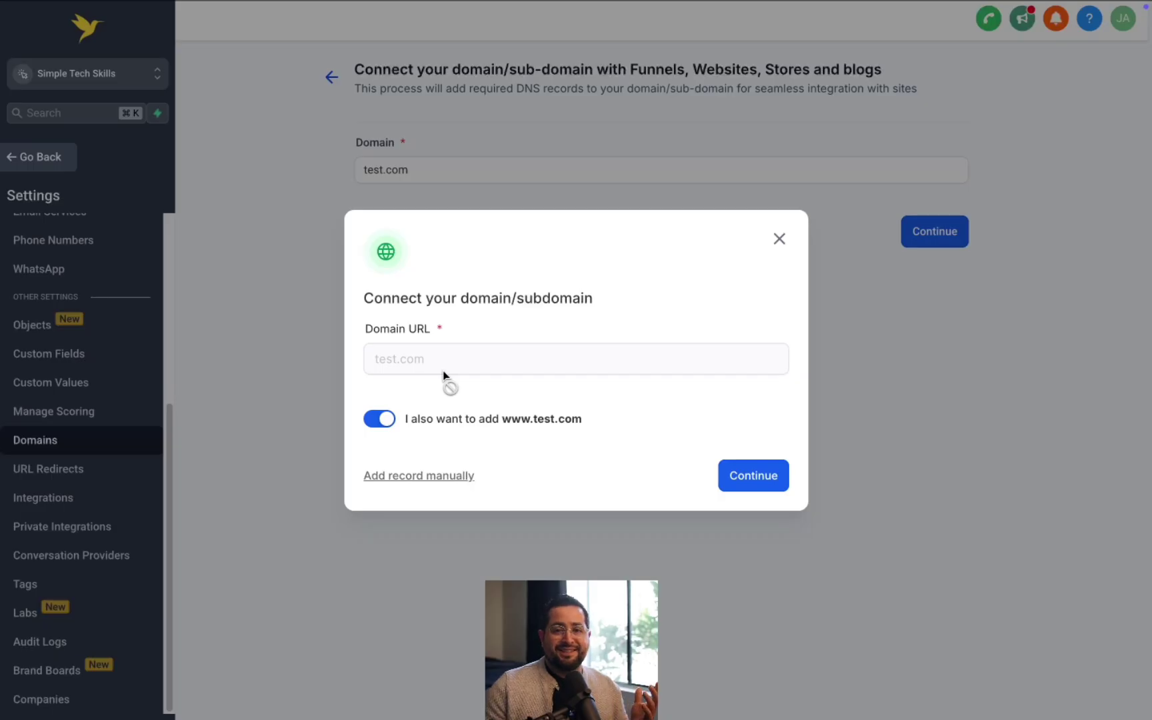
{"action": "left_click", "coordinate": [418, 477]}
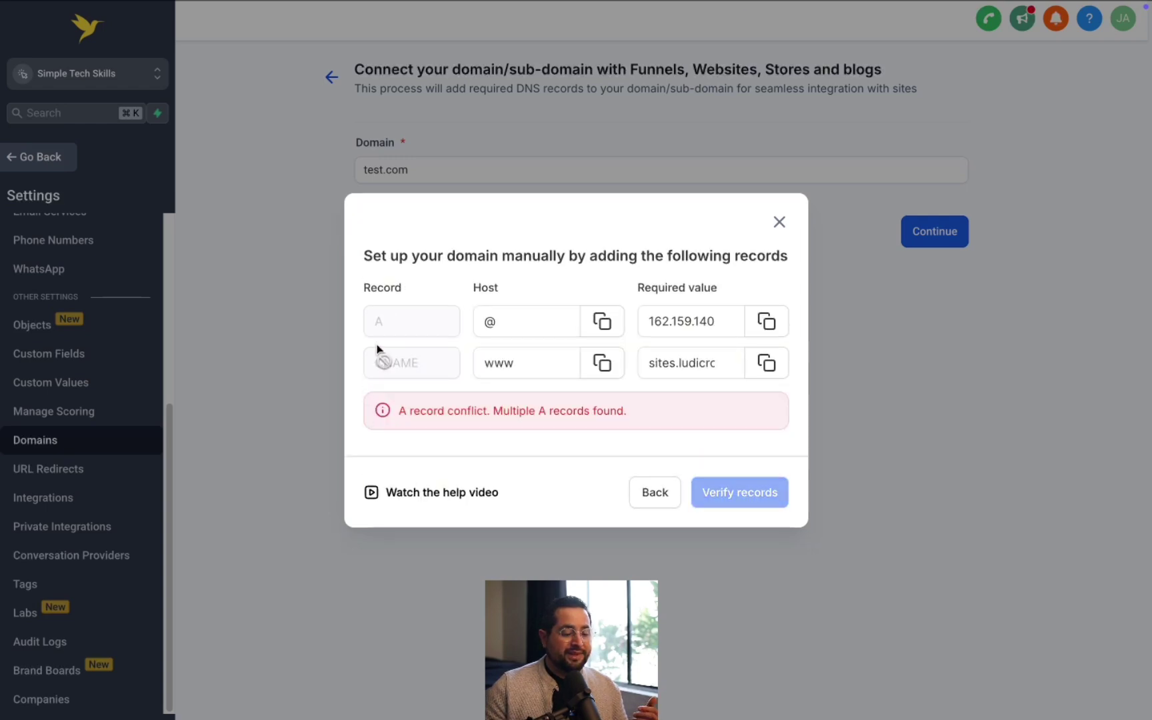
Step: Examine the hosts and required values of the A and CNAME records and leave the domain setup
{"action": "left_click", "coordinate": [566, 358]}
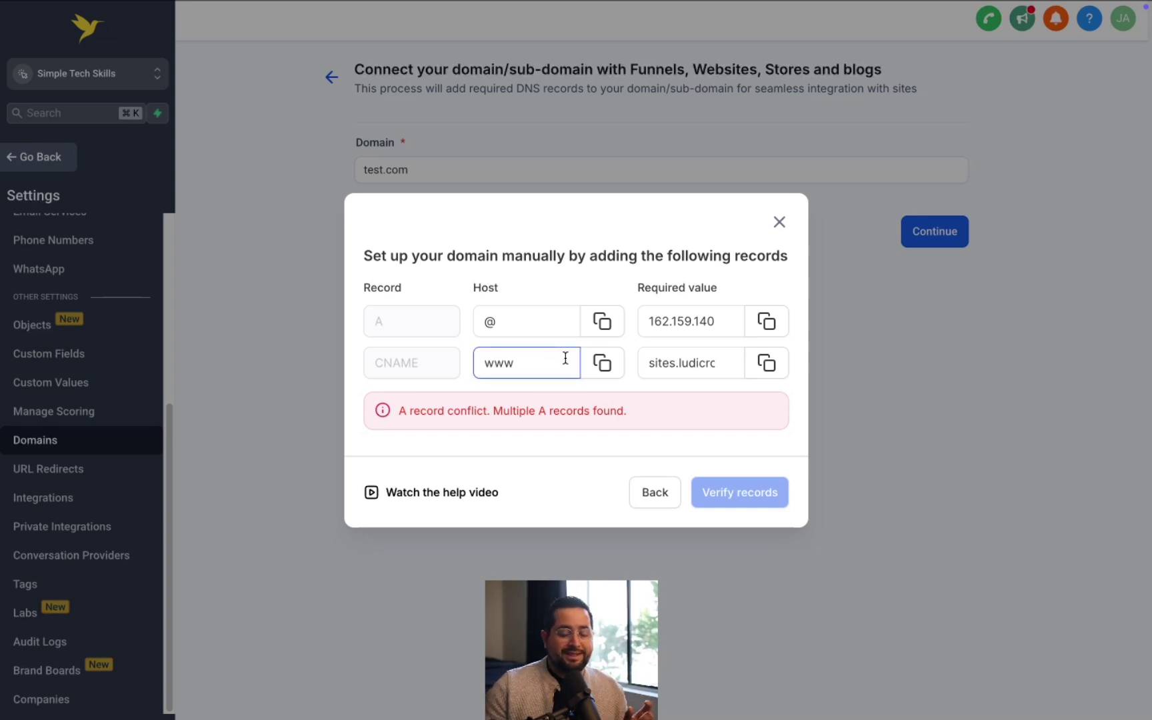
{"action": "left_click", "coordinate": [689, 363]}
{"action": "left_click", "coordinate": [566, 329]}
{"action": "left_click", "coordinate": [667, 330]}
{"action": "left_click", "coordinate": [763, 346]}
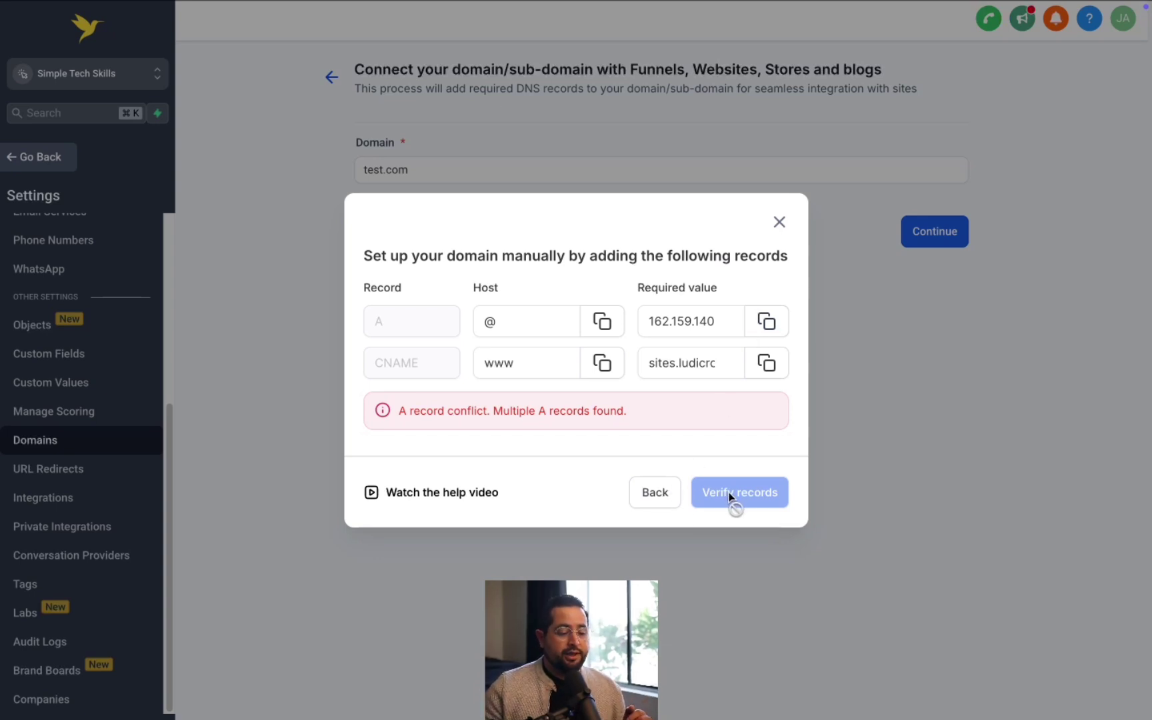
{"action": "left_click", "coordinate": [654, 493]}
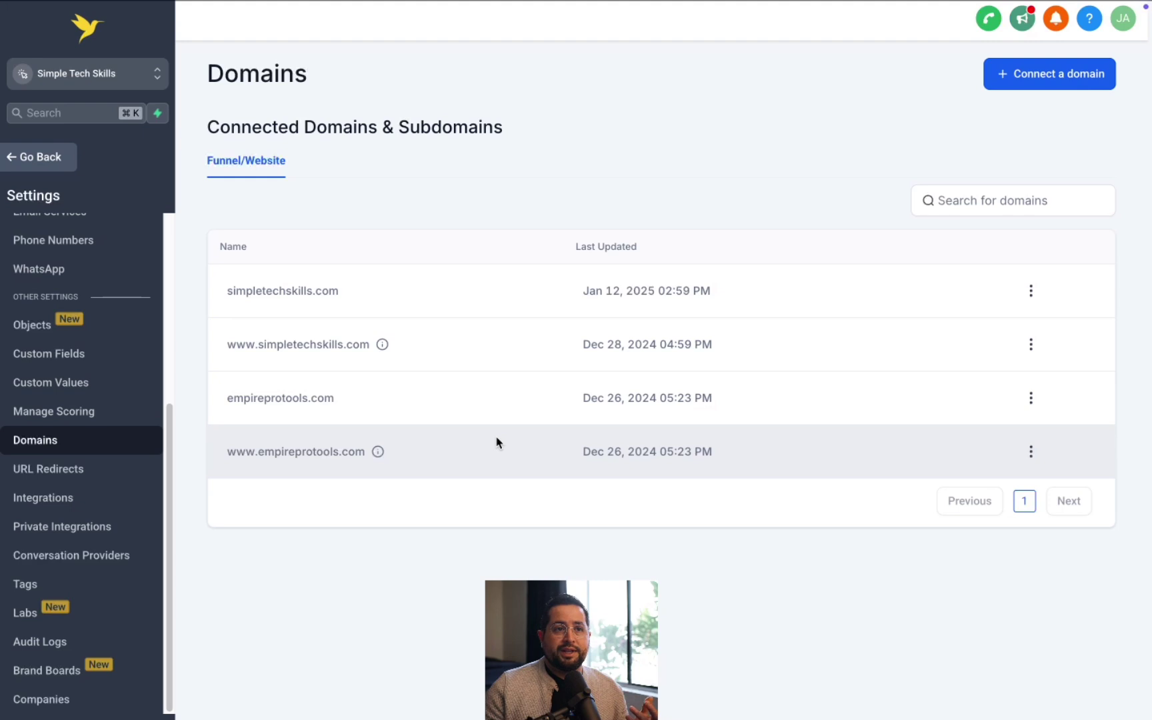
Step: Reopen the Thrive Business Coaching website's Home page in the editor and choose simpletechskills.com as the domain for publishing
{"action": "left_click", "coordinate": [40, 160]}
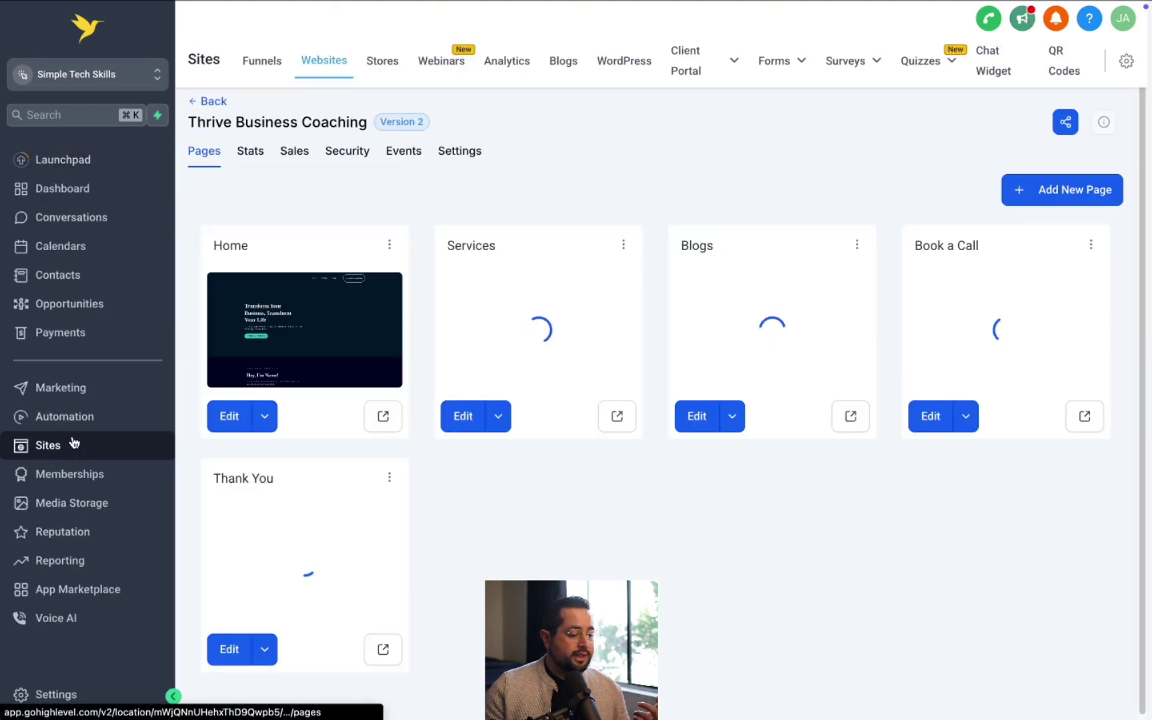
{"action": "left_click", "coordinate": [229, 419]}
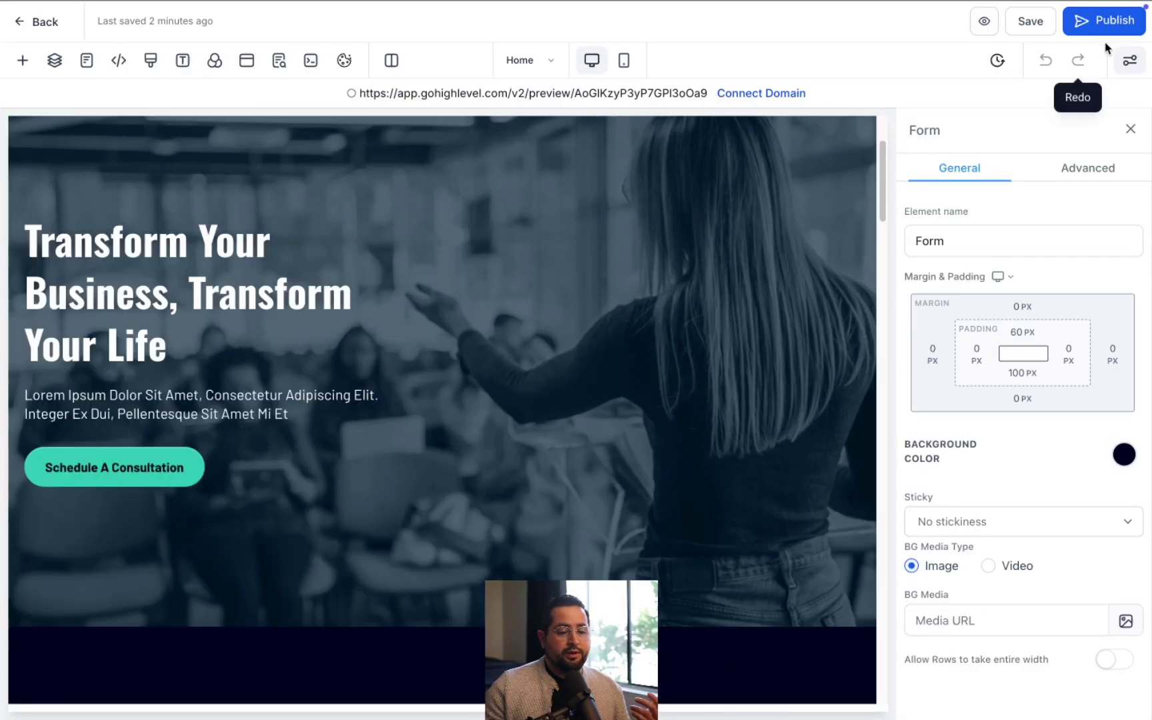
{"action": "left_click", "coordinate": [1107, 23]}
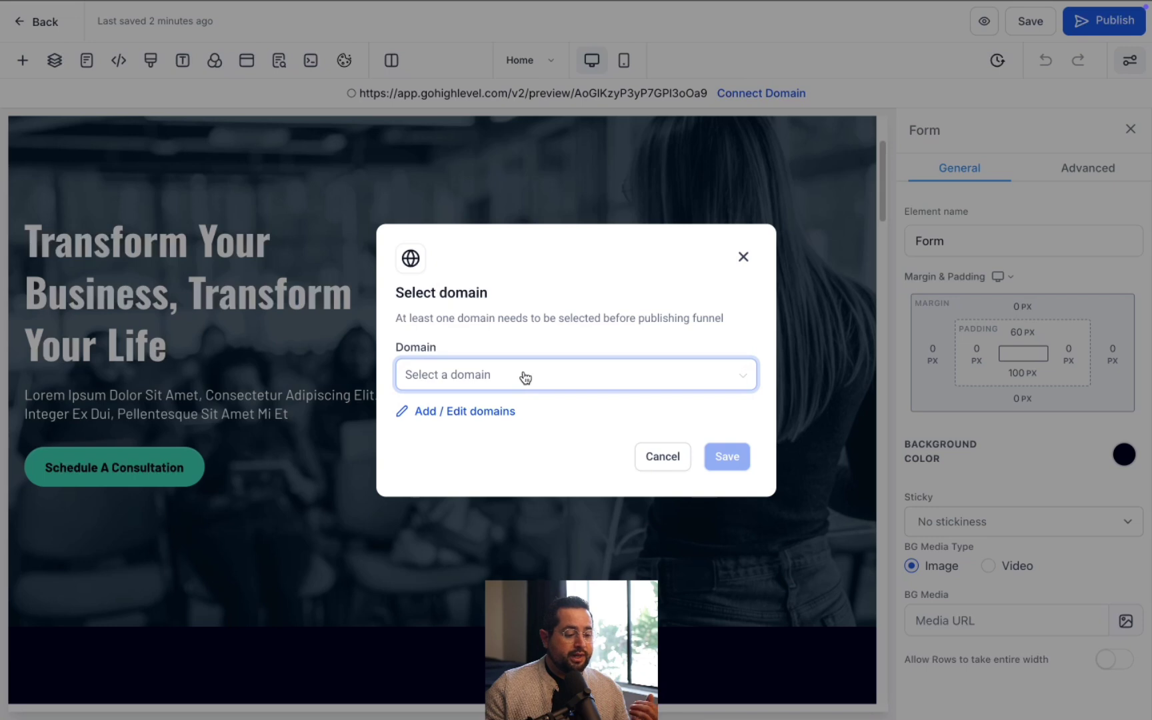
{"action": "left_click", "coordinate": [526, 377]}
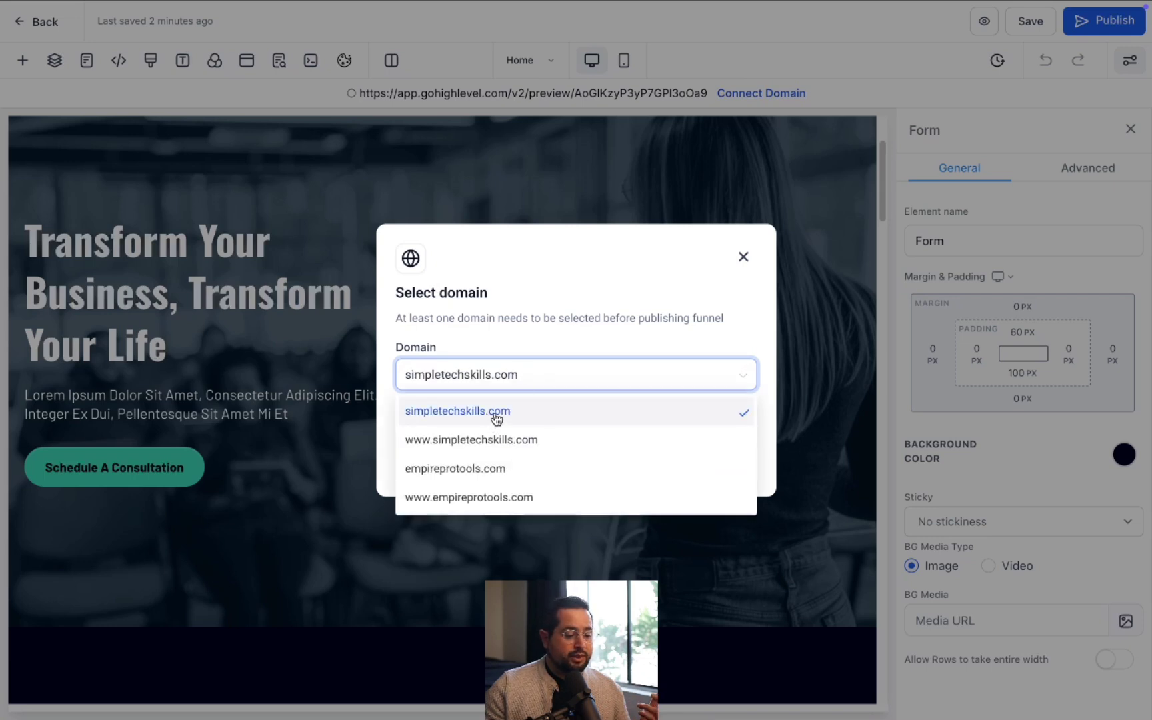
{"action": "left_click", "coordinate": [496, 413]}
{"action": "left_click", "coordinate": [721, 457]}
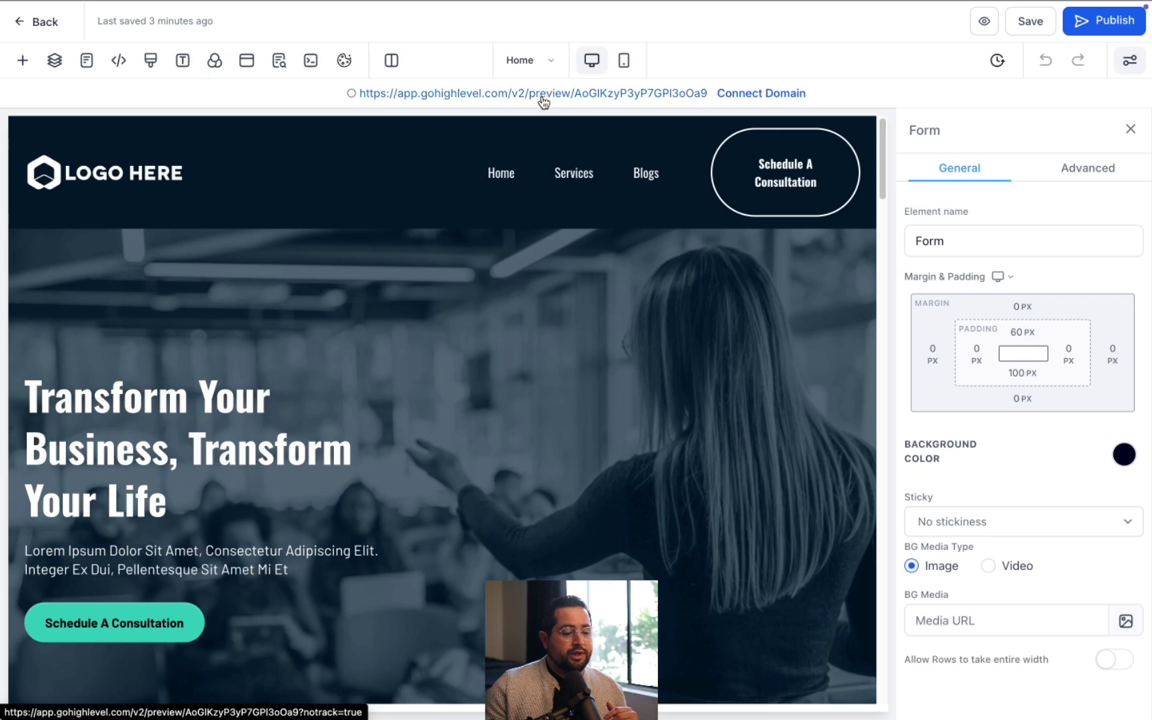
Step: Open the Home page's preview link and look through the whole page
{"action": "left_click", "coordinate": [596, 96]}
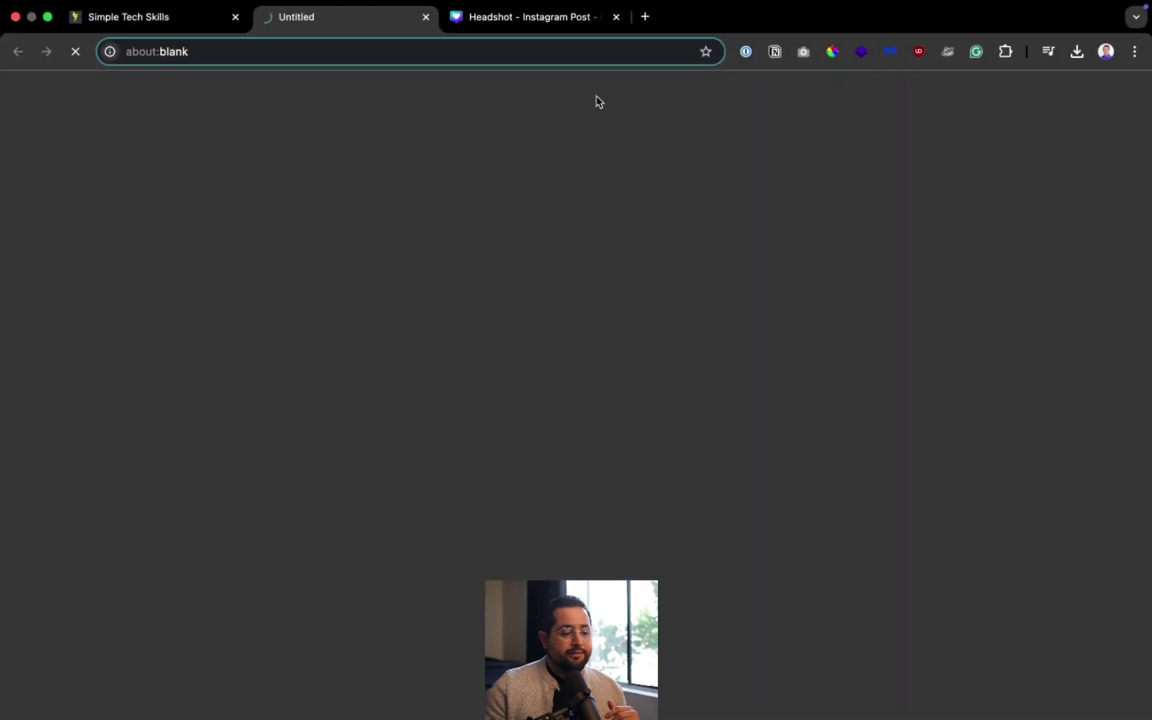
{"action": "scroll", "coordinate": [643, 267], "scroll_direction": "down", "scroll_amount": 20}
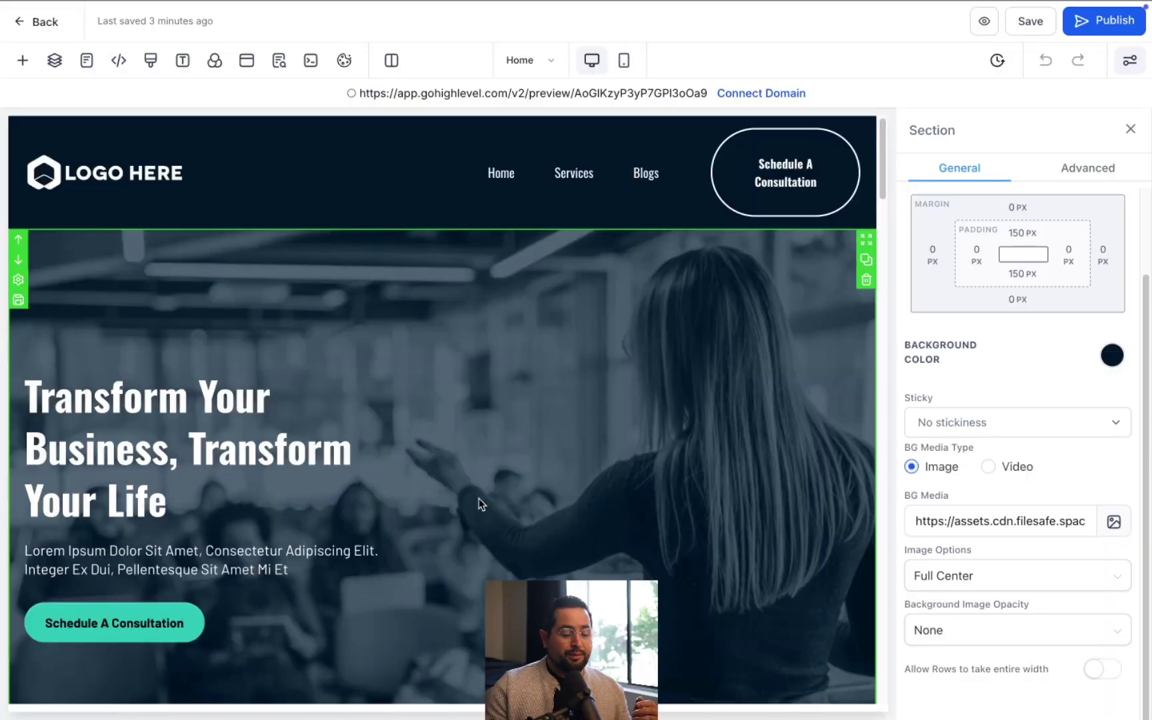
Step: Look through the Home page down to the contact form and check the Contact Us section's element name
{"action": "scroll", "coordinate": [394, 512], "scroll_direction": "down", "scroll_amount": 9}
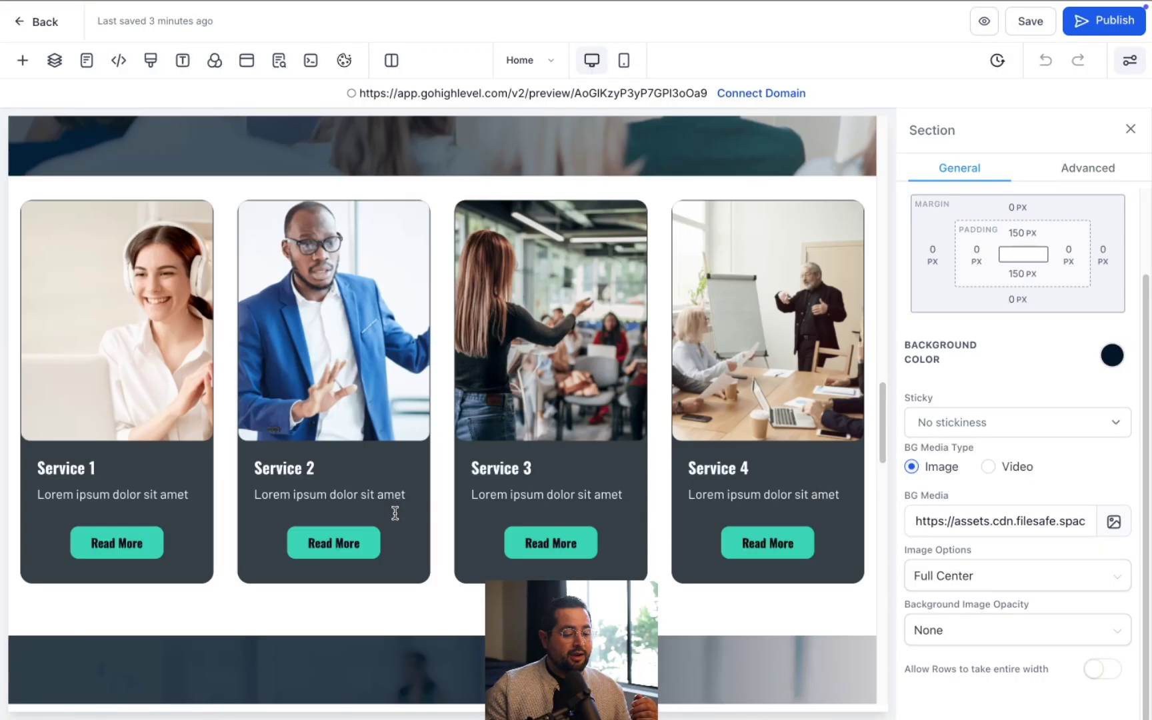
{"action": "scroll", "coordinate": [395, 513], "scroll_direction": "down", "scroll_amount": 5}
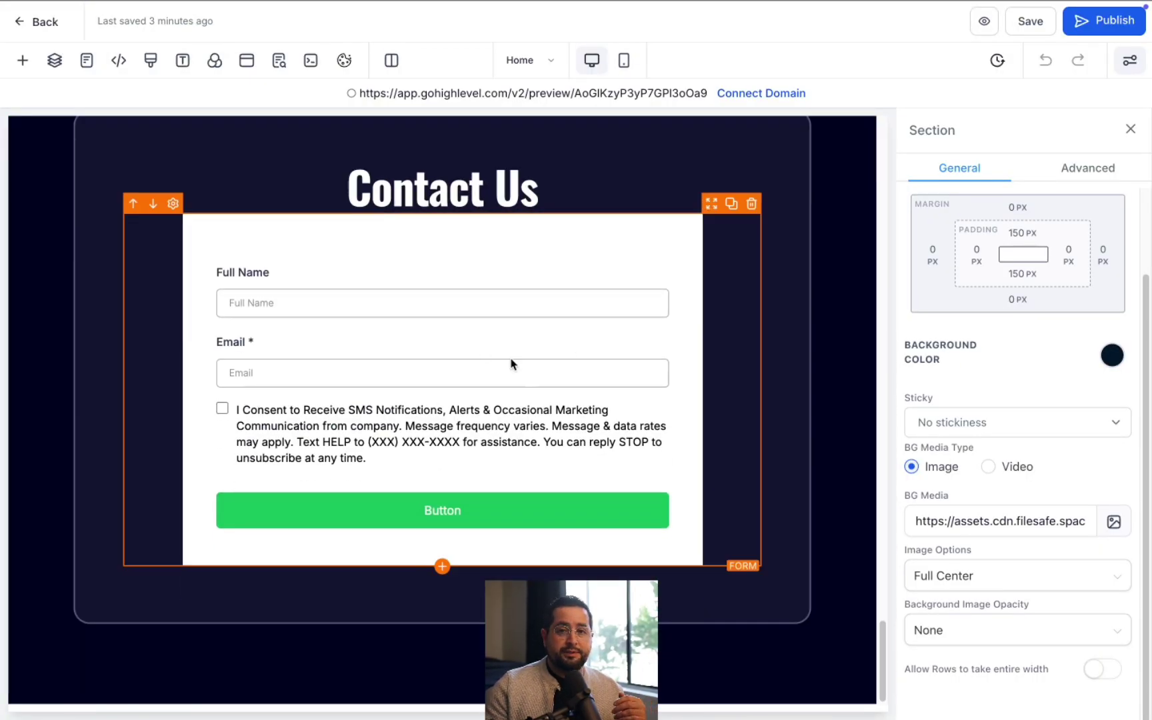
{"action": "scroll", "coordinate": [511, 363], "scroll_direction": "up", "scroll_amount": 7}
{"action": "scroll", "coordinate": [678, 511], "scroll_direction": "down", "scroll_amount": 1}
{"action": "scroll", "coordinate": [677, 511], "scroll_direction": "down", "scroll_amount": 2}
{"action": "left_click", "coordinate": [728, 439]}
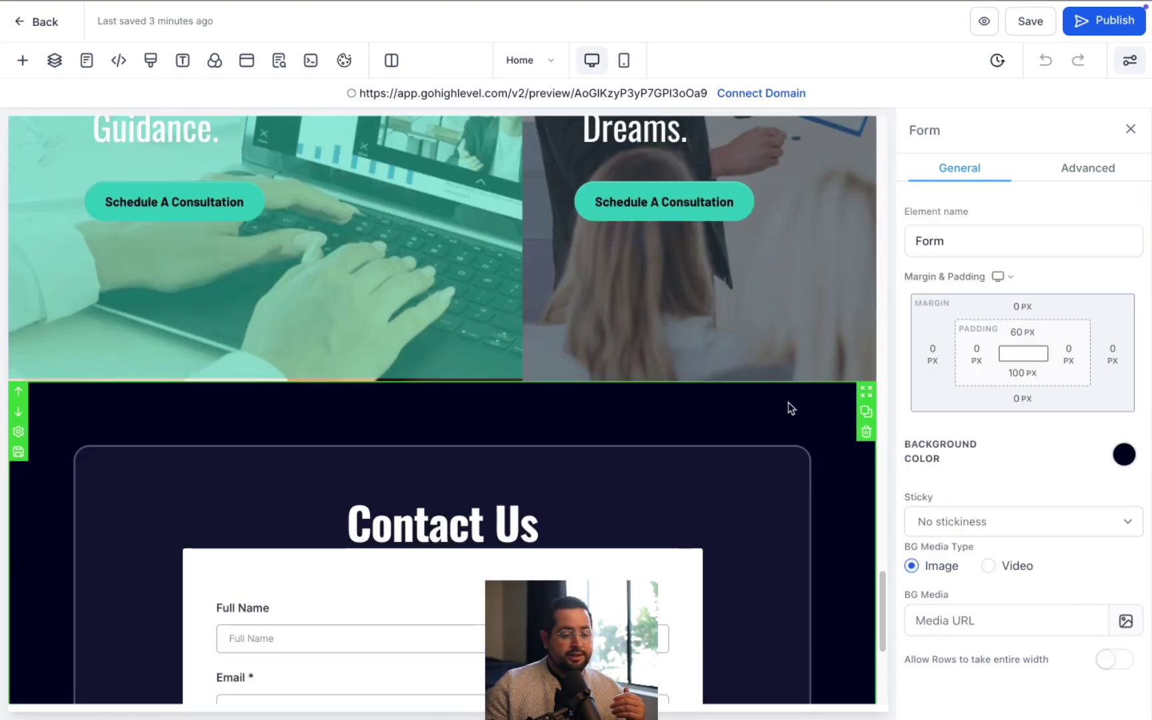
{"action": "left_click", "coordinate": [954, 244]}
{"action": "left_click_drag", "start_coordinate": [957, 230], "coordinate": [918, 239]}
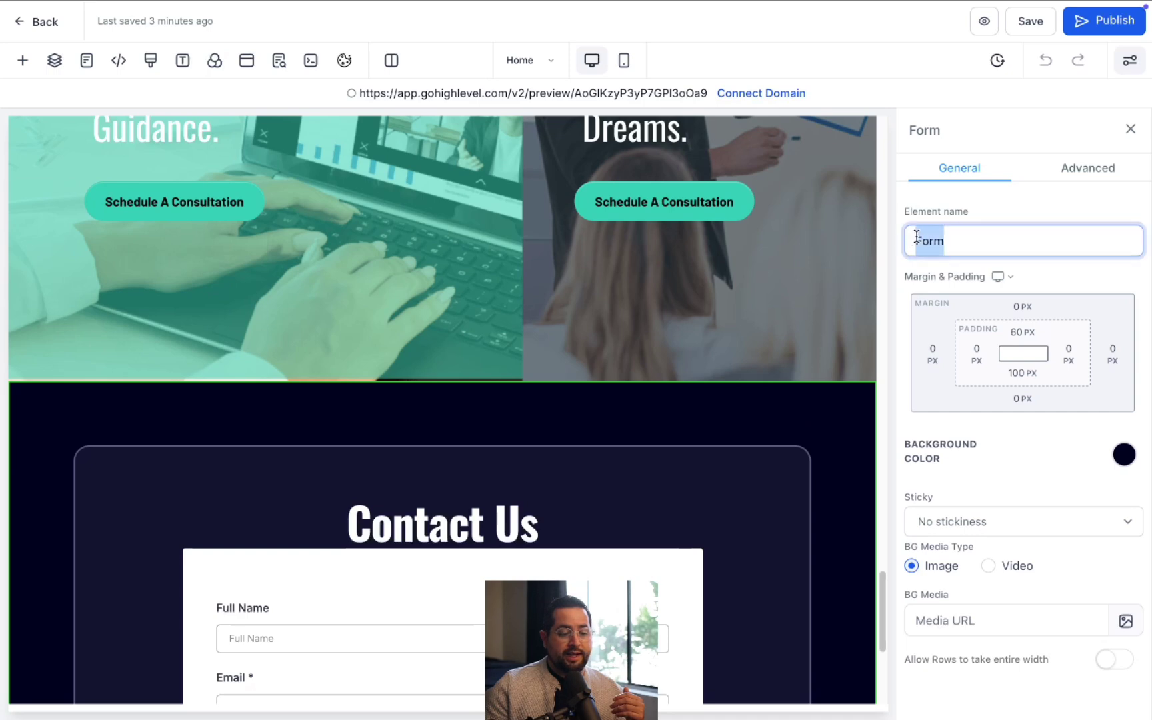
Step: Find the Button element and add it above the Schedule A Consultation button in the hero section
{"action": "scroll", "coordinate": [442, 526], "scroll_direction": "up", "scroll_amount": 15}
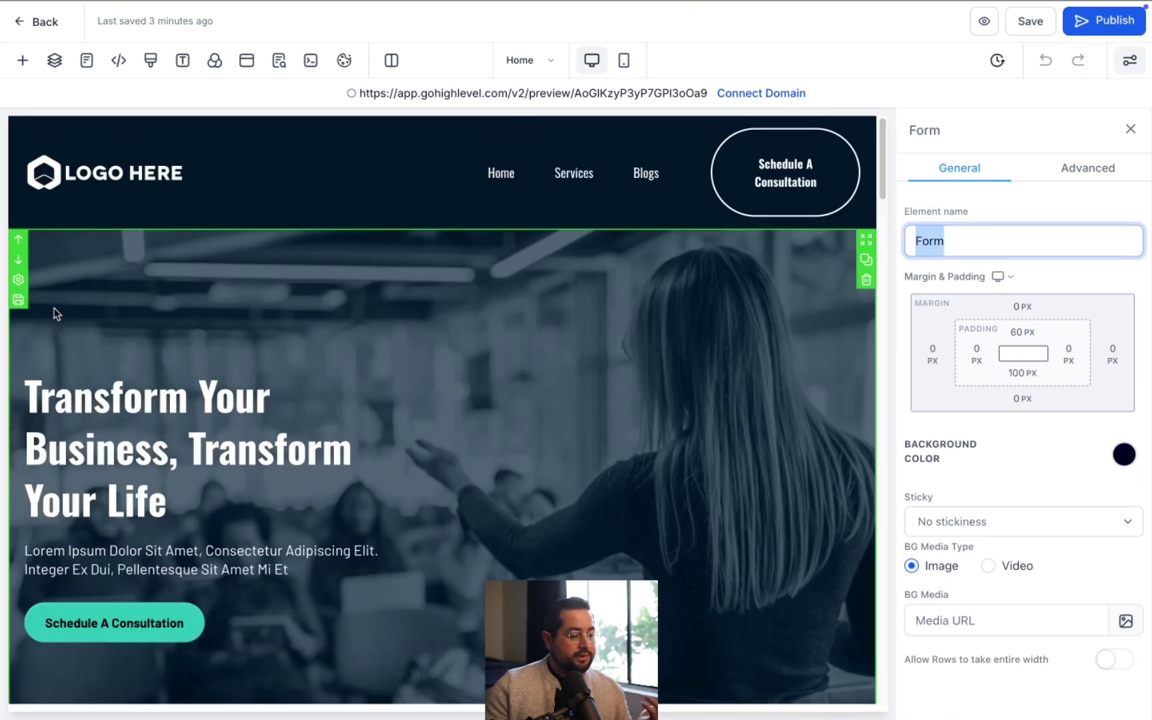
{"action": "left_click", "coordinate": [24, 62]}
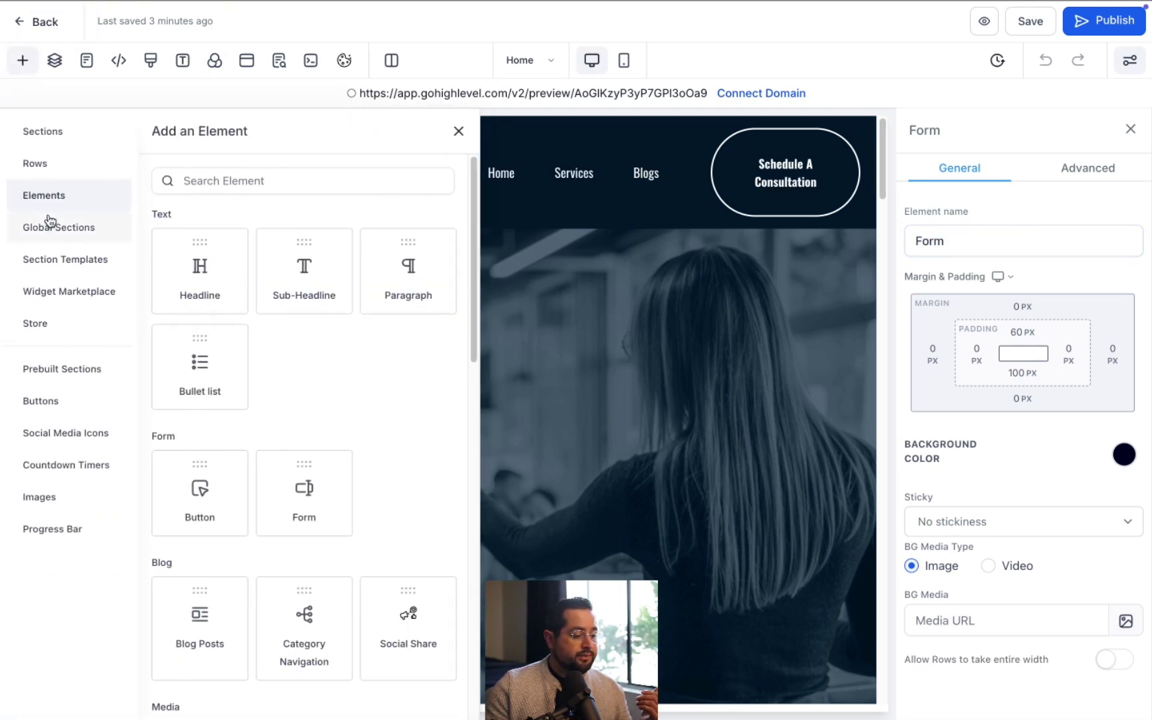
{"action": "left_click", "coordinate": [208, 180]}
{"action": "type", "text": "button"}
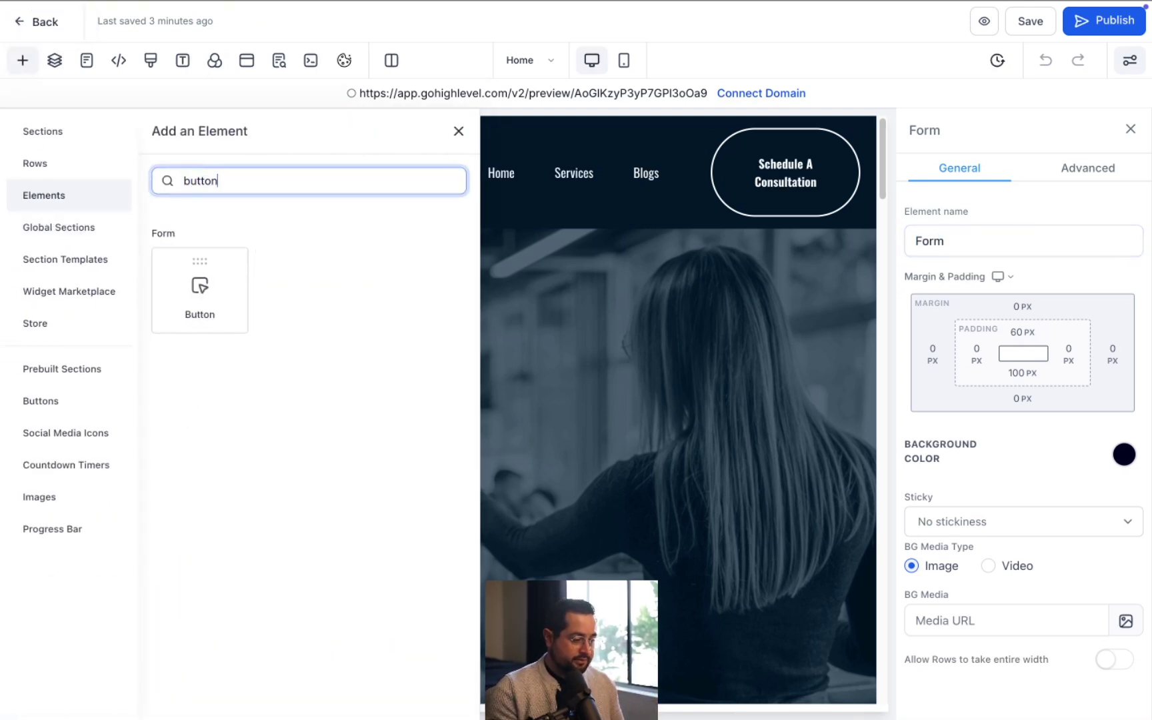
{"action": "left_click_drag", "start_coordinate": [199, 285], "coordinate": [212, 673]}
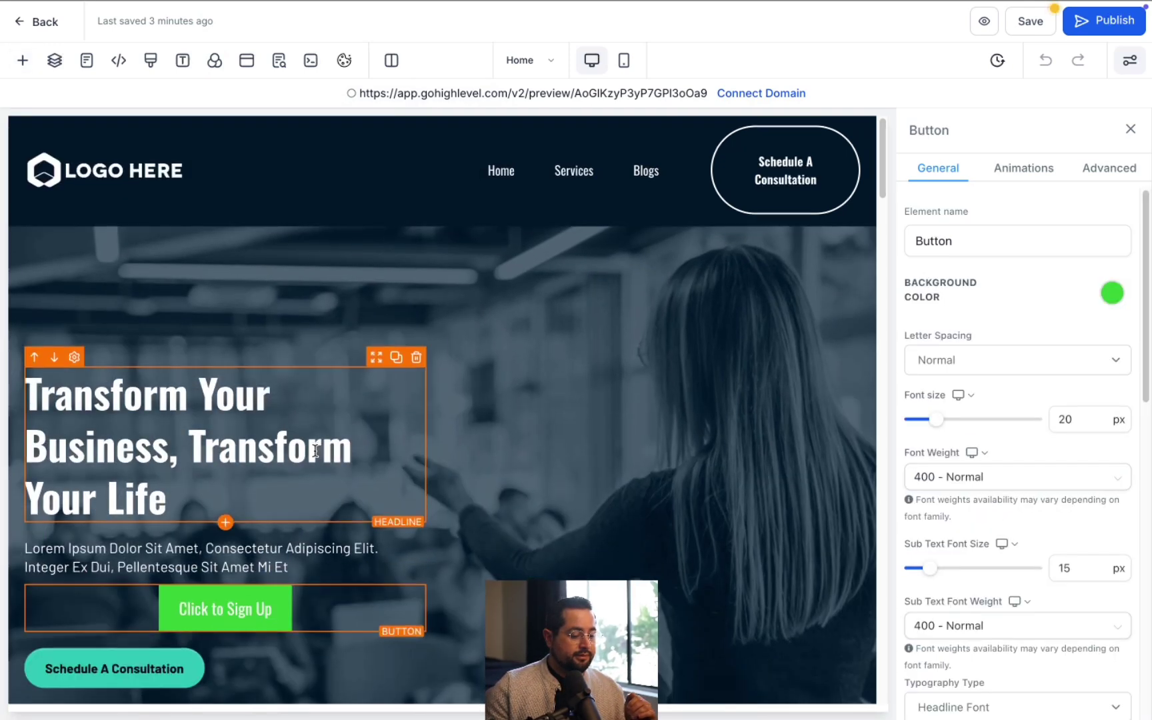
Step: Look through the new Click to Sign Up button's general settings and delete that button
{"action": "scroll", "coordinate": [301, 404], "scroll_direction": "down", "scroll_amount": 3}
{"action": "scroll", "coordinate": [1017, 394], "scroll_direction": "down", "scroll_amount": 3}
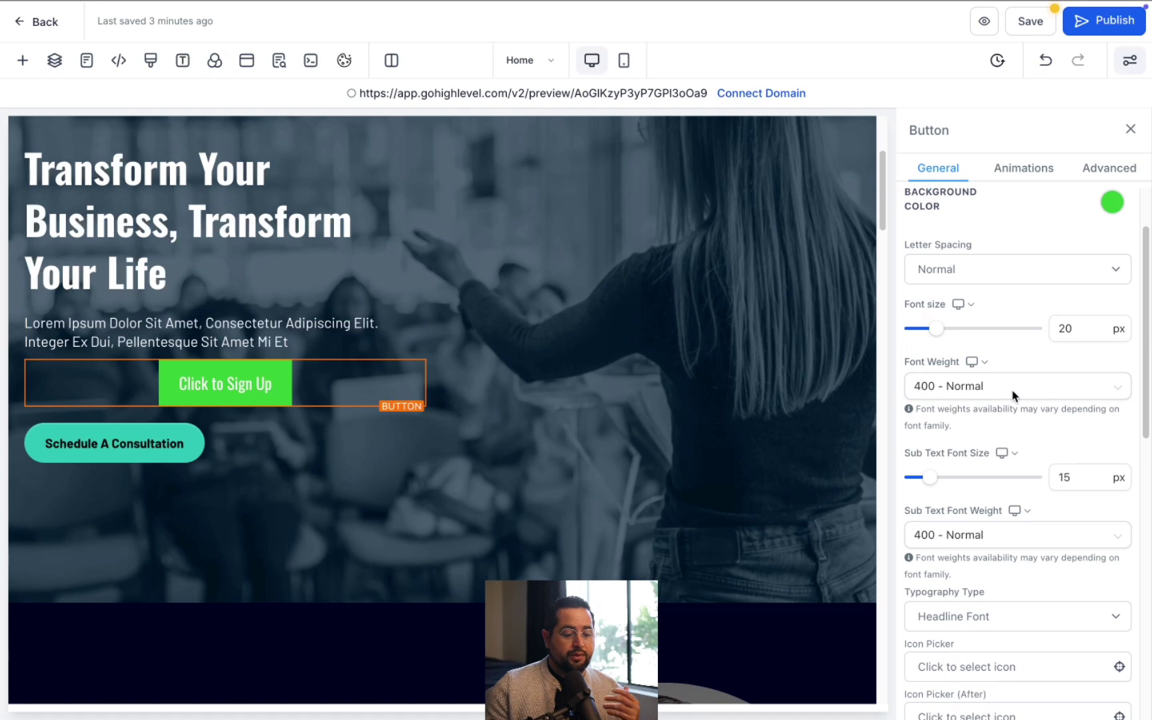
{"action": "scroll", "coordinate": [1010, 611], "scroll_direction": "down", "scroll_amount": 8}
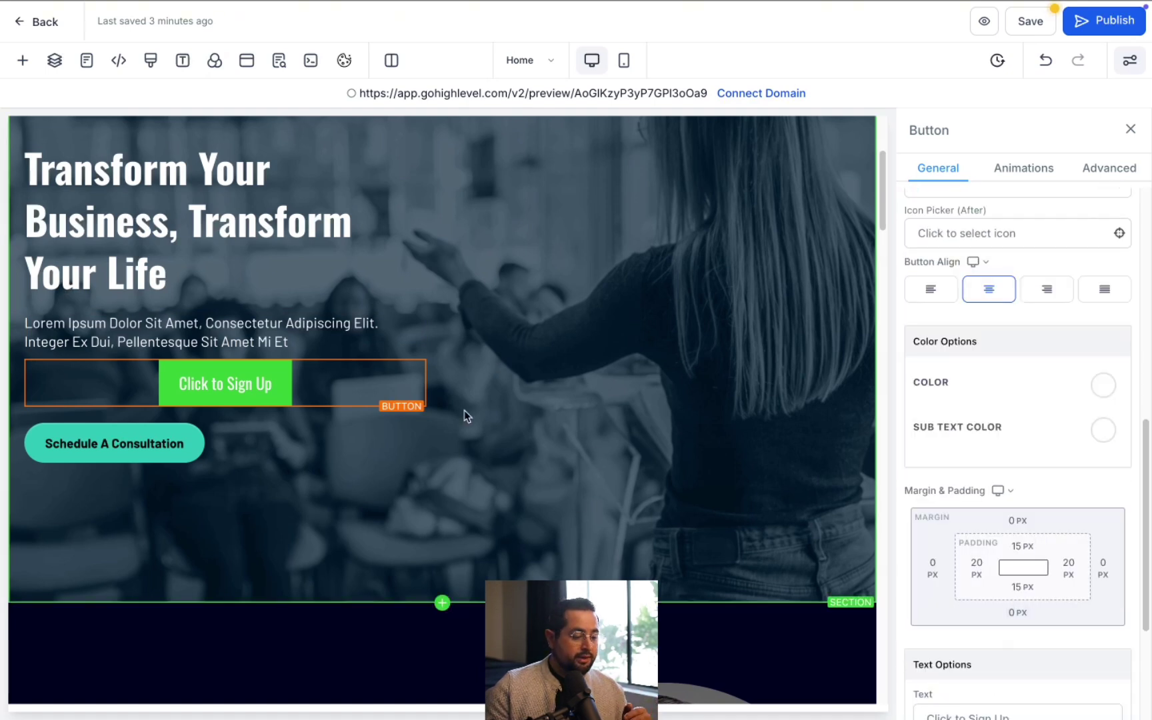
{"action": "left_click", "coordinate": [416, 348]}
Step: Set the hero's Schedule A Consultation button action to Scroll to Element with the contact Form as its target
{"action": "left_click", "coordinate": [85, 390]}
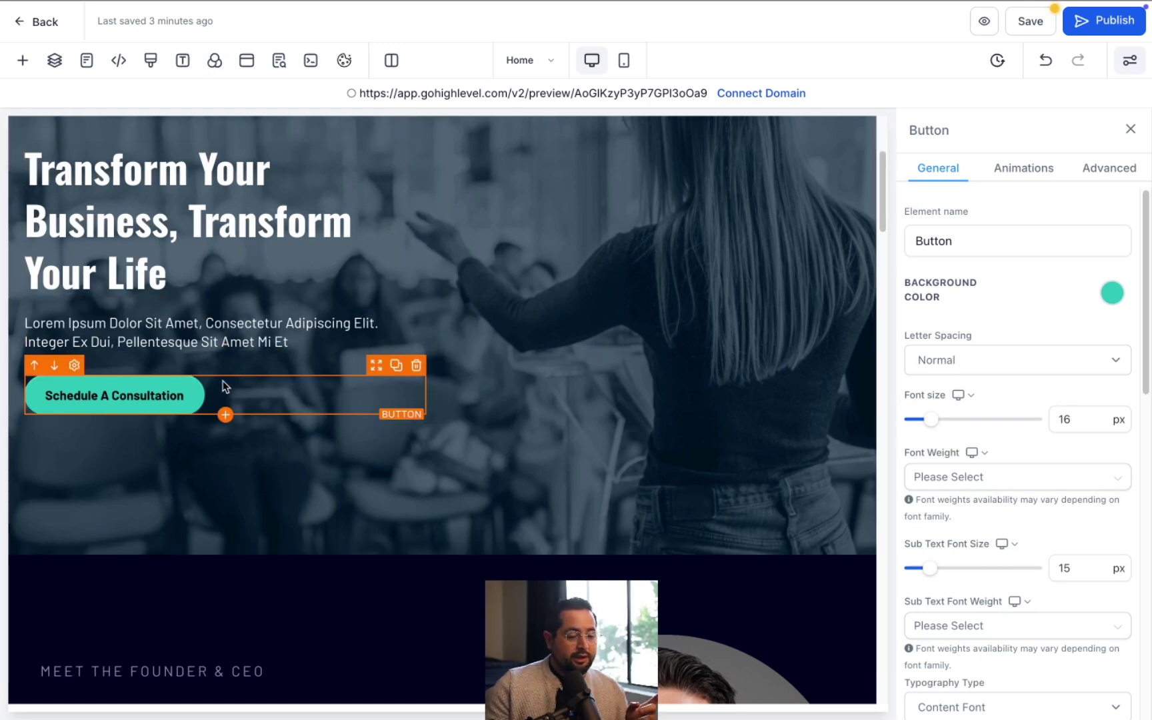
{"action": "scroll", "coordinate": [986, 412], "scroll_direction": "down", "scroll_amount": 10}
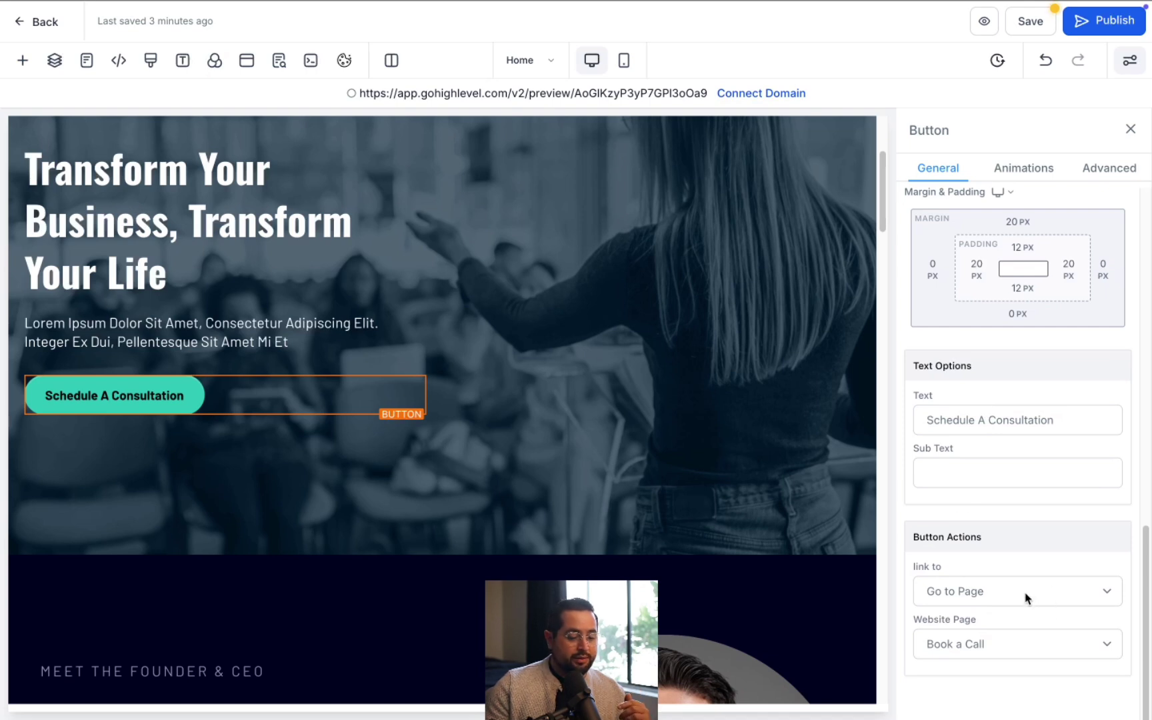
{"action": "left_click", "coordinate": [1016, 594]}
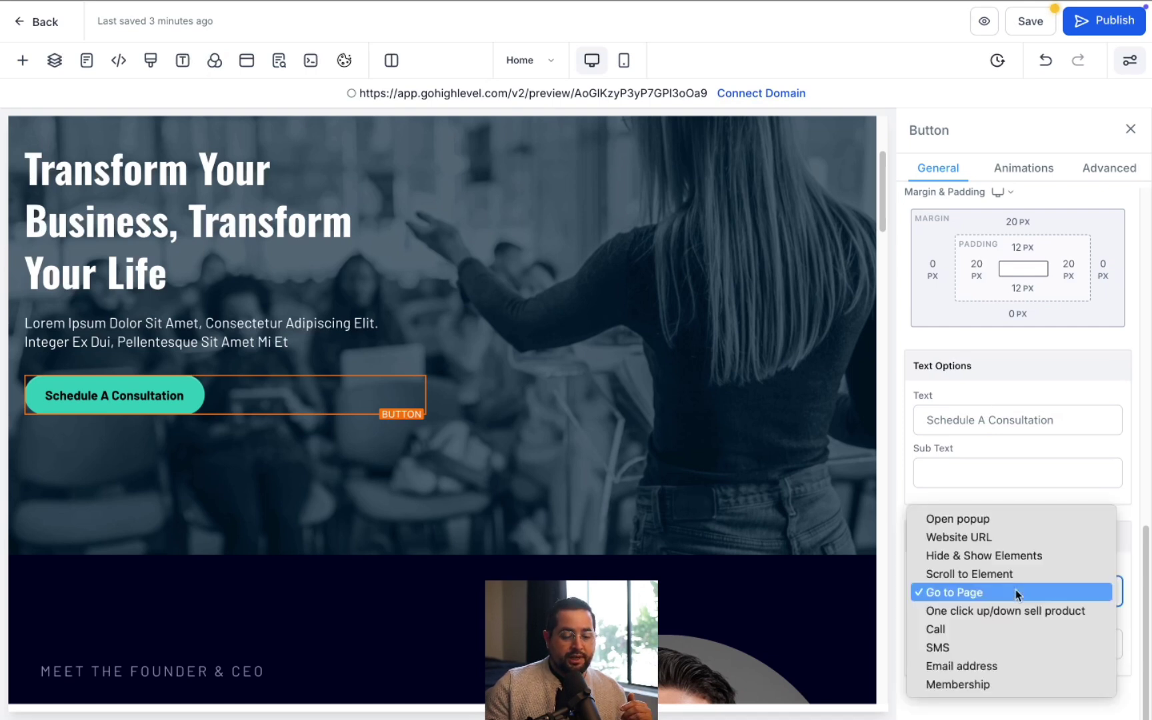
{"action": "left_click", "coordinate": [976, 573]}
{"action": "scroll", "coordinate": [962, 553], "scroll_direction": "down", "scroll_amount": 5}
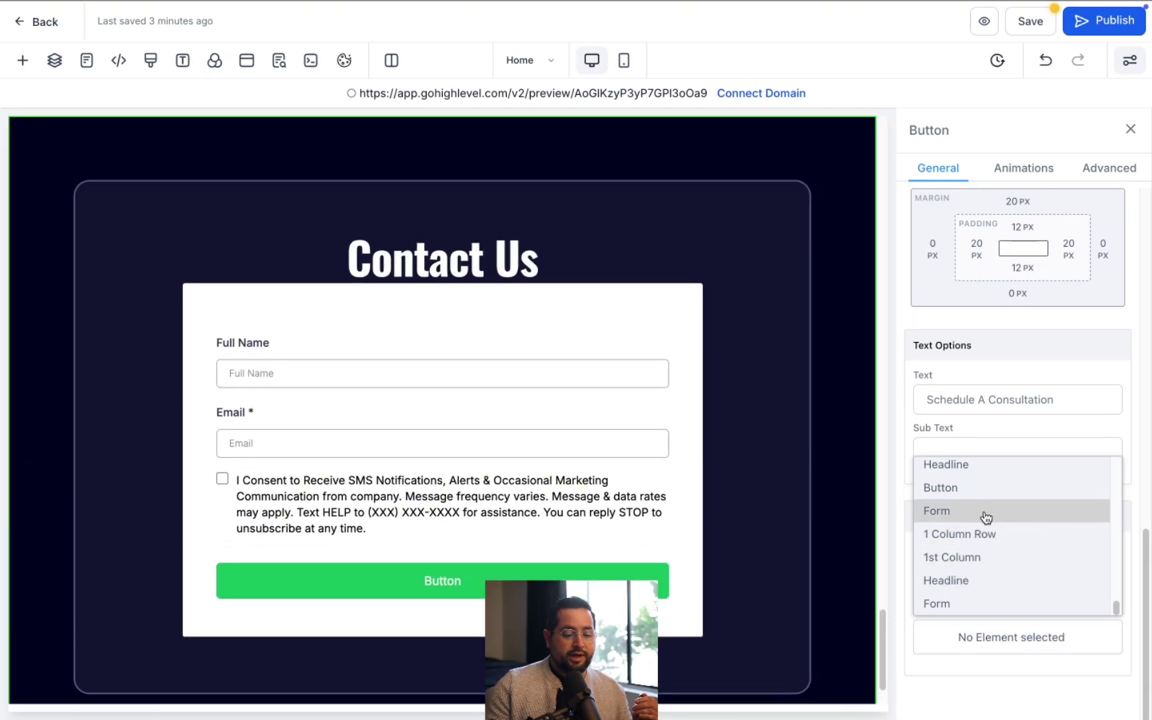
{"action": "left_click", "coordinate": [998, 512]}
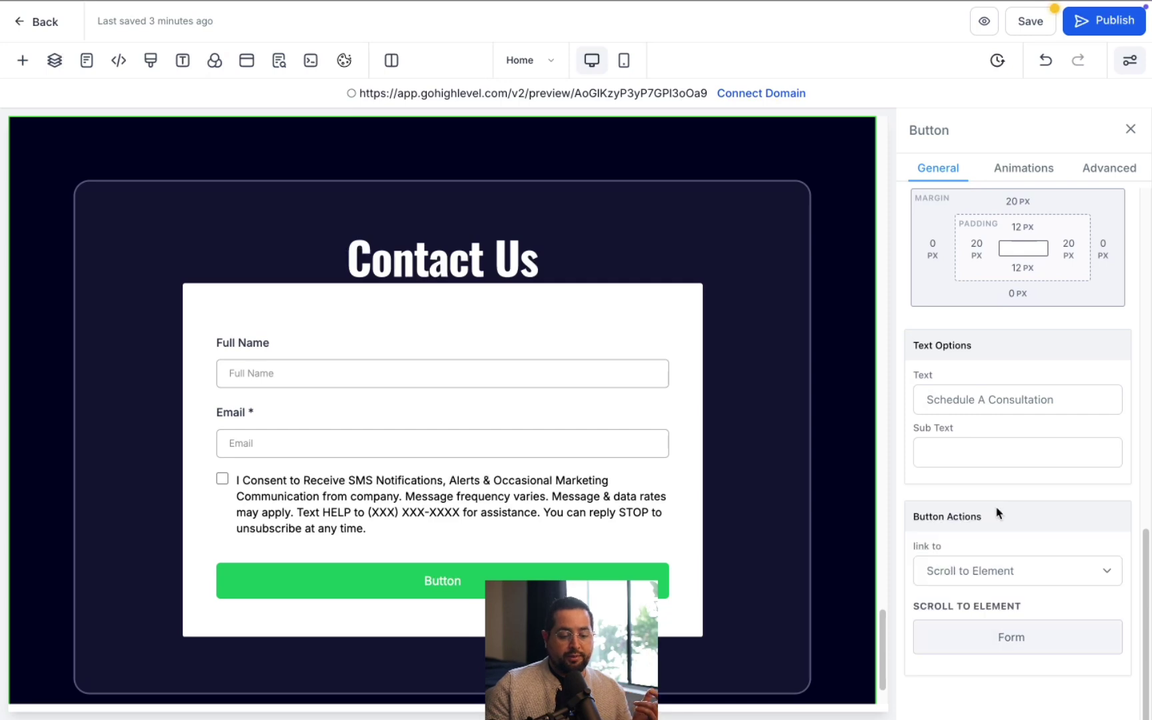
Step: Check the Contact Us section's element name again and save the Home page
{"action": "scroll", "coordinate": [840, 304], "scroll_direction": "up", "scroll_amount": 4}
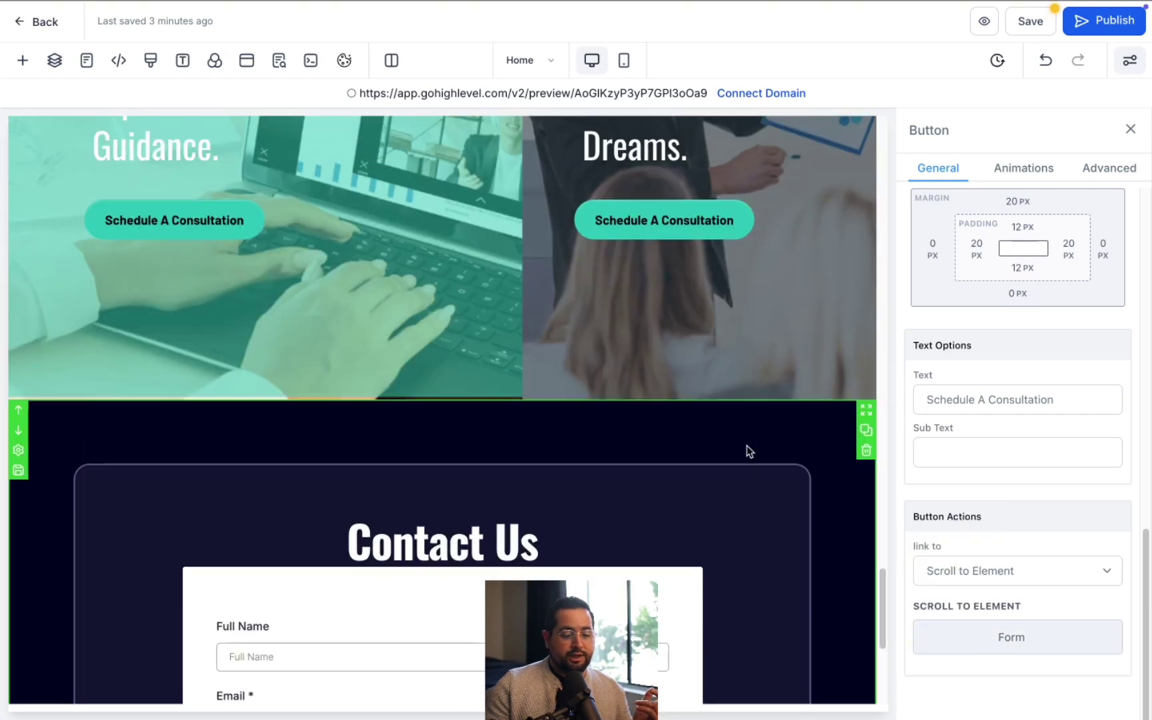
{"action": "left_click", "coordinate": [778, 438]}
{"action": "left_click", "coordinate": [907, 241]}
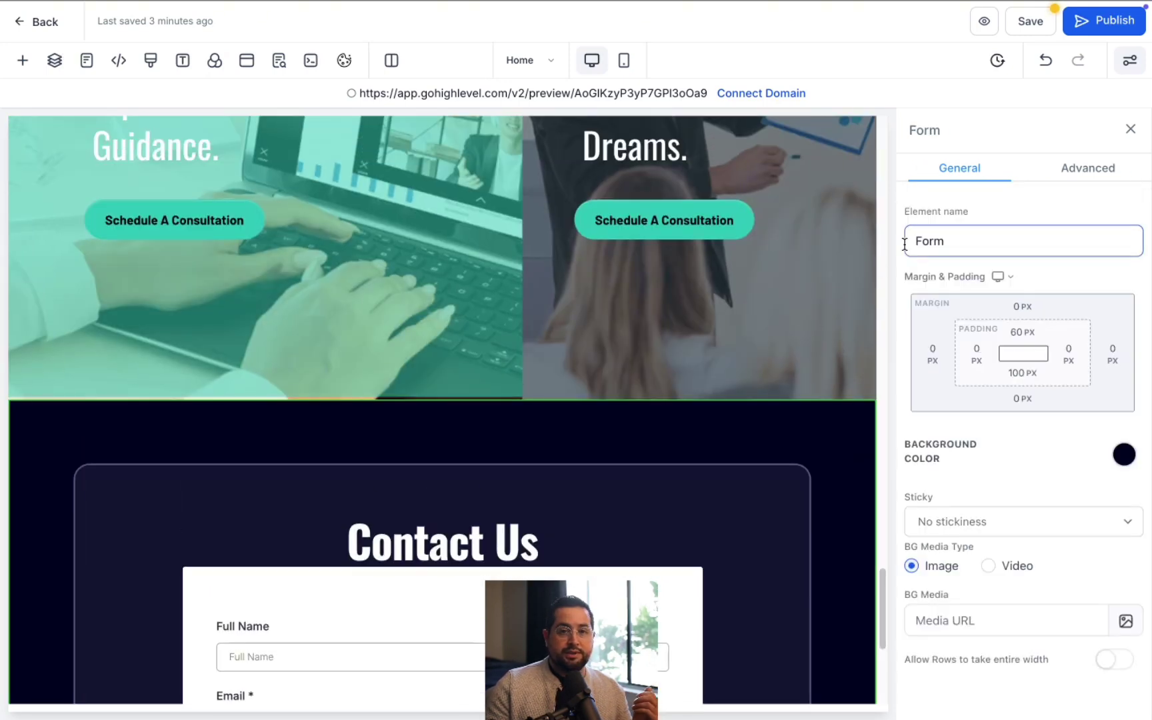
{"action": "scroll", "coordinate": [827, 306], "scroll_direction": "up", "scroll_amount": 10}
{"action": "left_click", "coordinate": [1045, 60]}
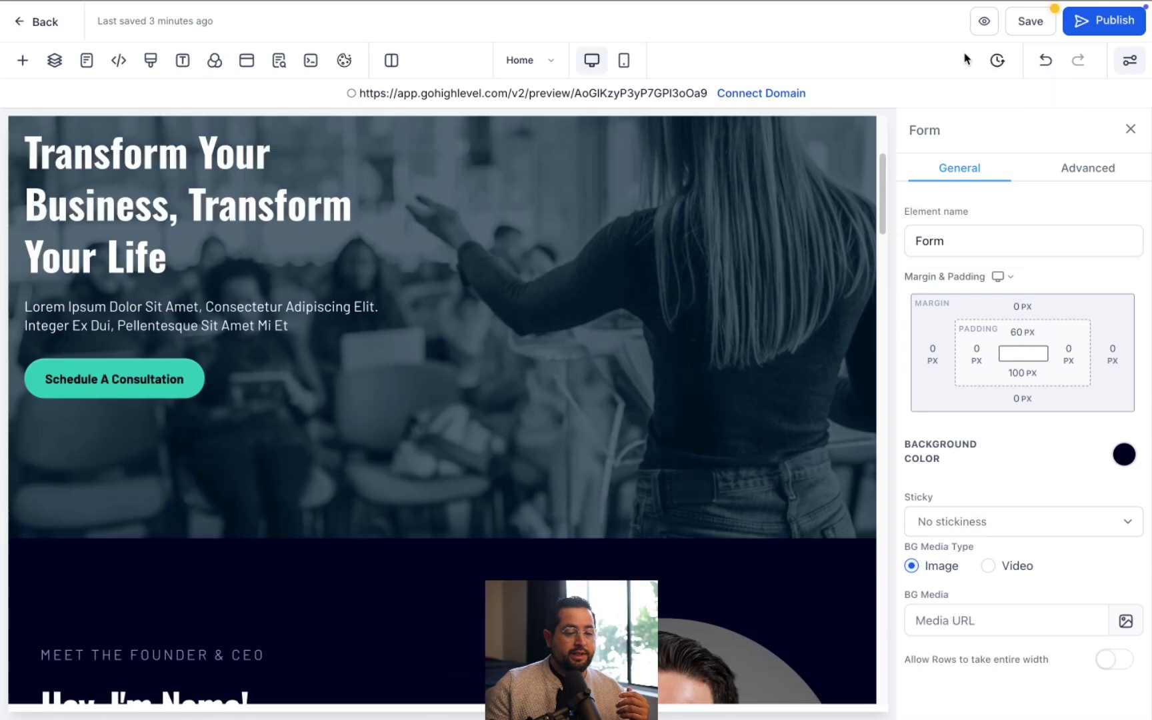
{"action": "left_click", "coordinate": [1020, 22]}
Step: Open the Home page's preview link, look through the page, and follow its Services and Blogs navigation links
{"action": "scroll", "coordinate": [272, 390], "scroll_direction": "up", "scroll_amount": 4}
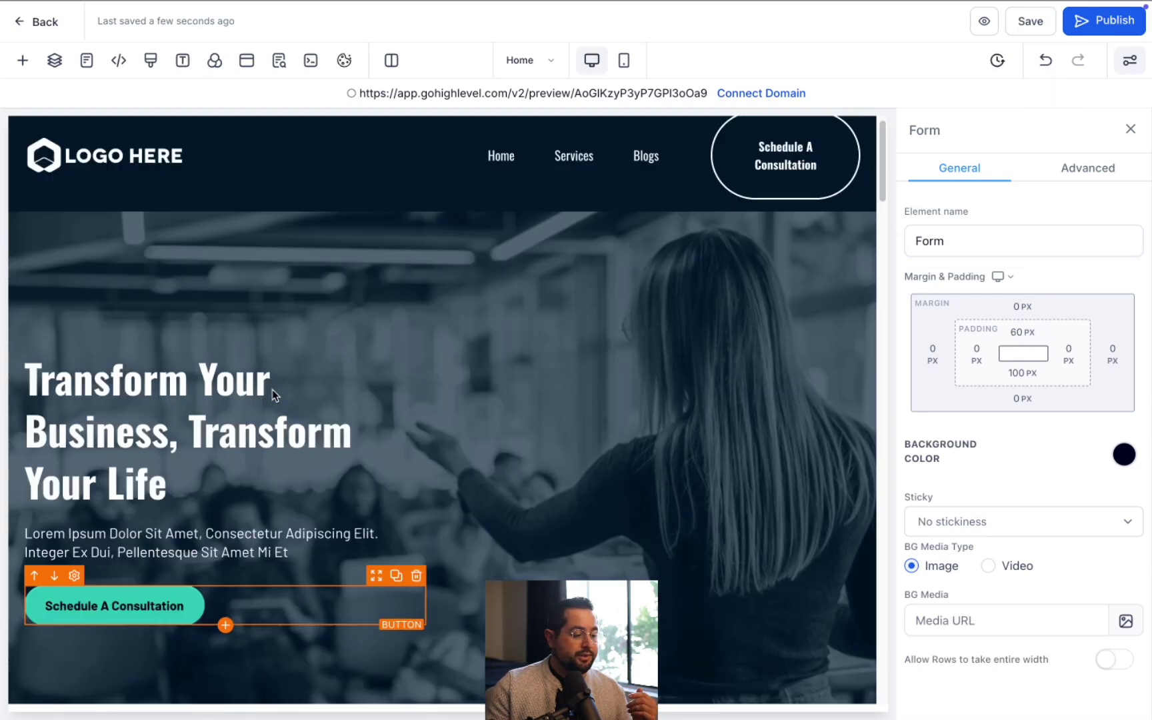
{"action": "left_click", "coordinate": [470, 94]}
{"action": "scroll", "coordinate": [270, 407], "scroll_direction": "down", "scroll_amount": 15}
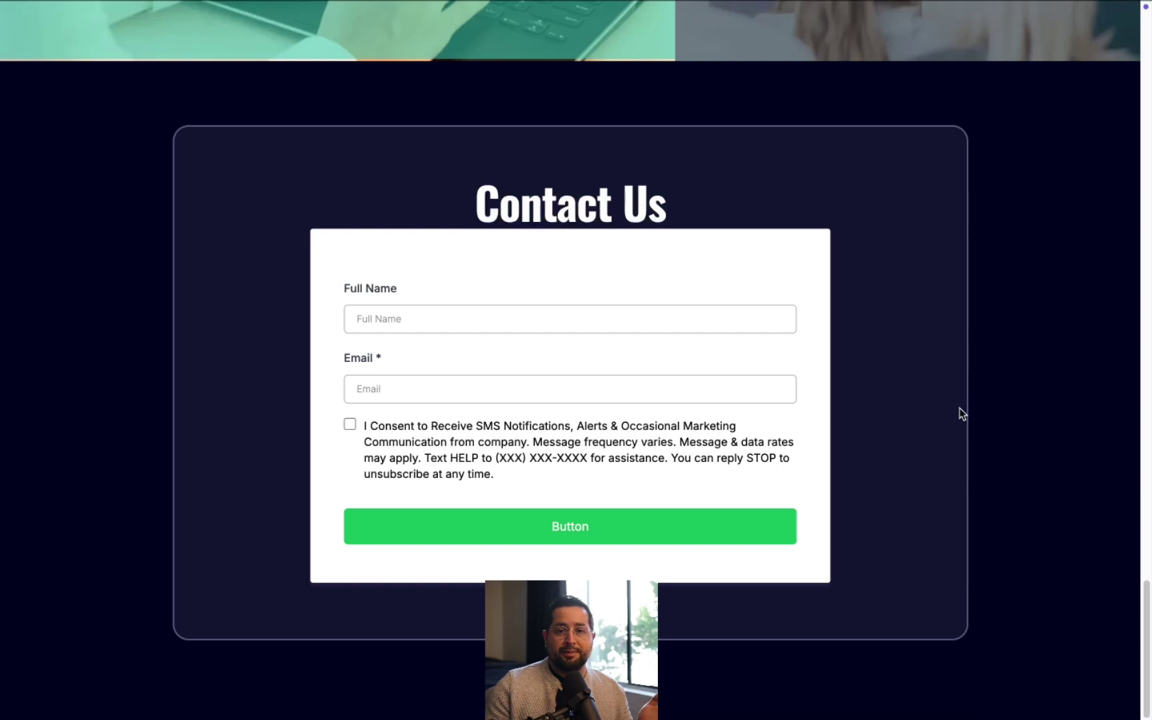
{"action": "scroll", "coordinate": [251, 308], "scroll_direction": "up", "scroll_amount": 15}
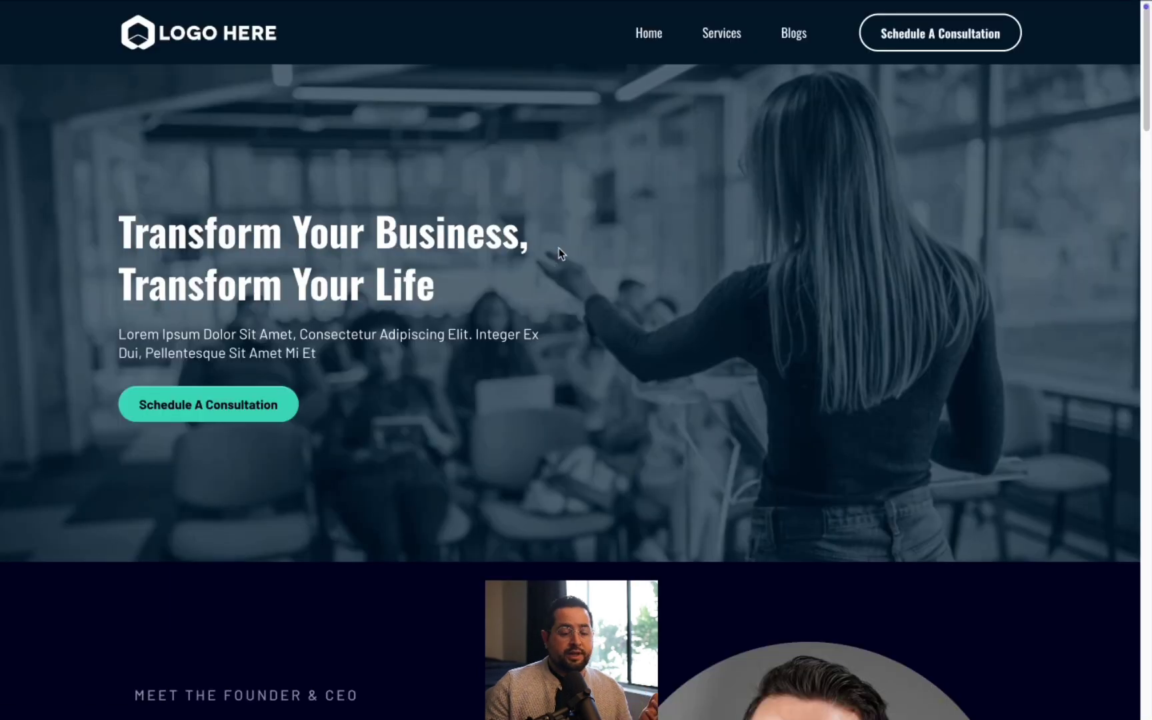
{"action": "left_click", "coordinate": [725, 36]}
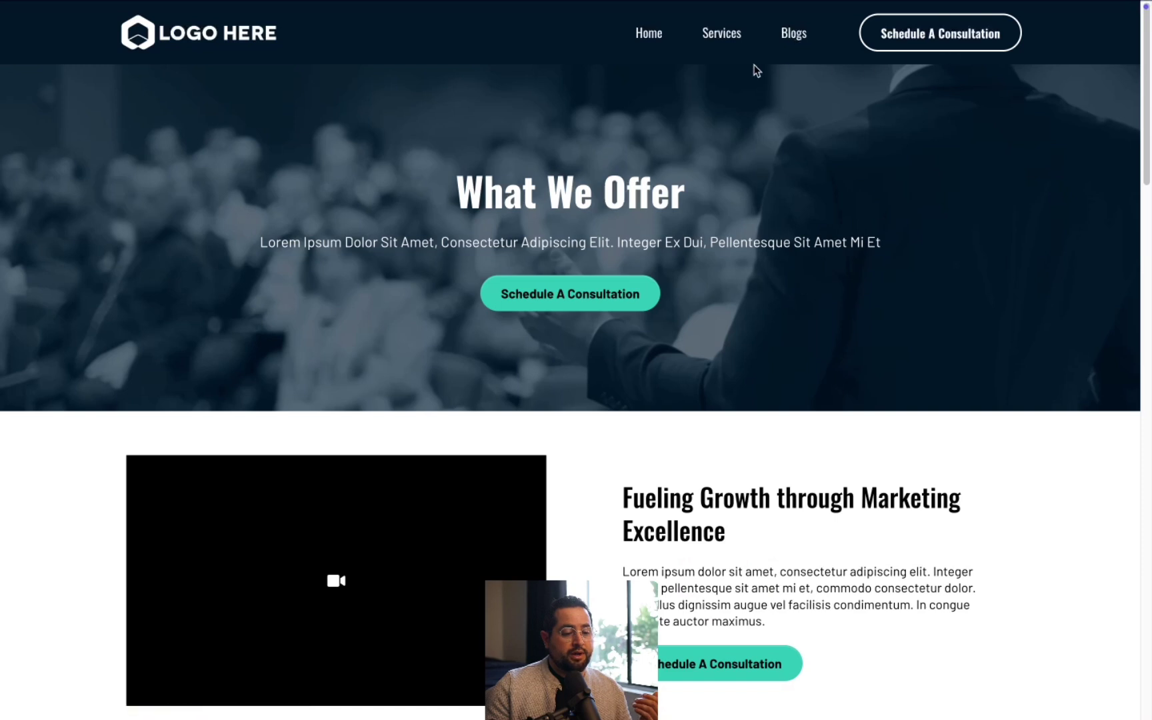
{"action": "left_click", "coordinate": [793, 32]}
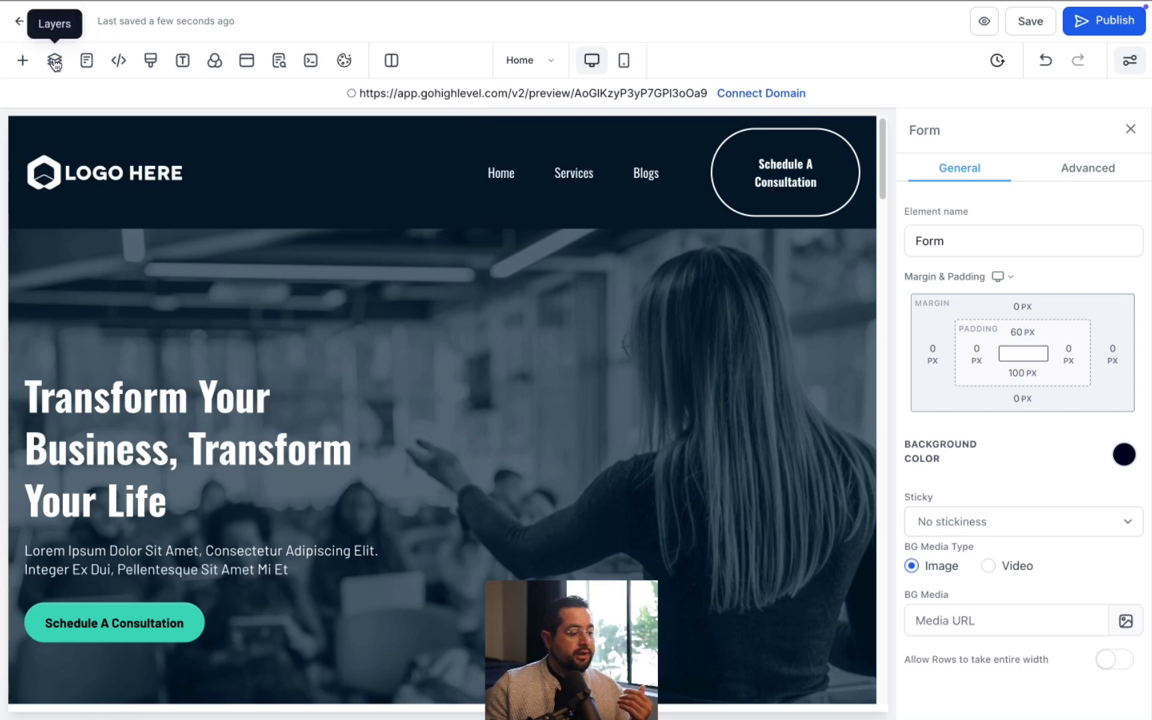
Step: Open the Services page and the Blogs page in the editor and look through the Blogs page's content
{"action": "left_click", "coordinate": [85, 61]}
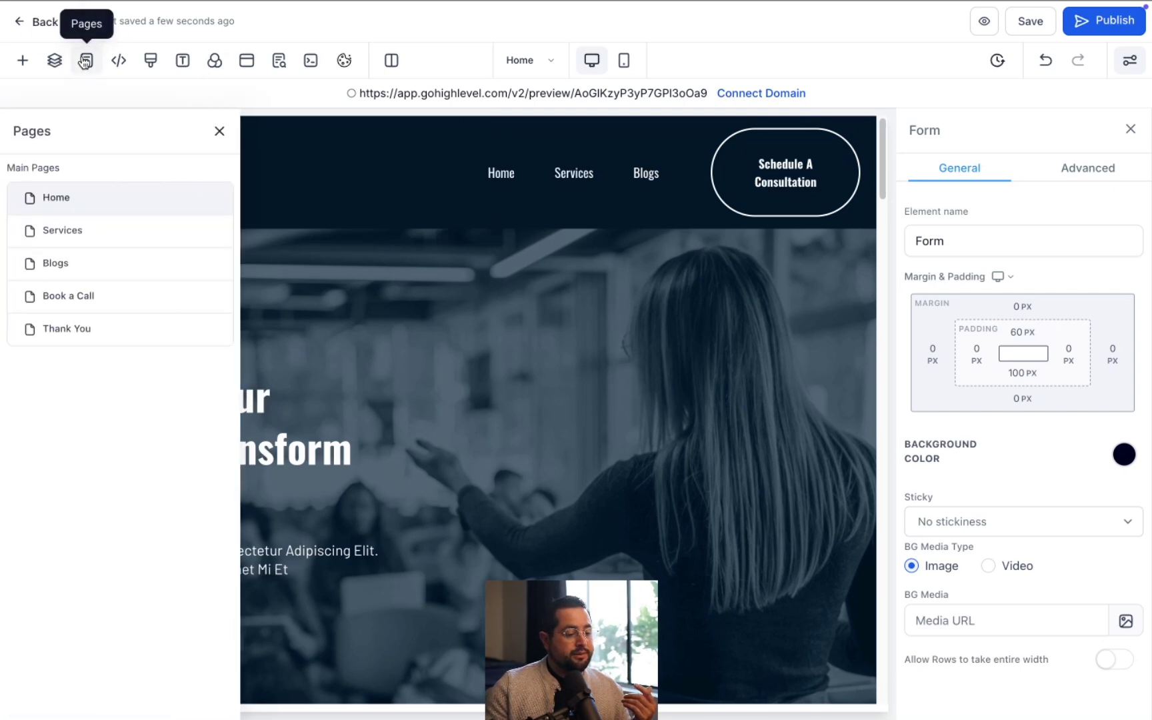
{"action": "left_click", "coordinate": [82, 232]}
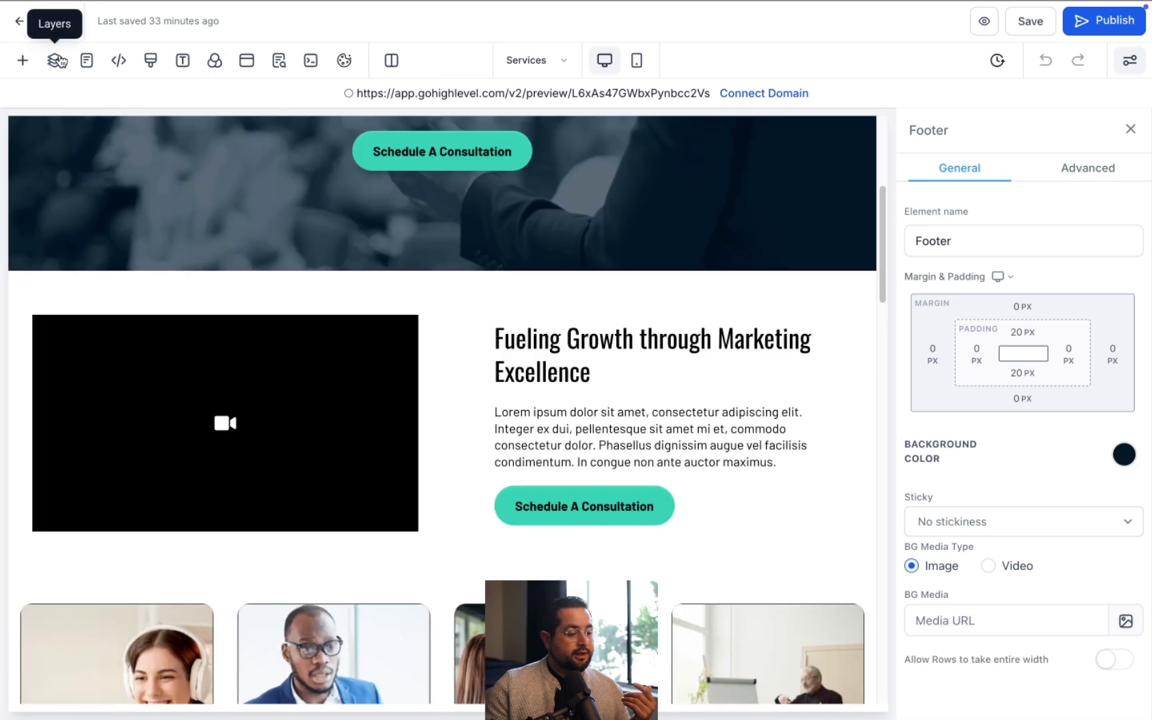
{"action": "left_click", "coordinate": [55, 60]}
{"action": "left_click", "coordinate": [86, 63]}
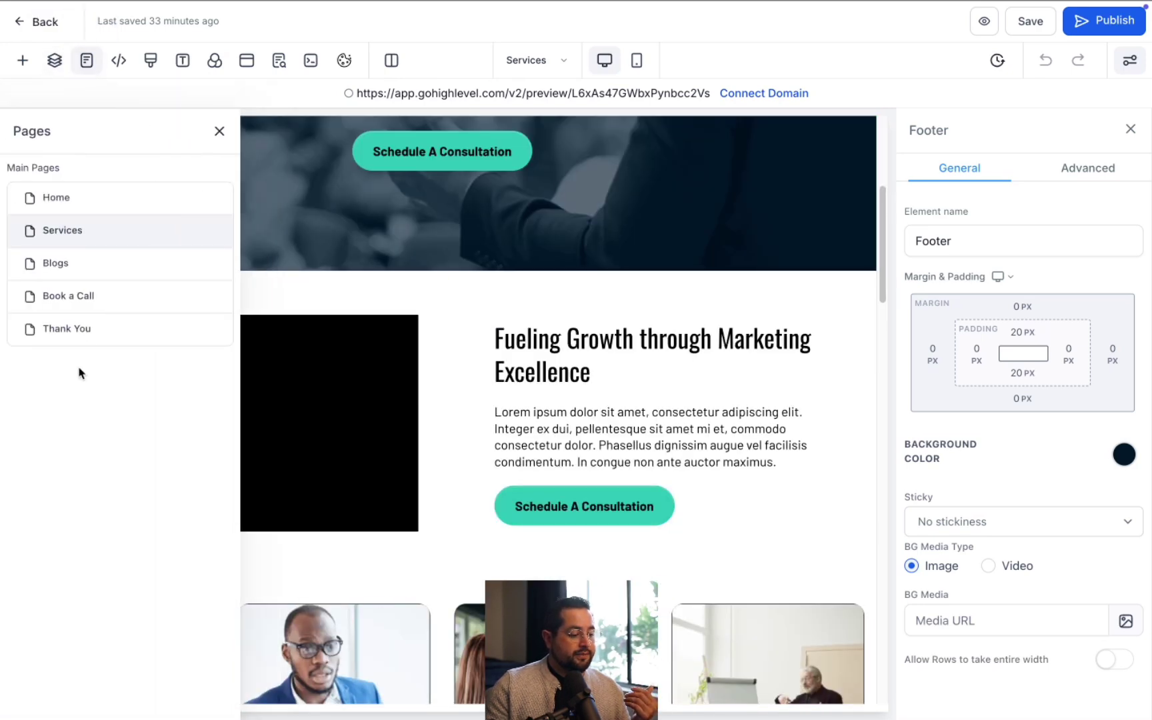
{"action": "left_click", "coordinate": [105, 276]}
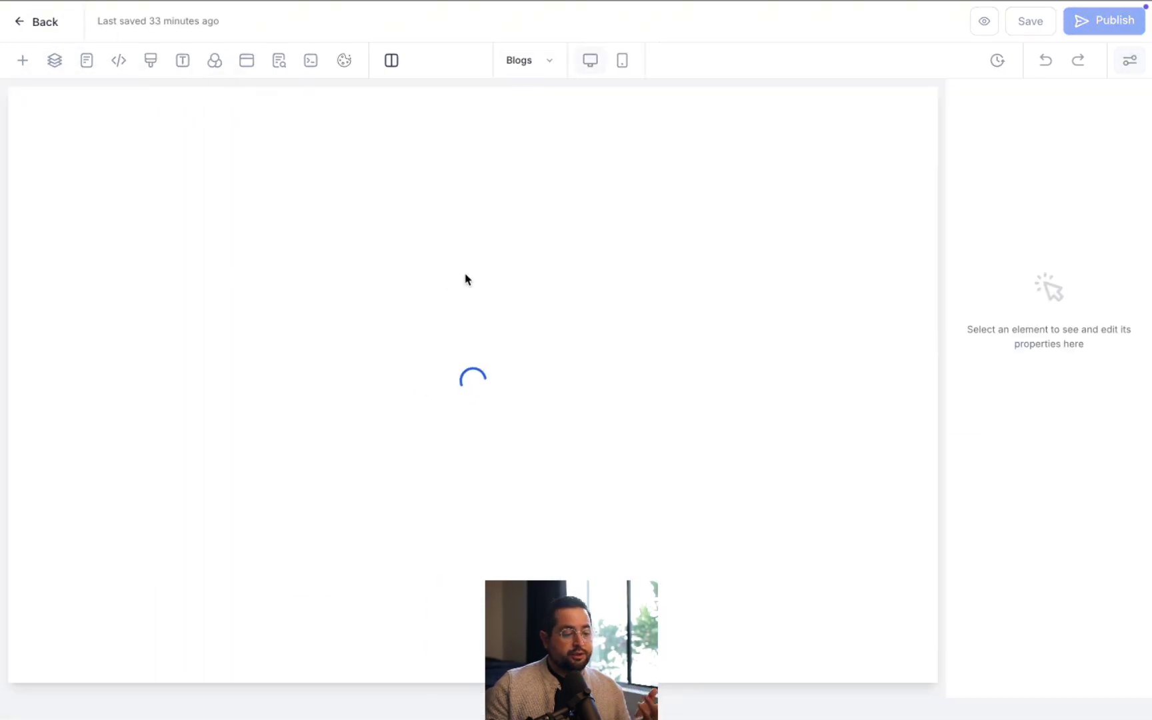
{"action": "scroll", "coordinate": [466, 272], "scroll_direction": "down", "scroll_amount": 15}
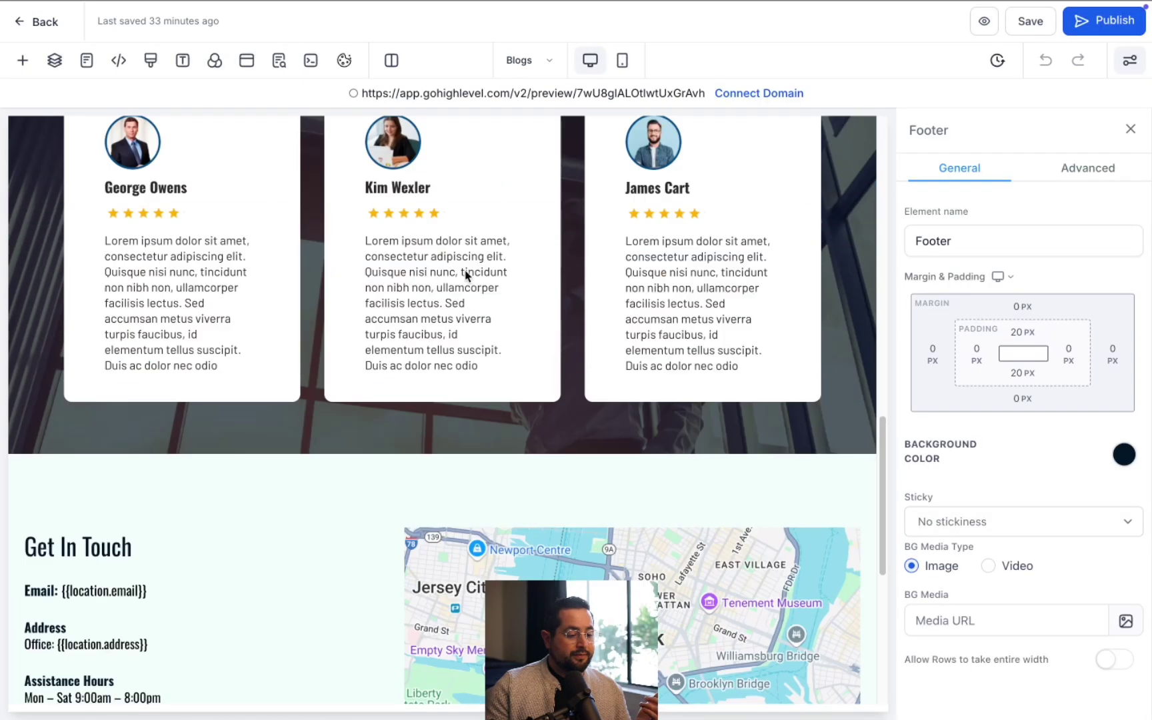
{"action": "scroll", "coordinate": [467, 271], "scroll_direction": "up", "scroll_amount": 13}
{"action": "scroll", "coordinate": [464, 271], "scroll_direction": "up", "scroll_amount": 3}
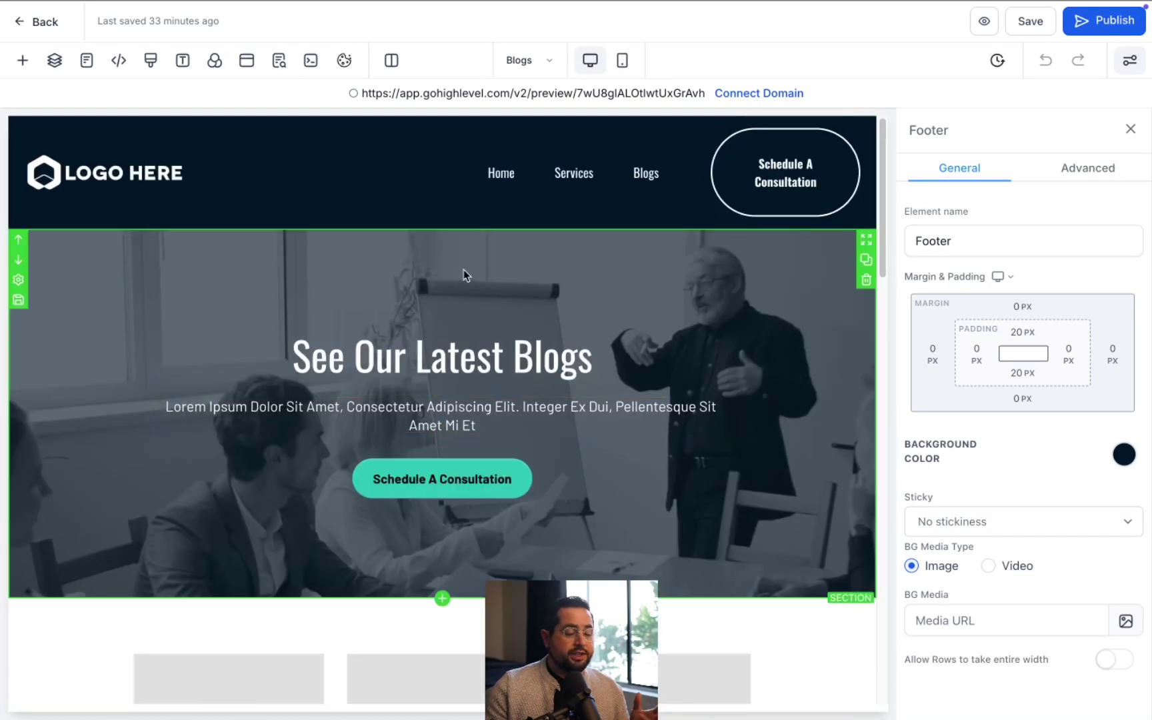
Step: Open the Thank You page in the editor to view it and return to the Home page
{"action": "left_click", "coordinate": [535, 67]}
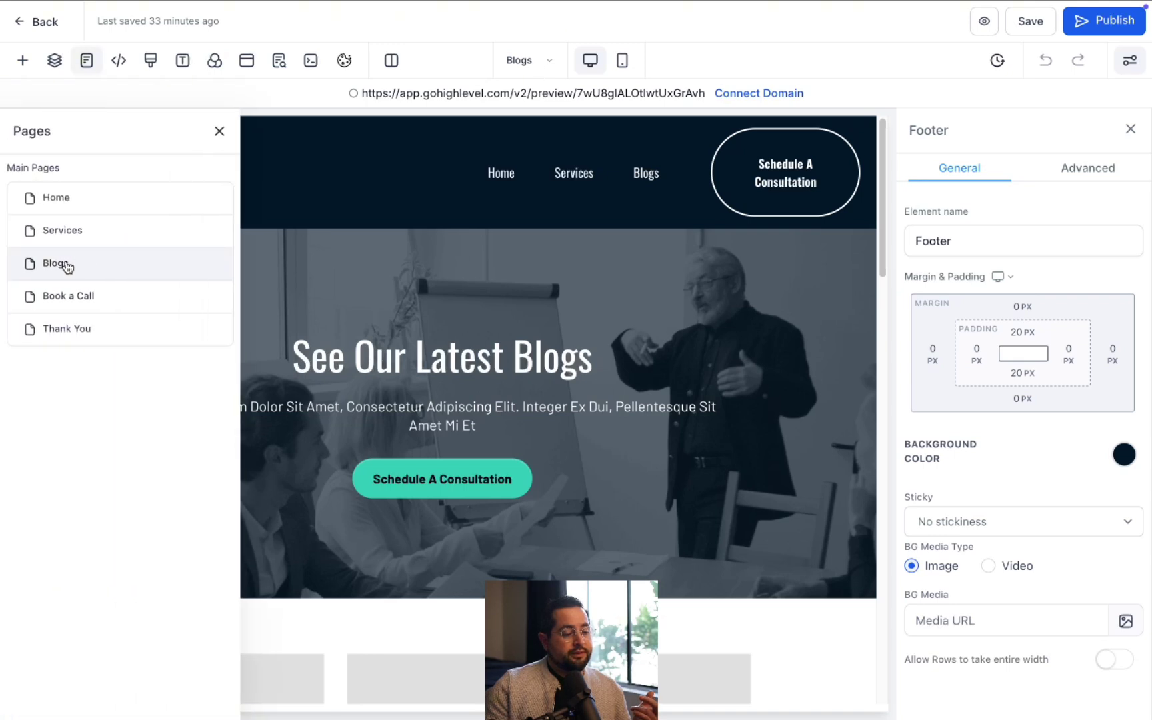
{"action": "left_click", "coordinate": [78, 327]}
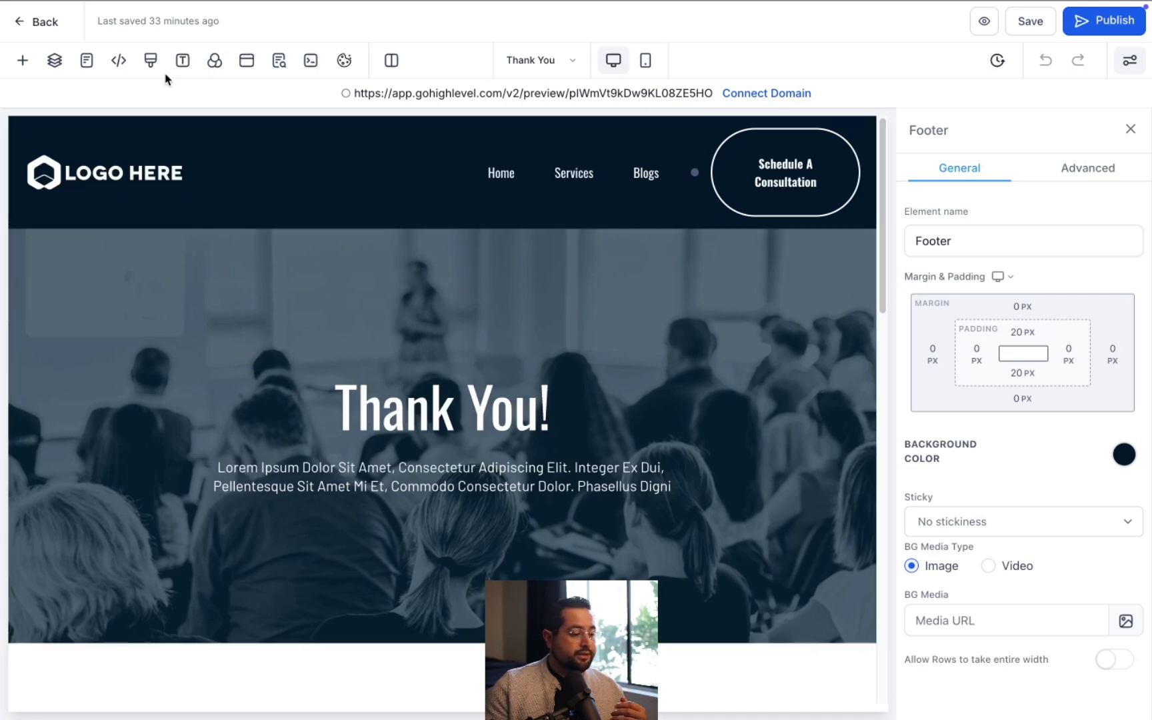
{"action": "left_click", "coordinate": [86, 62]}
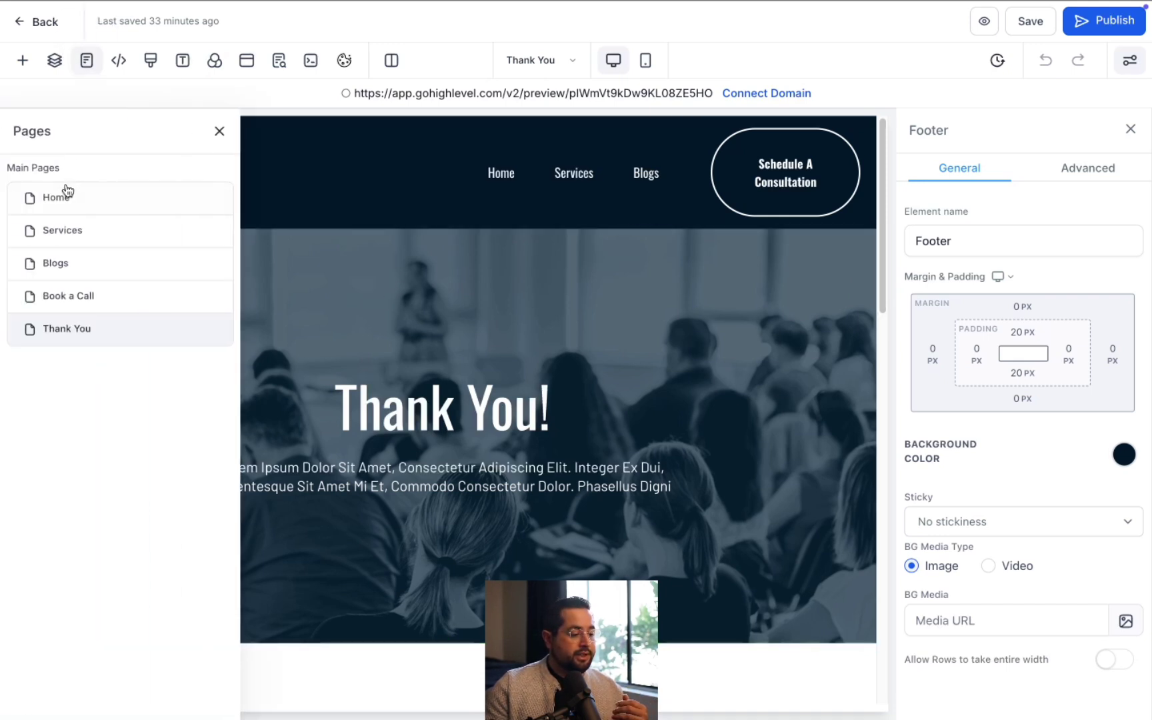
{"action": "left_click", "coordinate": [67, 196]}
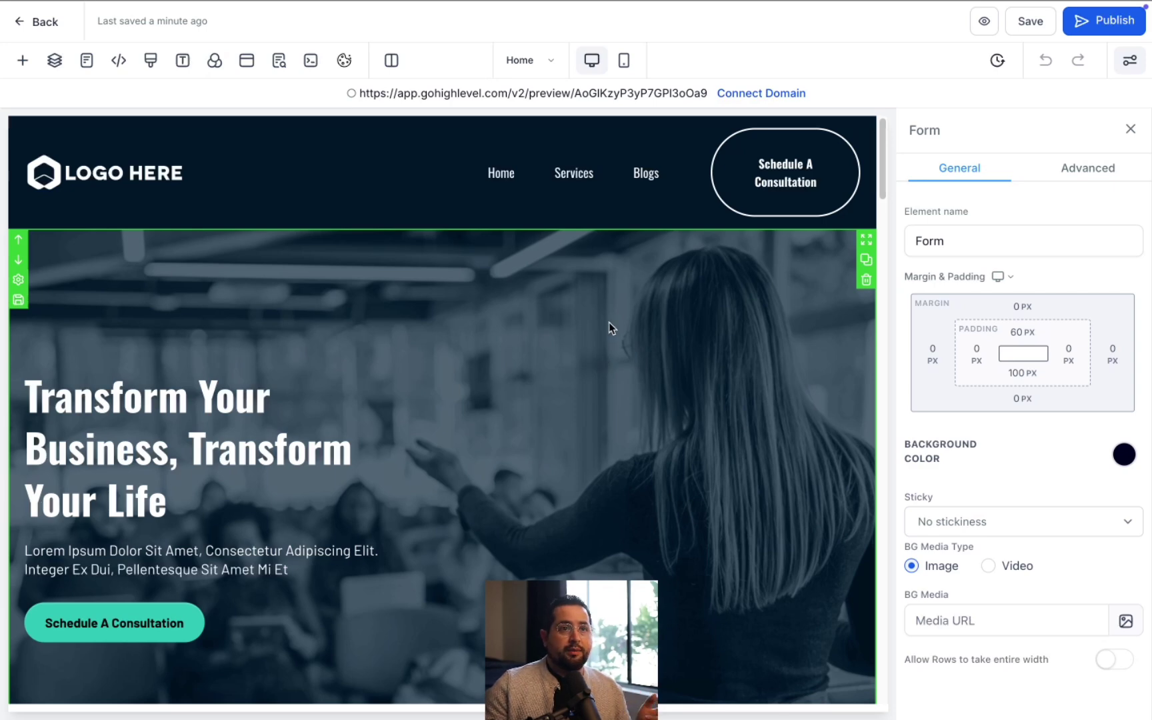
Step: Switch the Home page to the mobile layout and look over its hero section
{"action": "left_click", "coordinate": [624, 61]}
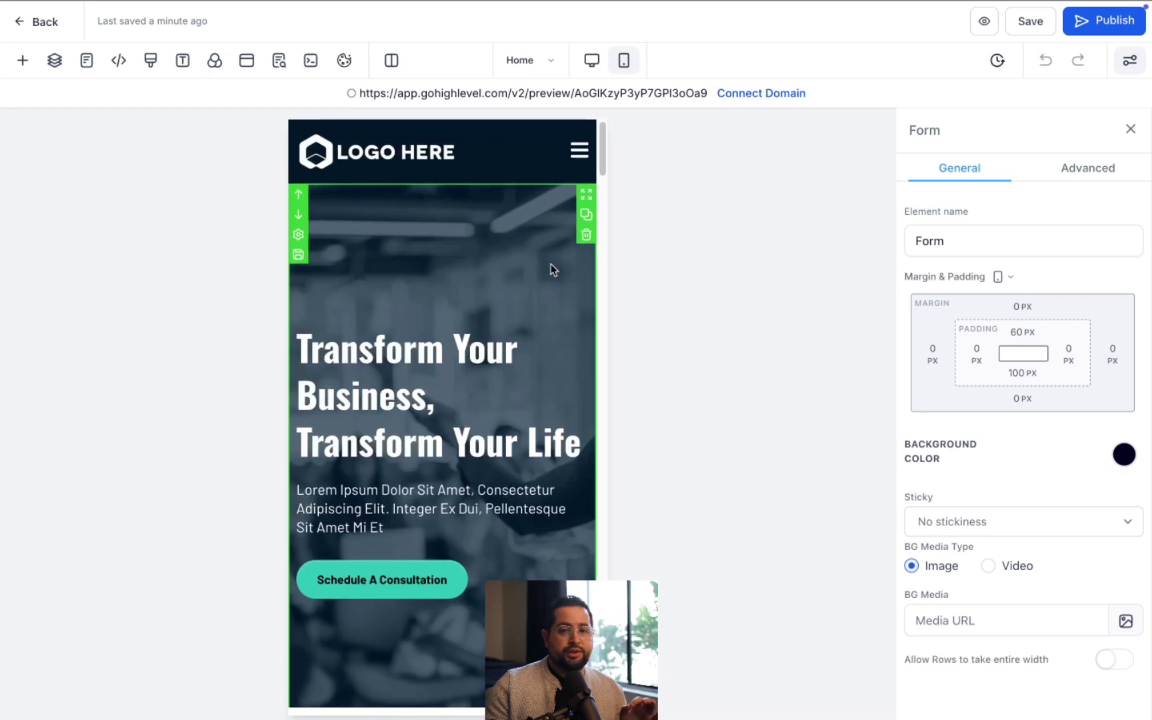
{"action": "scroll", "coordinate": [450, 430], "scroll_direction": "down", "scroll_amount": 4}
{"action": "scroll", "coordinate": [440, 381], "scroll_direction": "up", "scroll_amount": 4}
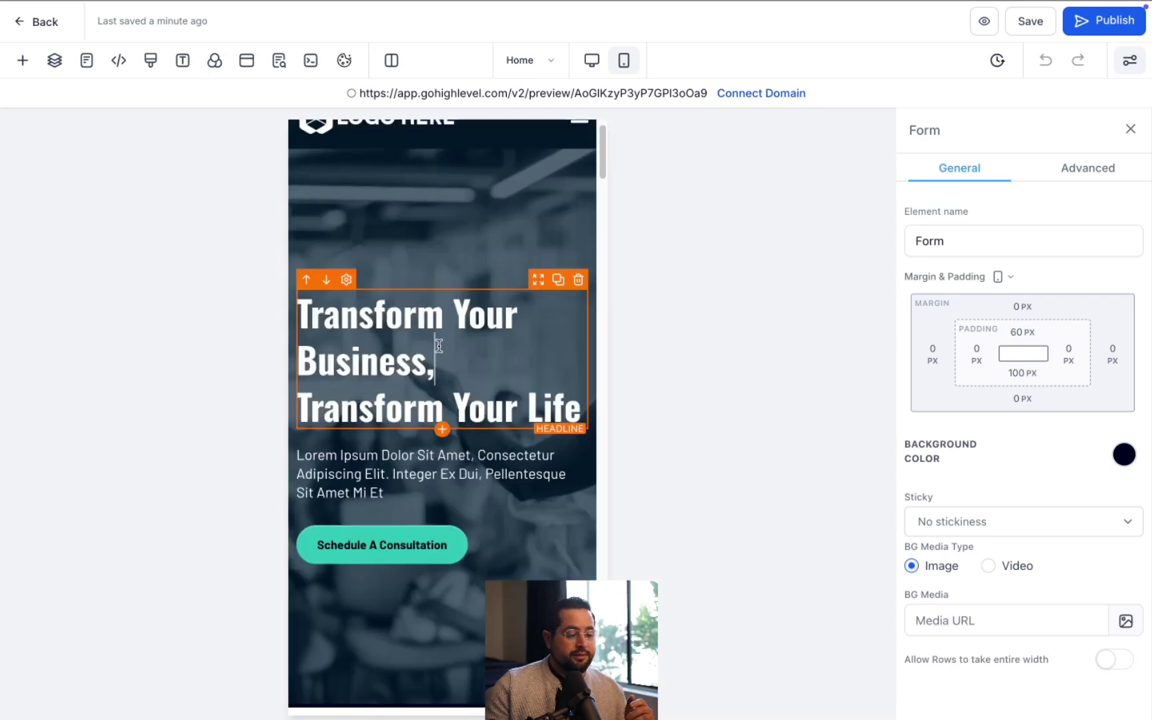
Step: In the mobile hero section, reduce the headline's font size and set the paragraph's font size to 26 px
{"action": "left_click", "coordinate": [438, 346]}
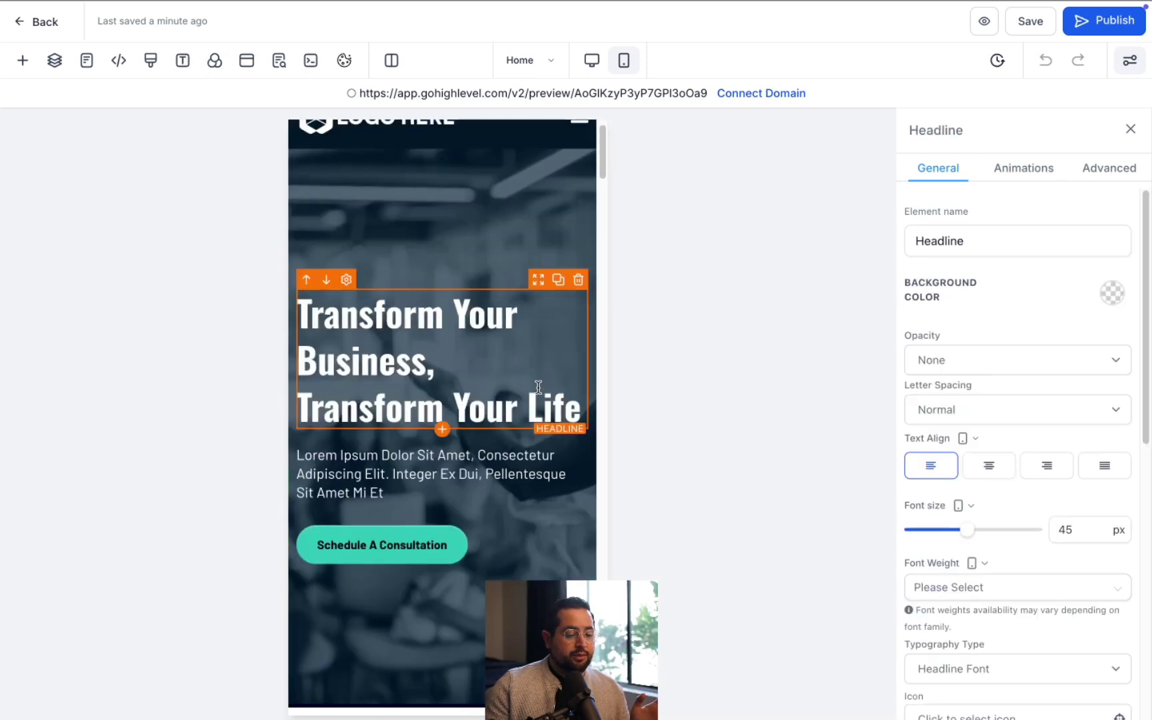
{"action": "mouse_move", "coordinate": [968, 531]}
{"action": "left_mouse_down"}
{"action": "mouse_move", "coordinate": [977, 537]}
{"action": "mouse_move", "coordinate": [962, 537]}
{"action": "left_mouse_up"}
{"action": "left_click", "coordinate": [482, 455]}
{"action": "left_click_drag", "start_coordinate": [936, 538], "coordinate": [938, 542]}
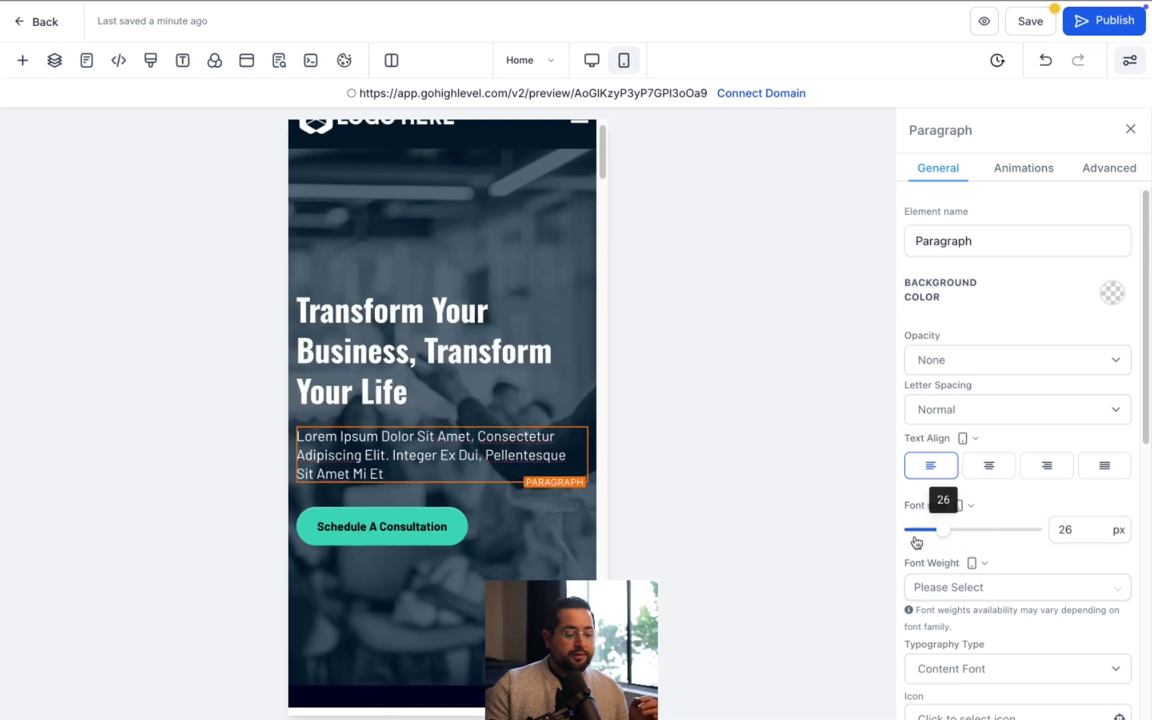
Step: Center-align the hero section's Schedule A Consultation button in the mobile layout
{"action": "left_click", "coordinate": [433, 575]}
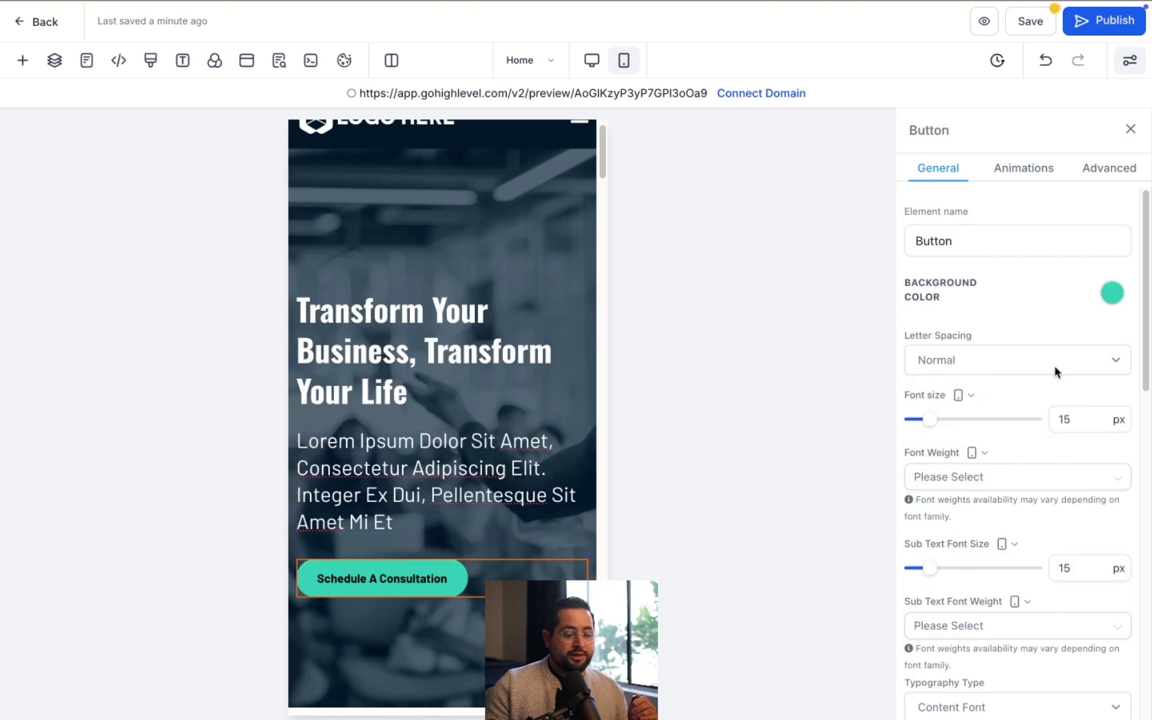
{"action": "scroll", "coordinate": [993, 518], "scroll_direction": "down", "scroll_amount": 3}
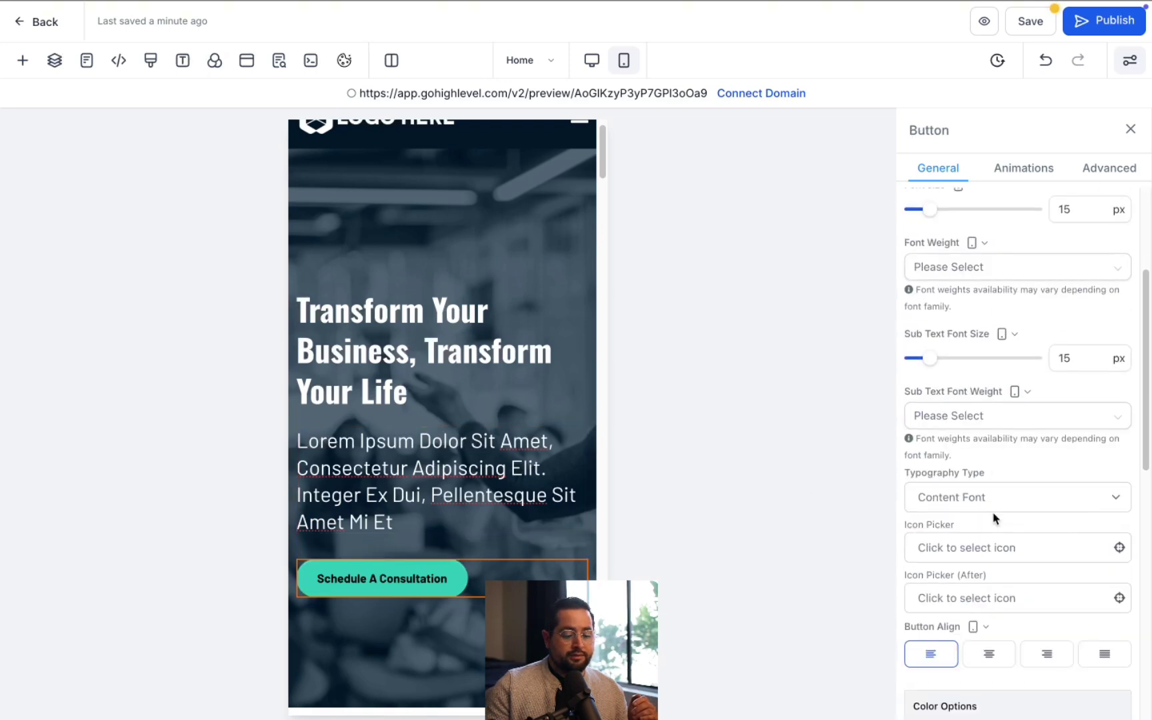
{"action": "left_click", "coordinate": [988, 651]}
Step: Look over the mobile founder section, then switch the Home page to the desktop layout and check its hero section
{"action": "scroll", "coordinate": [454, 294], "scroll_direction": "down", "scroll_amount": 6}
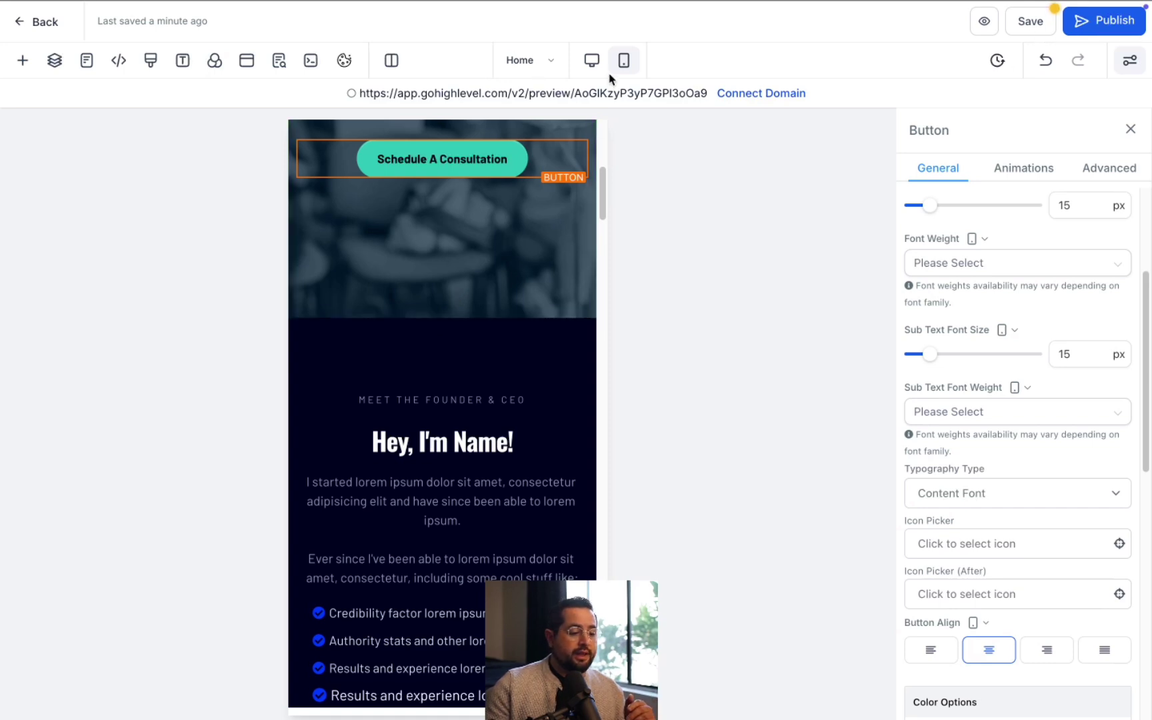
{"action": "left_click", "coordinate": [592, 61]}
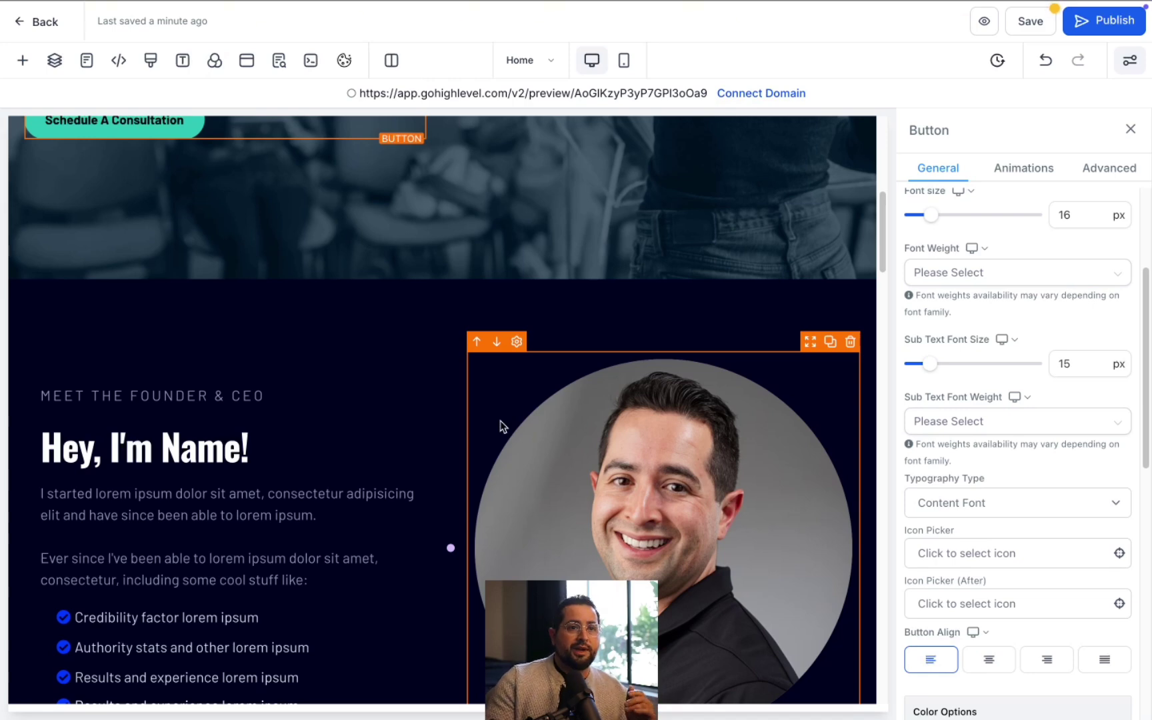
{"action": "scroll", "coordinate": [275, 294], "scroll_direction": "up", "scroll_amount": 7}
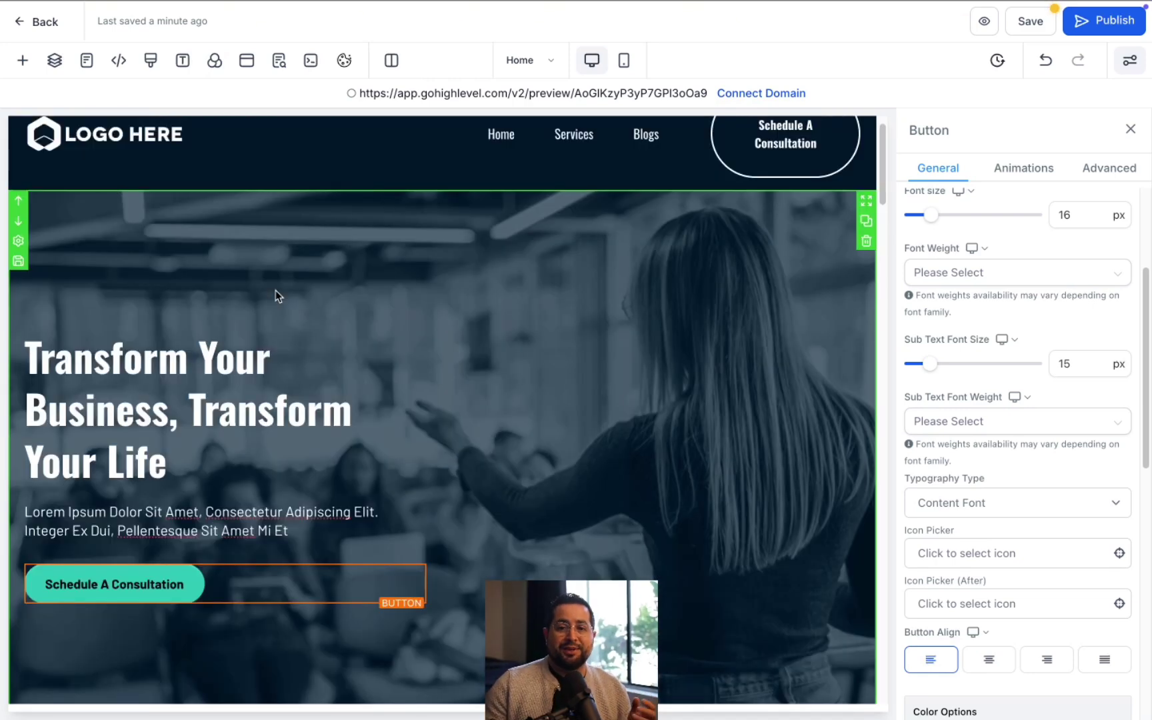